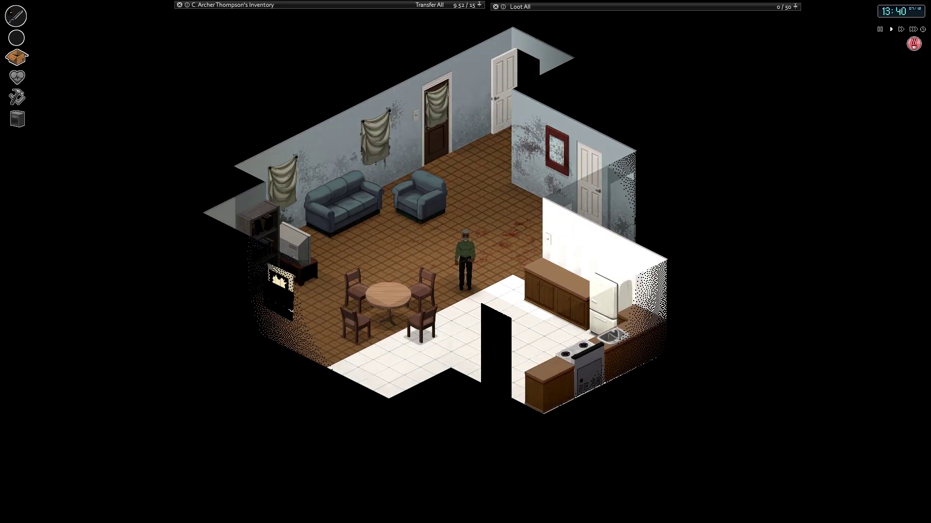
Step: Walk out through the front door and across the lawn onto the road
{"action": "key", "text": "w"}
{"action": "key", "text": "e"}
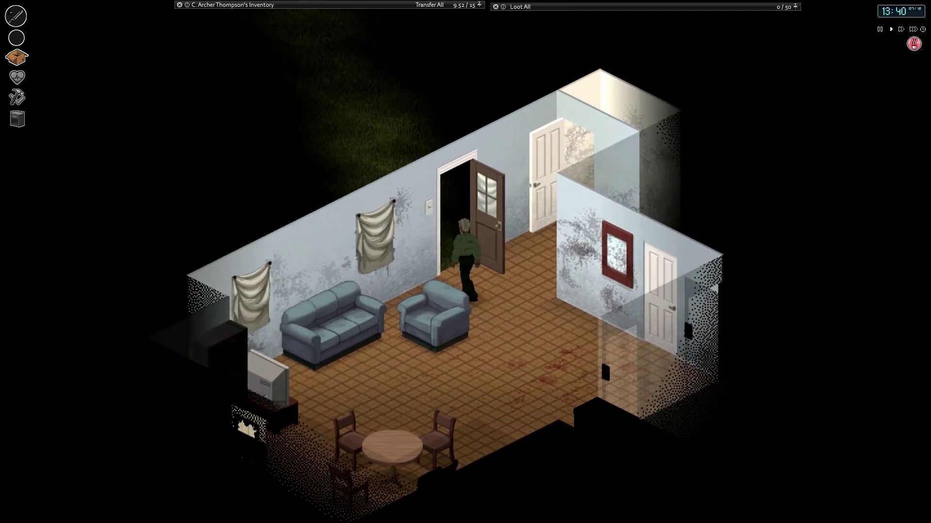
{"action": "key", "text": "w"}
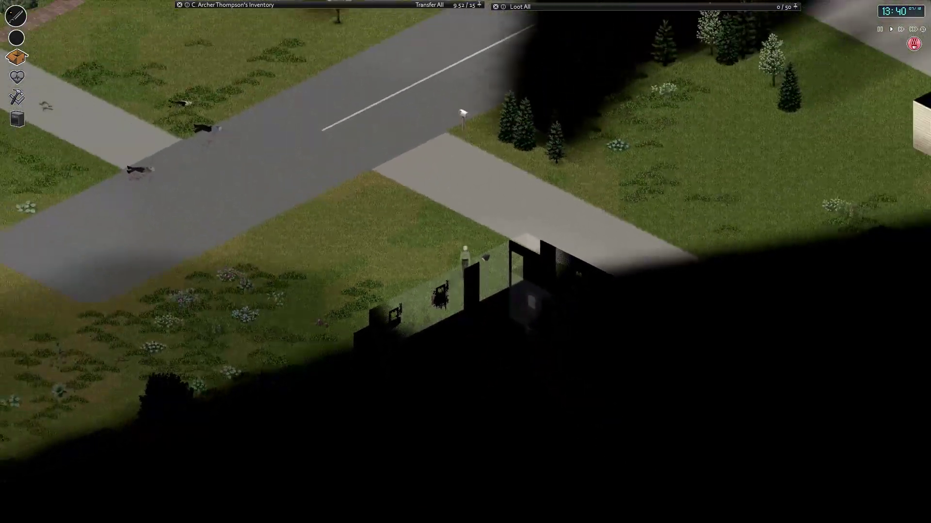
{"action": "key", "text": "w"}
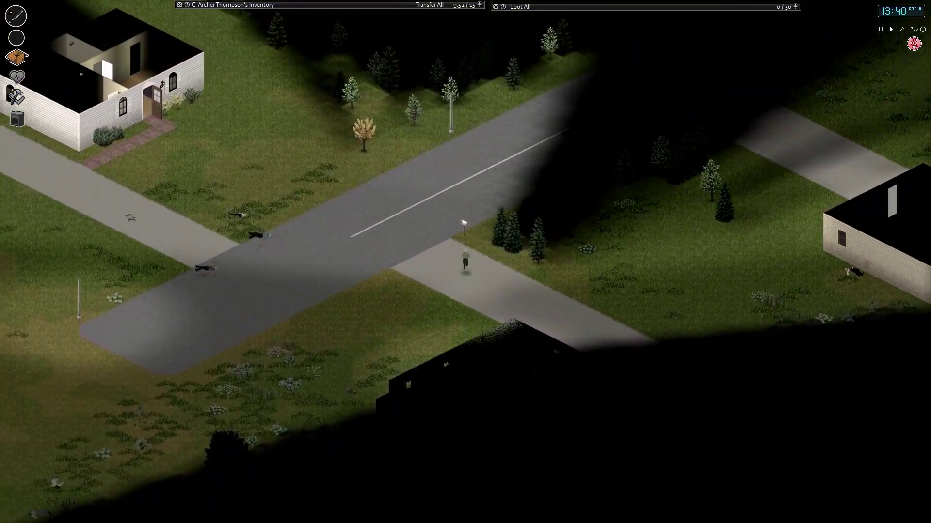
{"action": "key", "text": "w"}
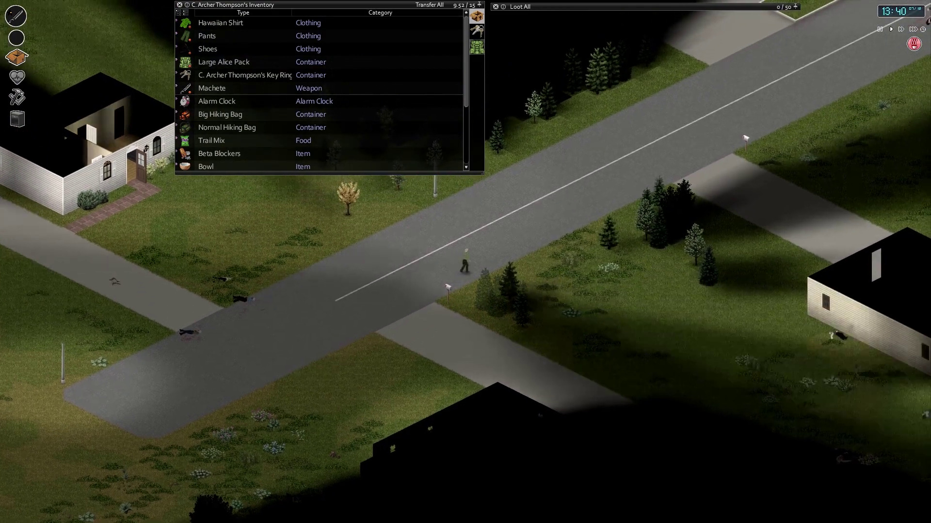
Step: Drop the Empty IBC from the Large Alice Pack onto the road and walk on
{"action": "left_click", "coordinate": [476, 48]}
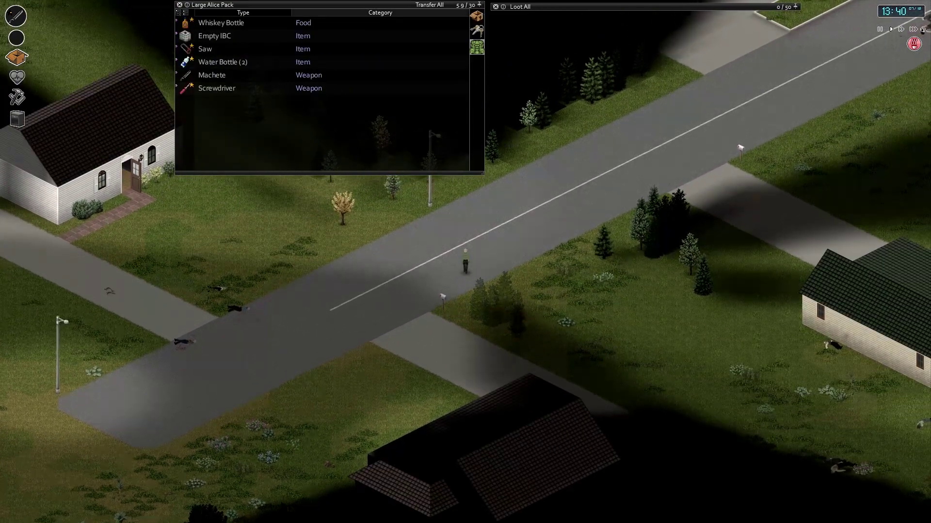
{"action": "key", "text": "s"}
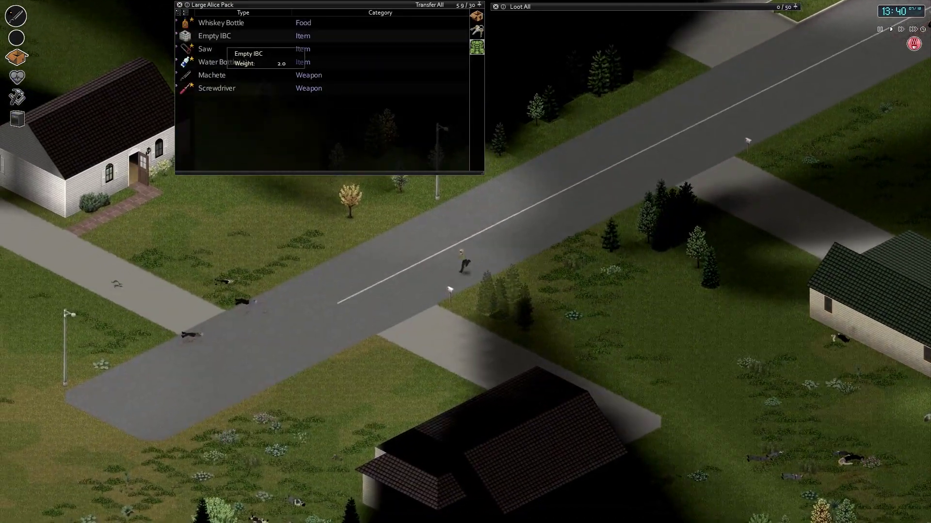
{"action": "left_click_drag", "start_coordinate": [219, 38], "coordinate": [294, 180]}
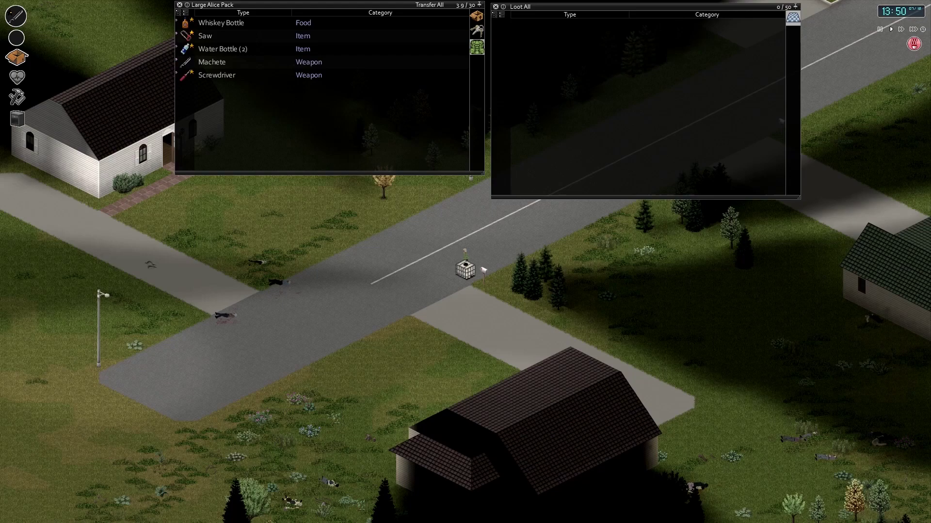
{"action": "key", "text": "w+d"}
{"action": "key", "text": "w+d"}
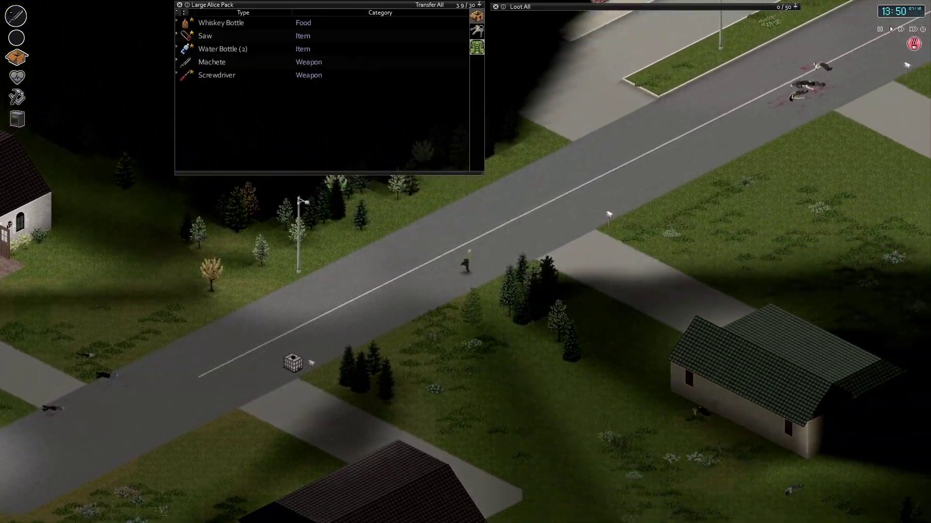
Step: Run up the road past the bodies and across the intersection toward the building
{"action": "left_click", "coordinate": [476, 16]}
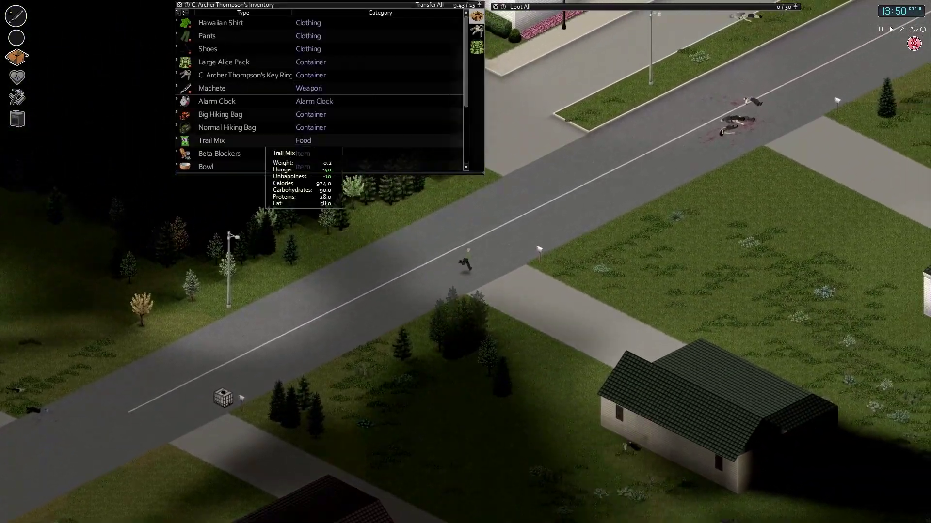
{"action": "scroll", "coordinate": [248, 135], "scroll_direction": "down", "scroll_amount": 2}
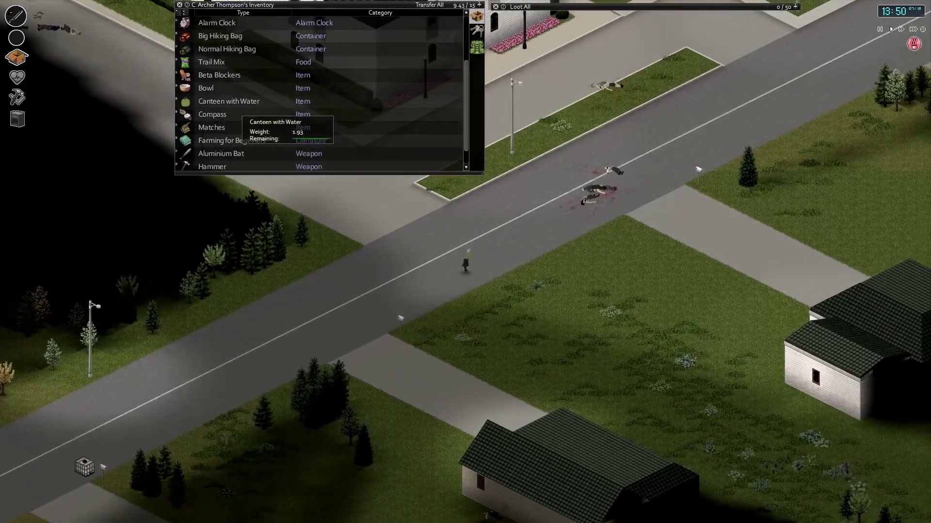
{"action": "key", "text": "w+d"}
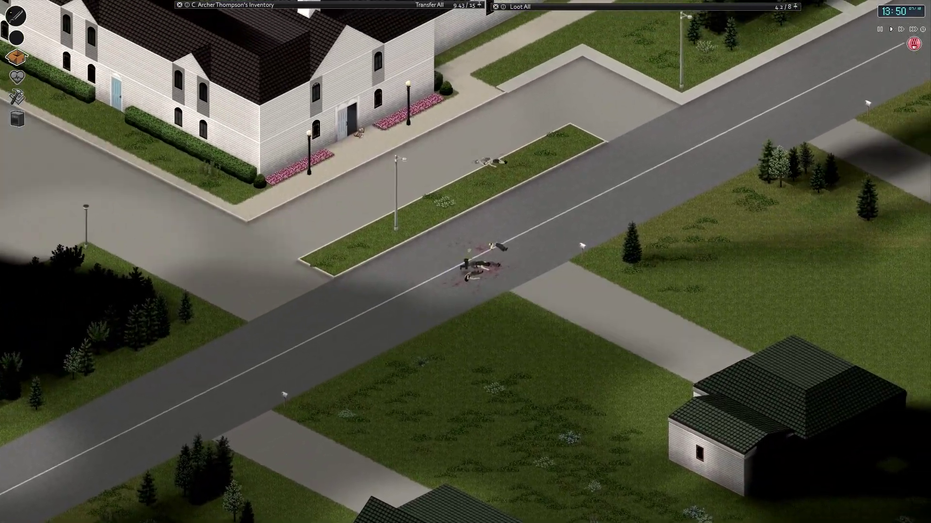
{"action": "key", "text": "w+d"}
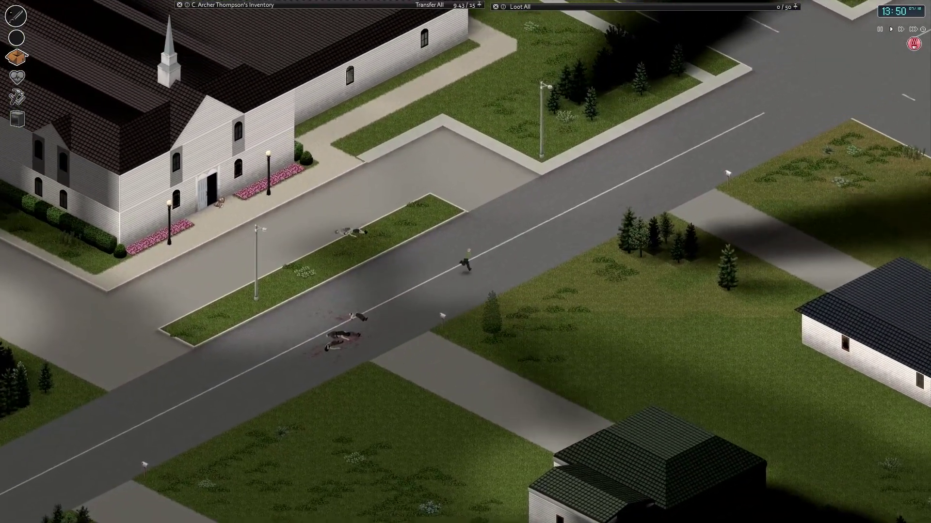
{"action": "key", "text": "w+d"}
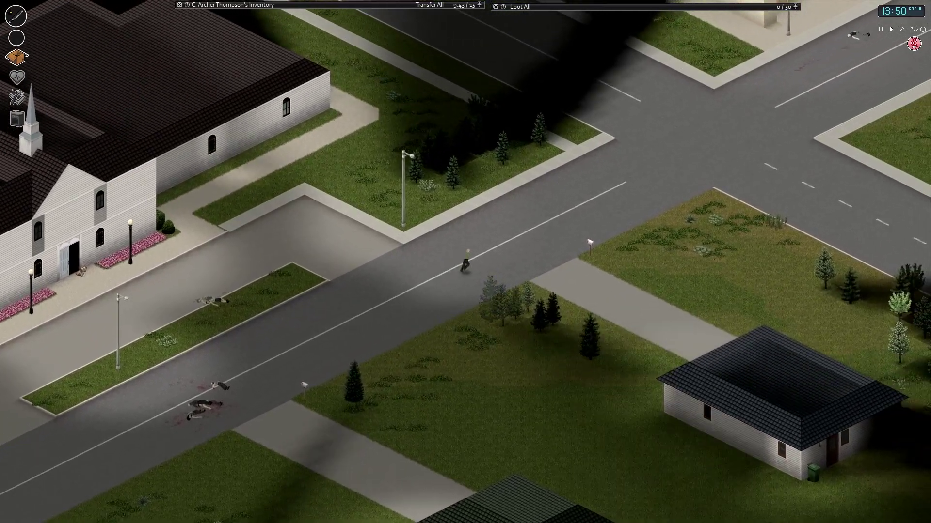
{"action": "key", "text": "w+d"}
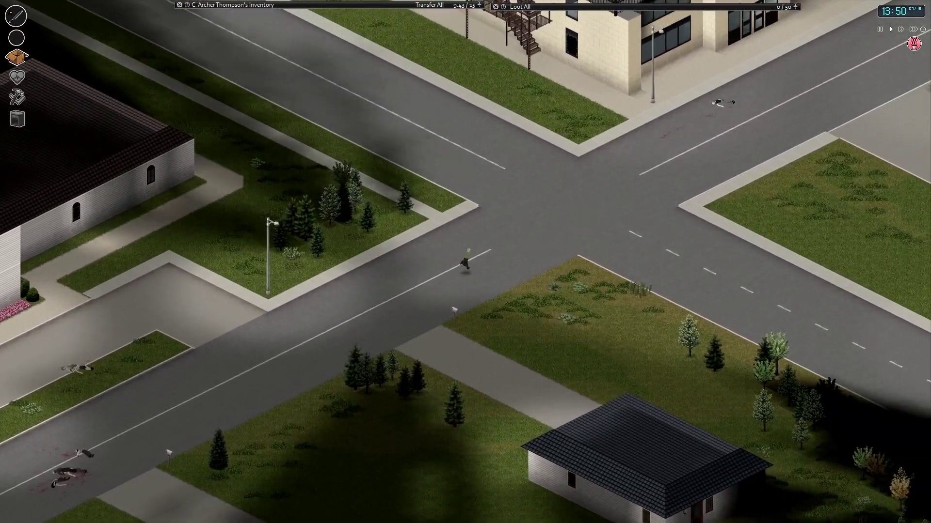
{"action": "key", "text": "w+d"}
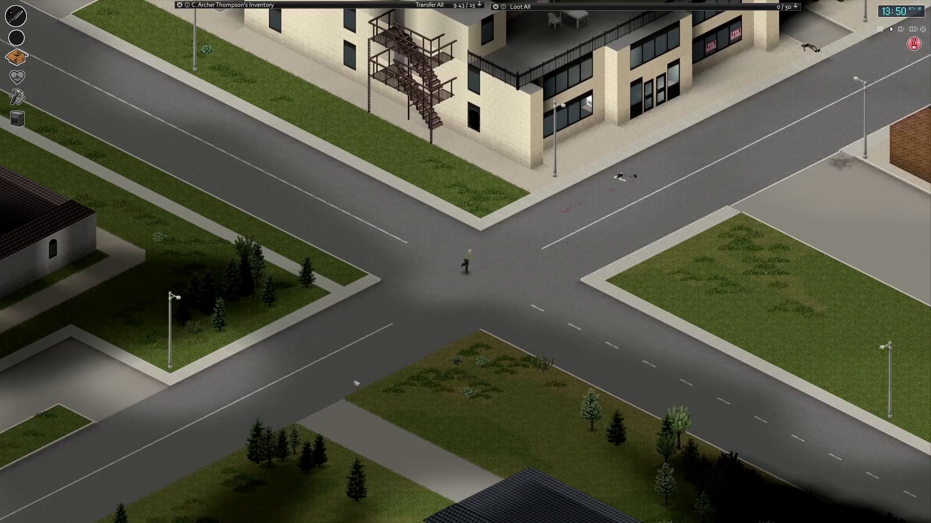
{"action": "key", "text": "w+d"}
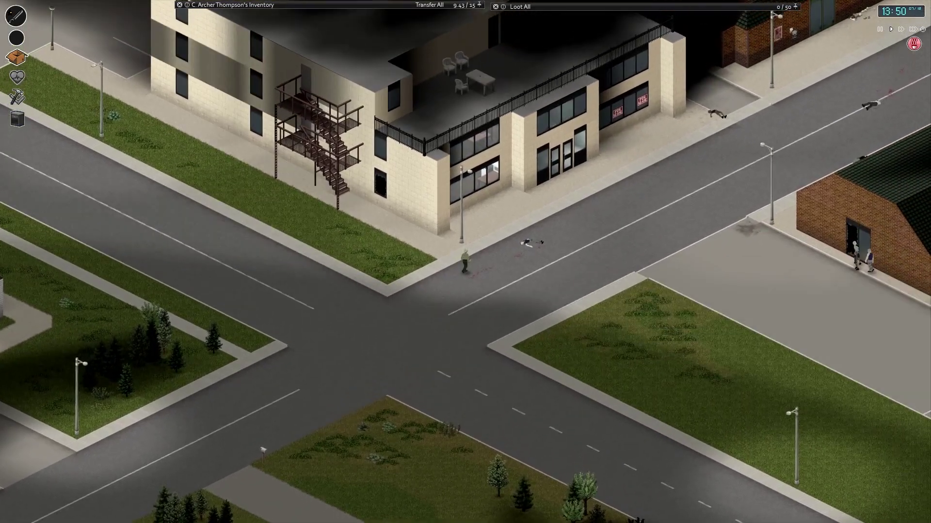
Step: Run along the building, across the parking lot and into the alley behind the stores
{"action": "key", "text": "w+a"}
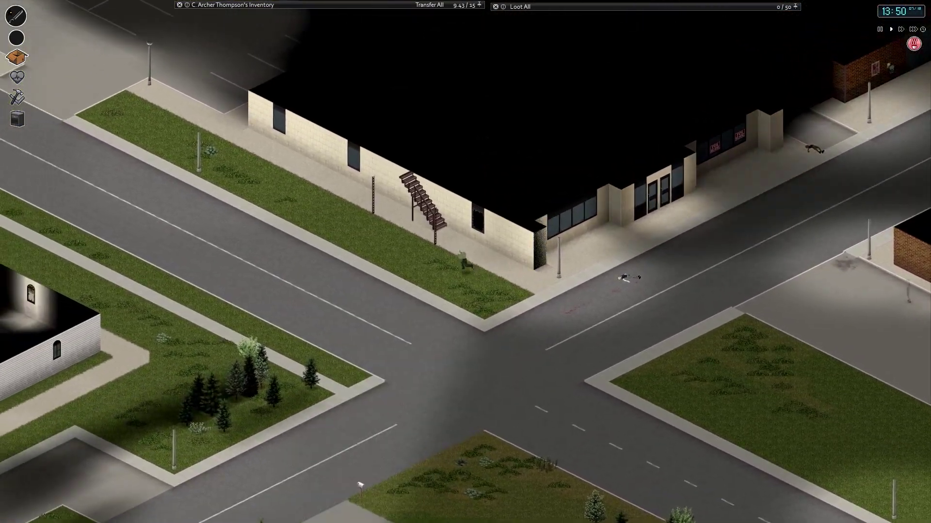
{"action": "key", "text": "w+a"}
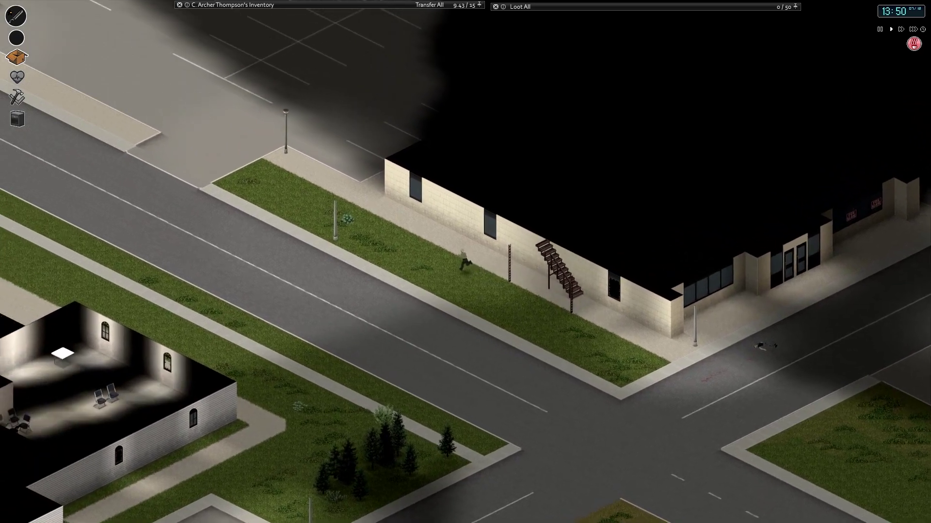
{"action": "key", "text": "w+a"}
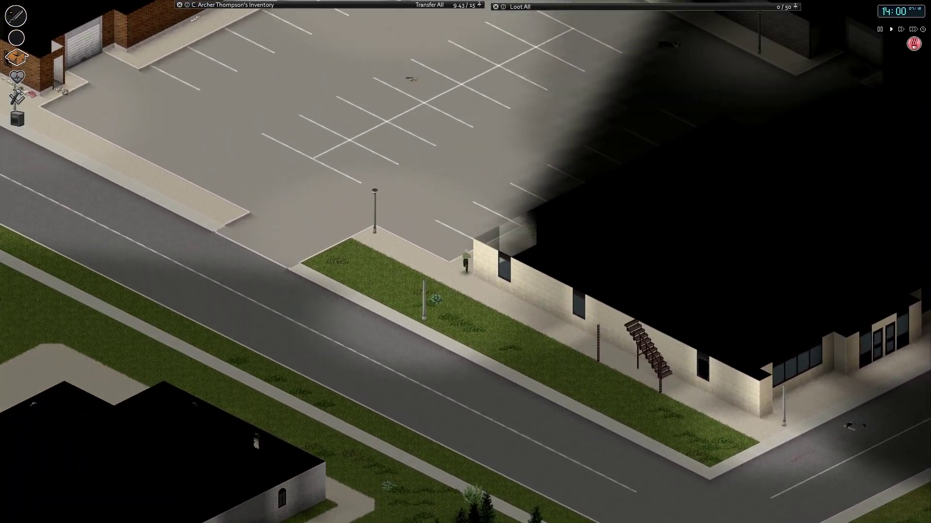
{"action": "key", "text": "w+d"}
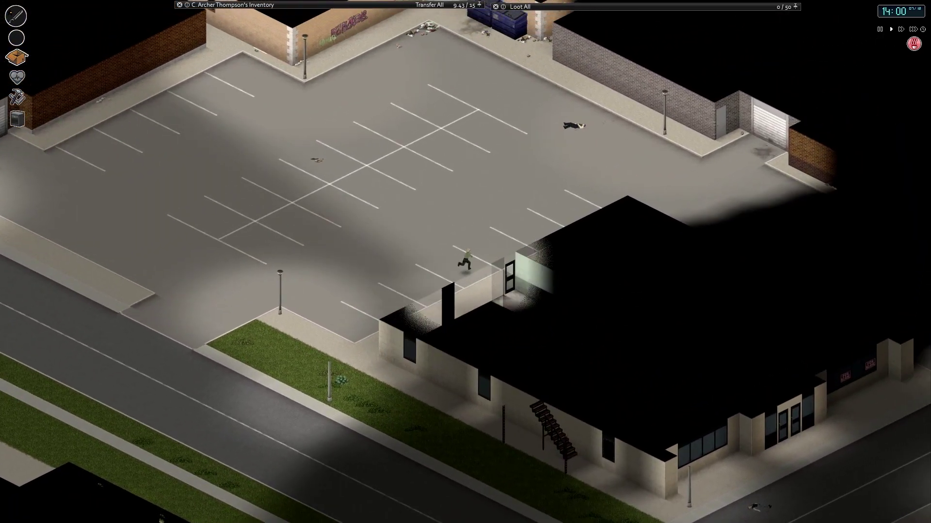
{"action": "key", "text": "w+d"}
{"action": "key", "text": "d"}
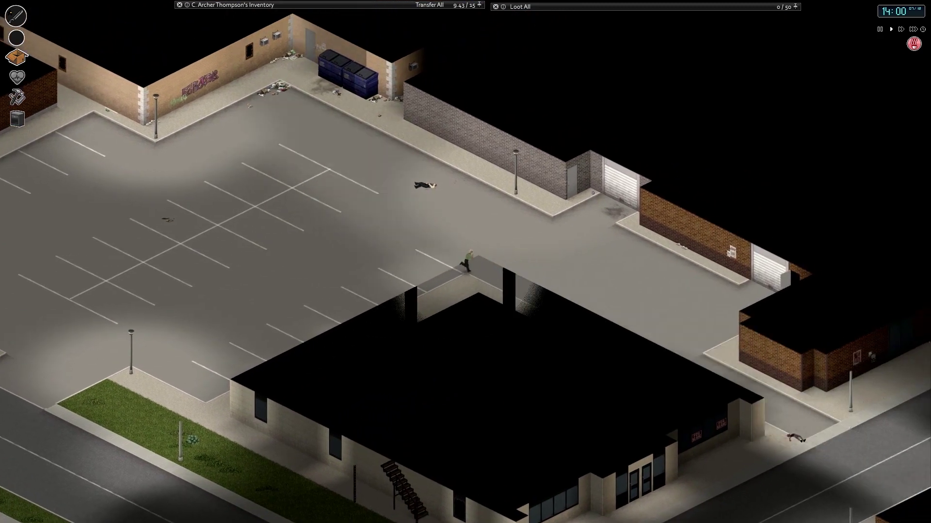
{"action": "key", "text": "d"}
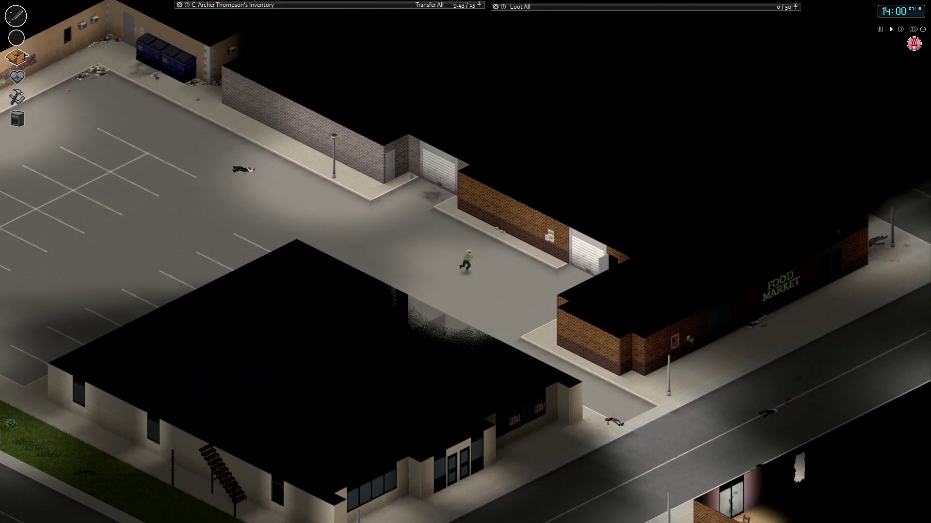
Step: Enter the back door and walk through the back room into the store's shelves
{"action": "key", "text": "d"}
{"action": "key", "text": "w"}
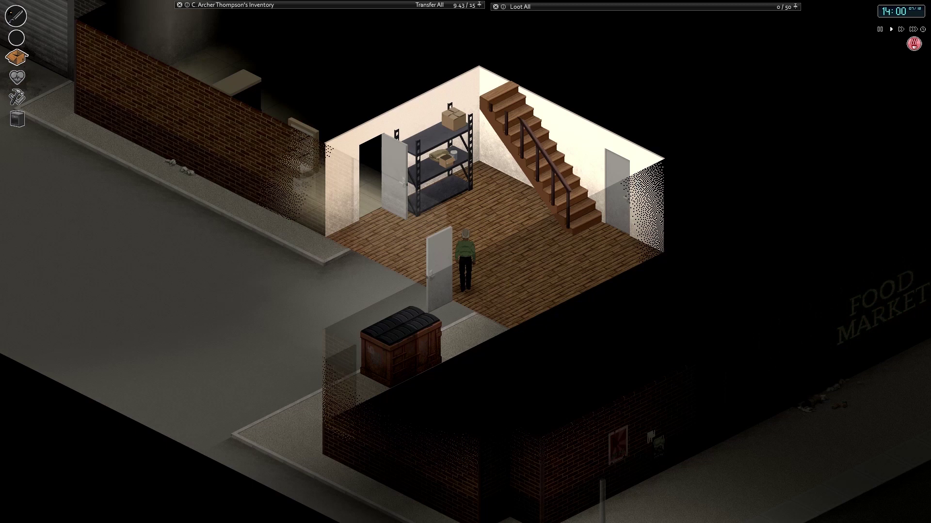
{"action": "key", "text": "w+a"}
{"action": "key", "text": "w"}
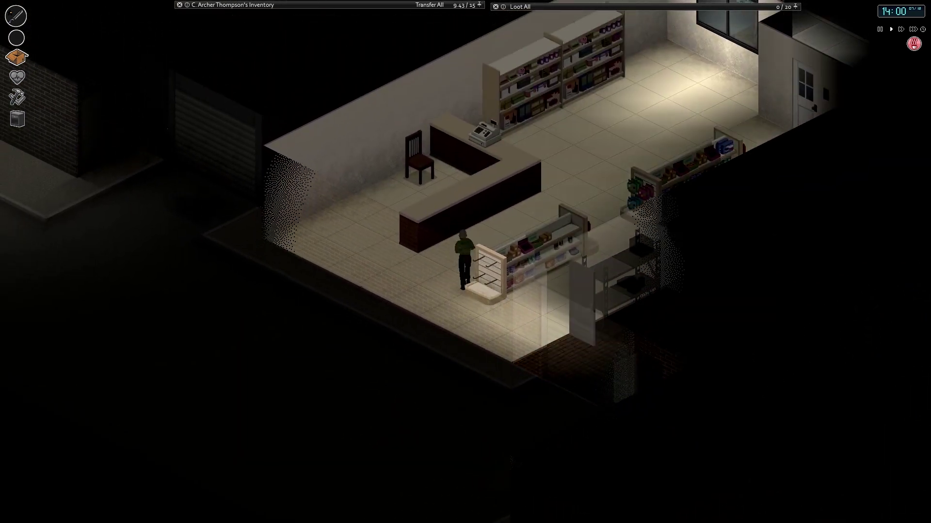
{"action": "key", "text": "w"}
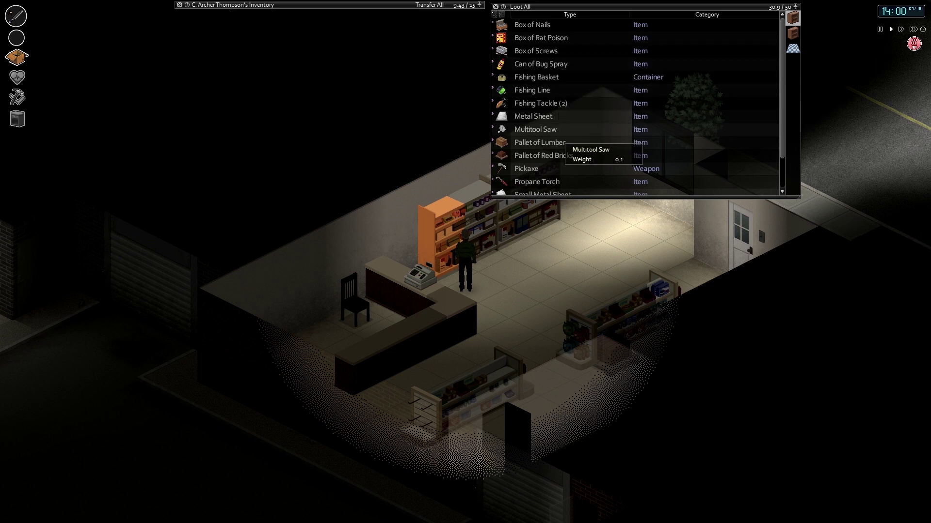
{"action": "scroll", "coordinate": [554, 172], "scroll_direction": "down", "scroll_amount": 3}
{"action": "scroll", "coordinate": [557, 175], "scroll_direction": "down", "scroll_amount": 1}
{"action": "scroll", "coordinate": [557, 178], "scroll_direction": "up", "scroll_amount": 3}
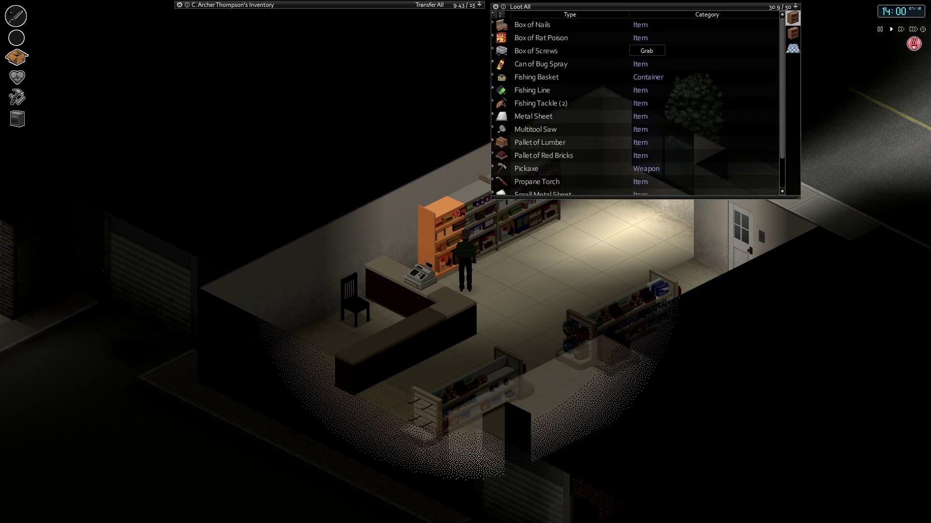
Step: Browse the shelf containers along the shelving until the Hand Dolly shows up
{"action": "left_click", "coordinate": [793, 33]}
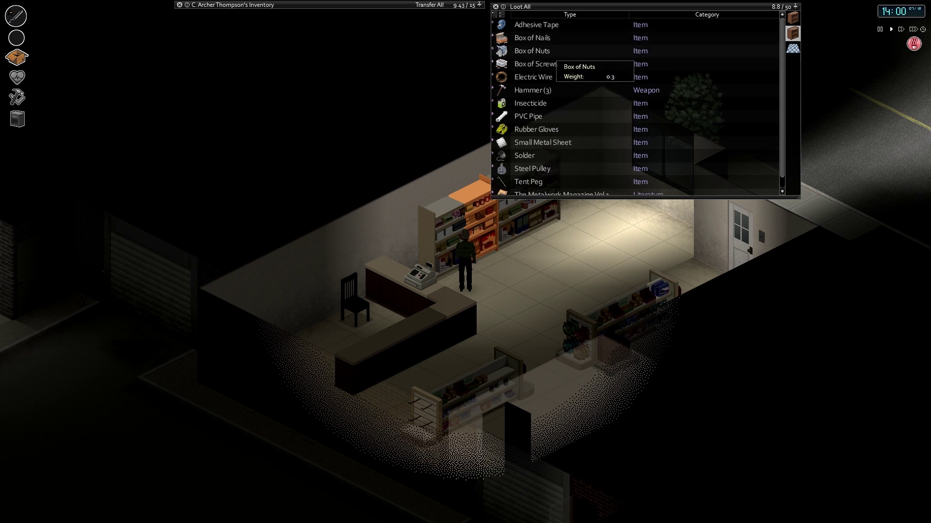
{"action": "scroll", "coordinate": [575, 117], "scroll_direction": "down", "scroll_amount": 1}
{"action": "key", "text": "d"}
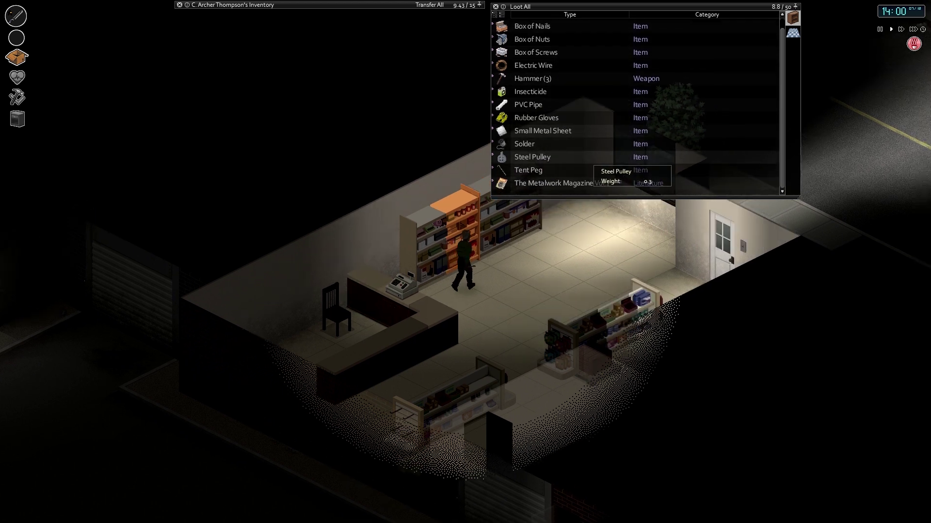
{"action": "key", "text": "d"}
Step: Take the Hand Dolly and leave the Bowl and Aluminium Bat on the store shelf
{"action": "right_click", "coordinate": [538, 79]}
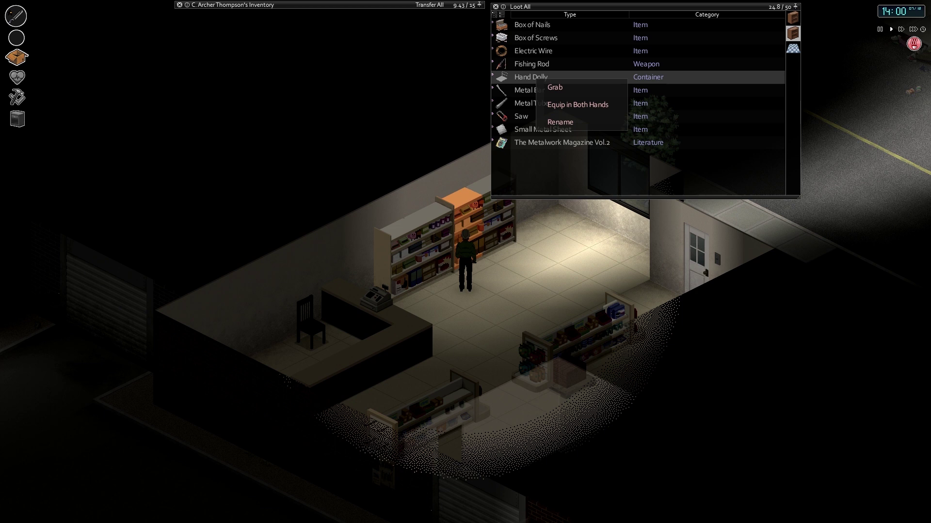
{"action": "left_click", "coordinate": [554, 88]}
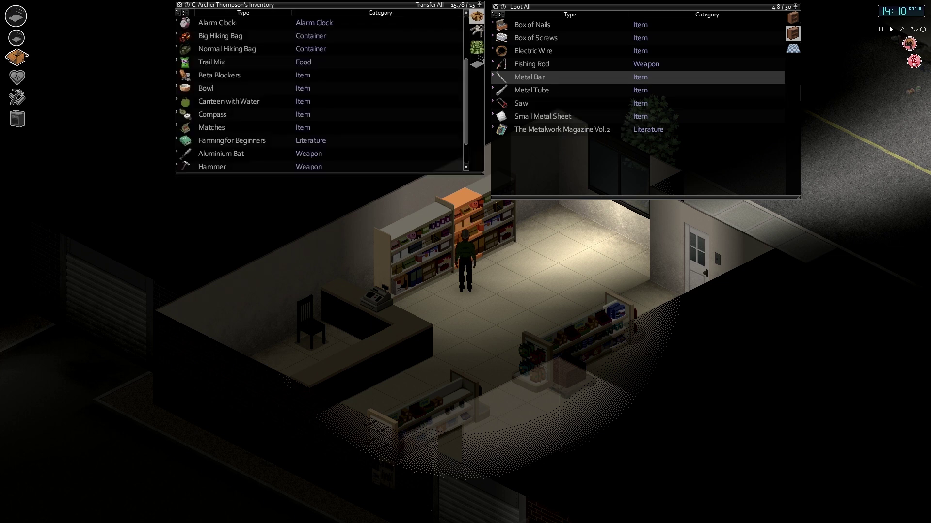
{"action": "left_click", "coordinate": [476, 64]}
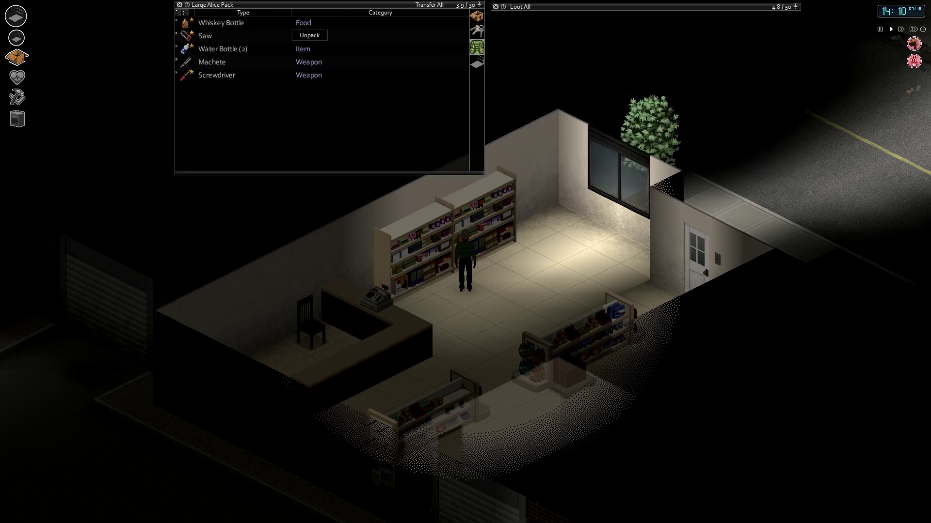
{"action": "left_click", "coordinate": [477, 16]}
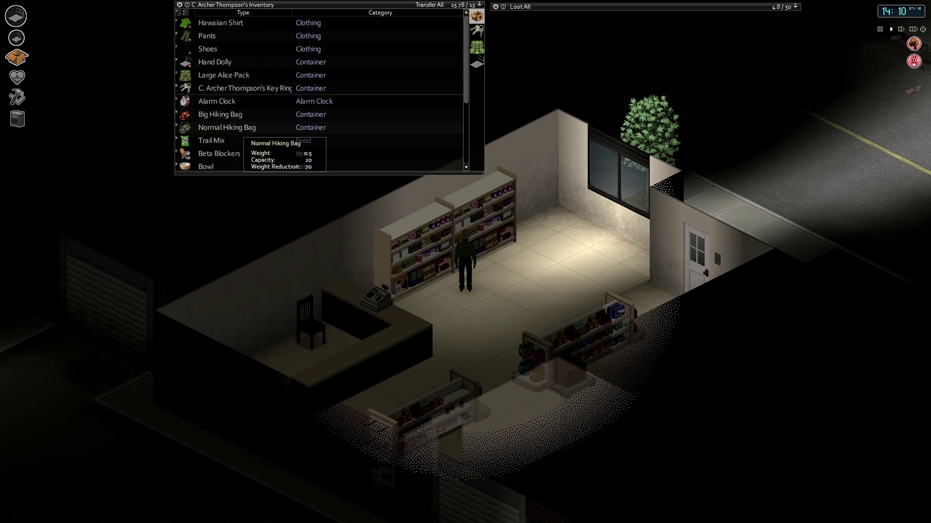
{"action": "scroll", "coordinate": [233, 109], "scroll_direction": "down", "scroll_amount": 2}
{"action": "scroll", "coordinate": [222, 88], "scroll_direction": "down", "scroll_amount": 1}
{"action": "mouse_move", "coordinate": [222, 88]}
{"action": "left_mouse_down"}
{"action": "mouse_move", "coordinate": [430, 49]}
{"action": "mouse_move", "coordinate": [218, 88]}
{"action": "left_mouse_up"}
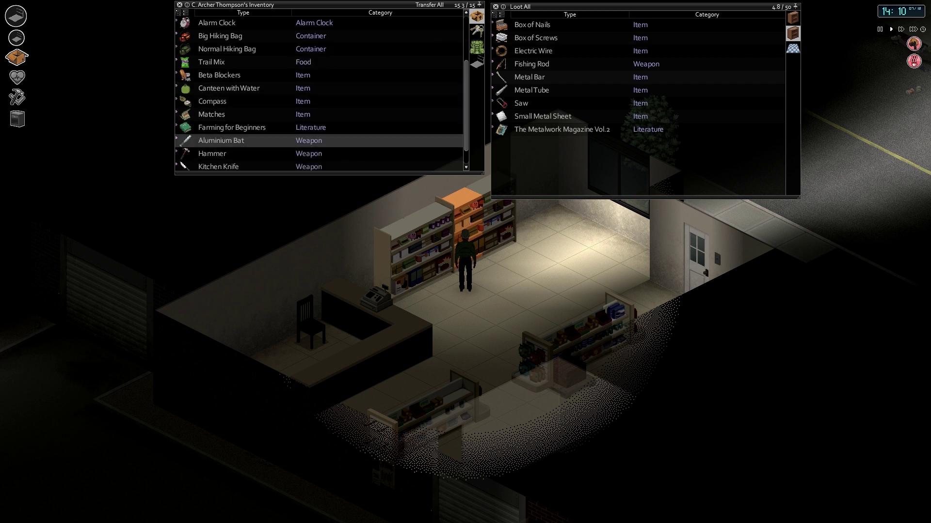
{"action": "left_click_drag", "start_coordinate": [218, 140], "coordinate": [436, 48]}
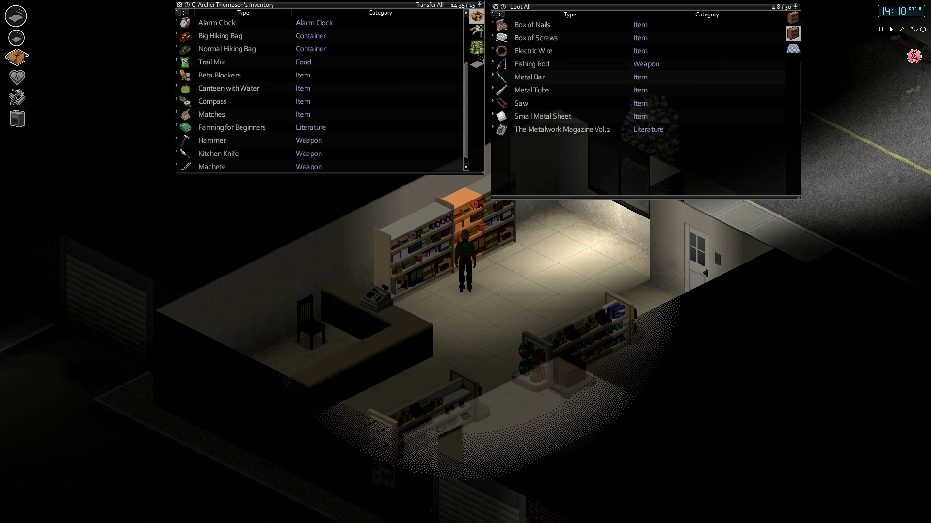
Step: Take Glue, Measuring Tape, Box of Nails, Box of Nuts and Electric Wire from the shelves
{"action": "key", "text": "w+d"}
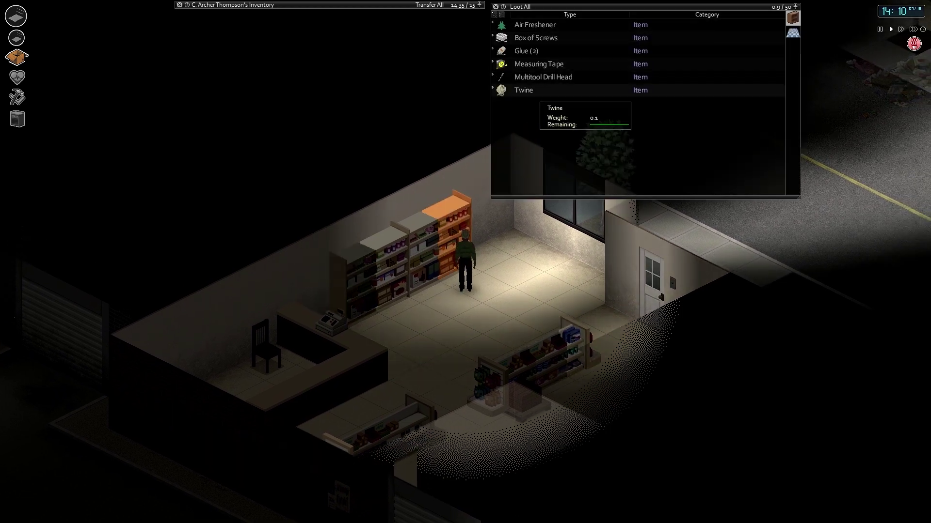
{"action": "mouse_move", "coordinate": [544, 67]}
{"action": "left_mouse_down"}
{"action": "mouse_move", "coordinate": [555, 38]}
{"action": "mouse_move", "coordinate": [422, 58]}
{"action": "left_mouse_up"}
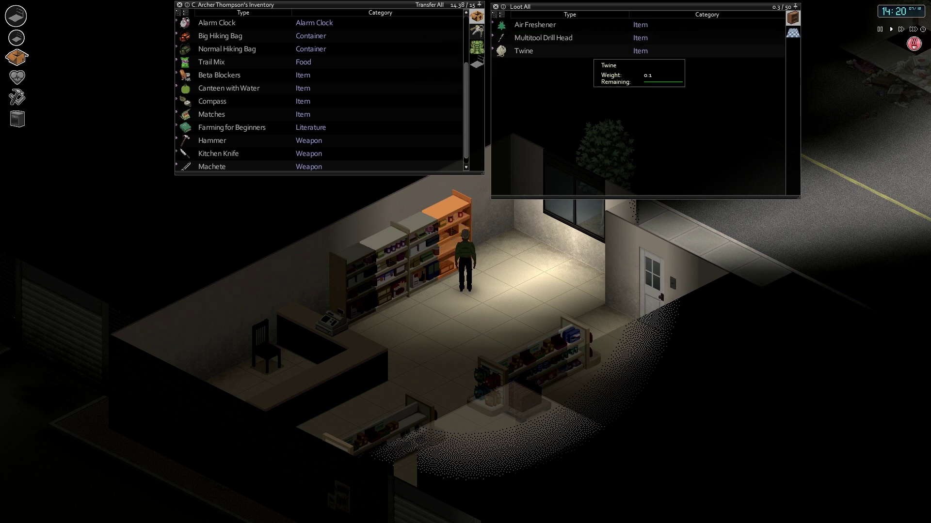
{"action": "left_click_drag", "start_coordinate": [535, 38], "coordinate": [416, 45]}
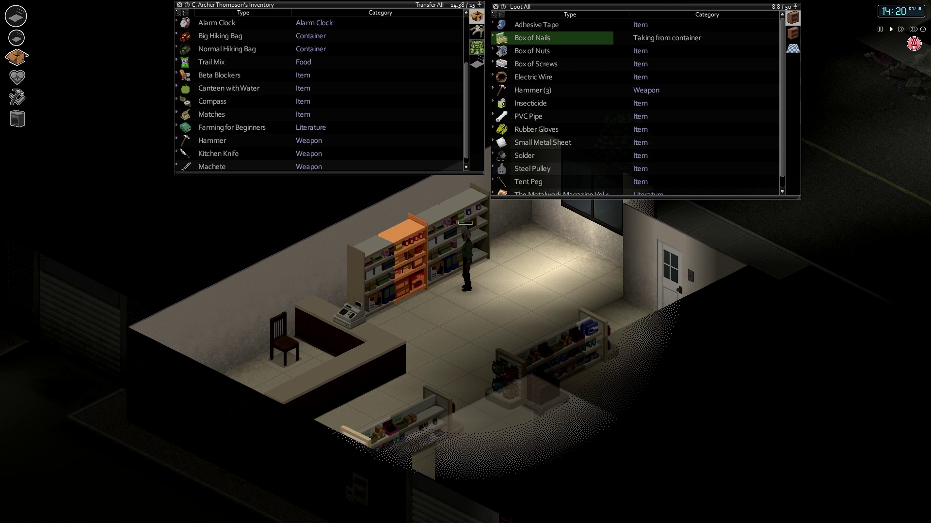
{"action": "left_click_drag", "start_coordinate": [553, 39], "coordinate": [436, 48]}
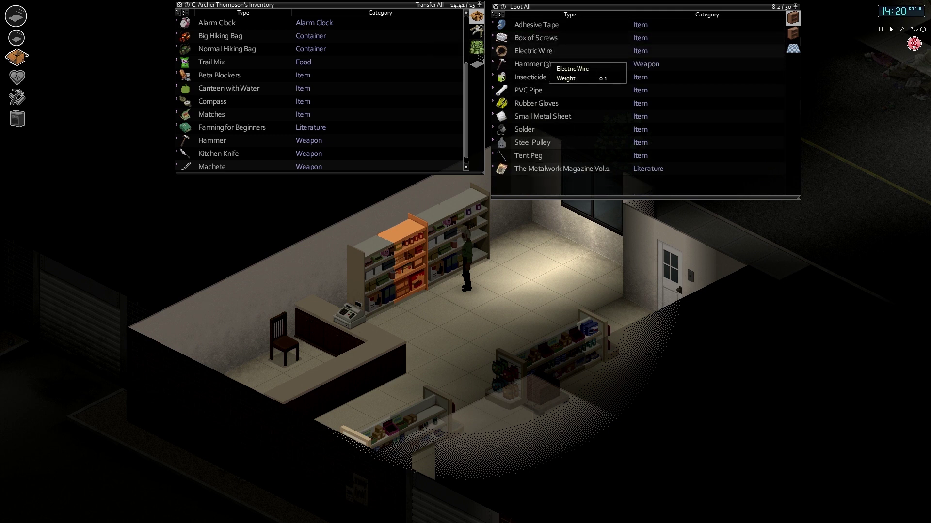
{"action": "left_click_drag", "start_coordinate": [547, 52], "coordinate": [436, 48]}
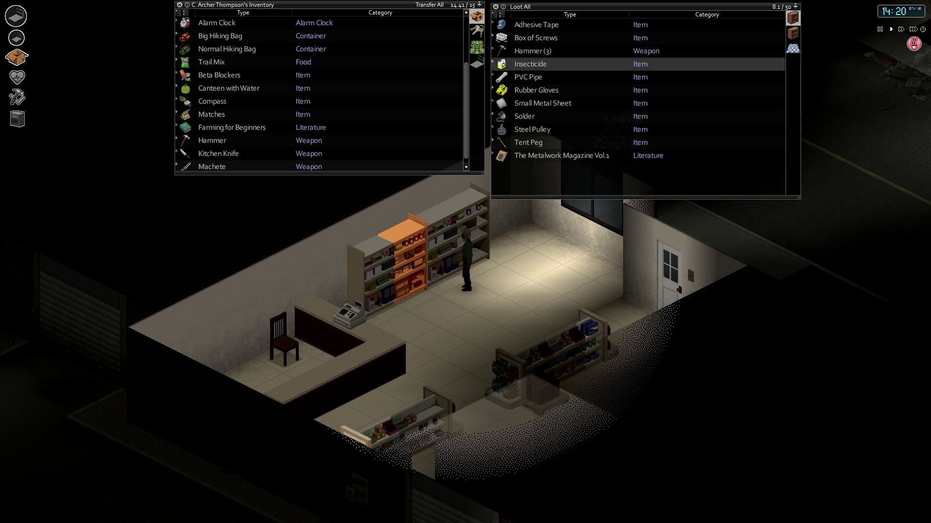
Step: Take Insecticide, PVC Pipe, Small Metal Sheet, Steel Pulley, Tent Pegs and Solder
{"action": "left_click_drag", "start_coordinate": [538, 77], "coordinate": [451, 116]}
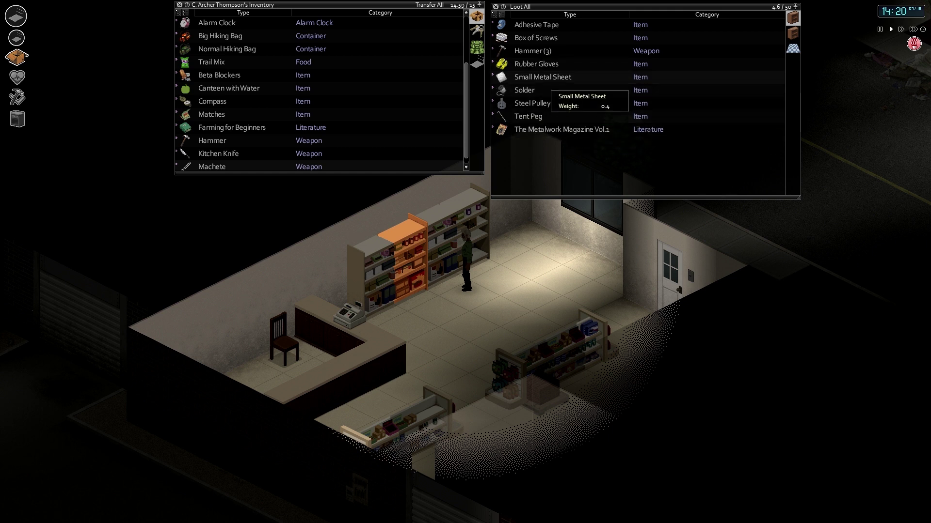
{"action": "left_click_drag", "start_coordinate": [538, 77], "coordinate": [440, 49]}
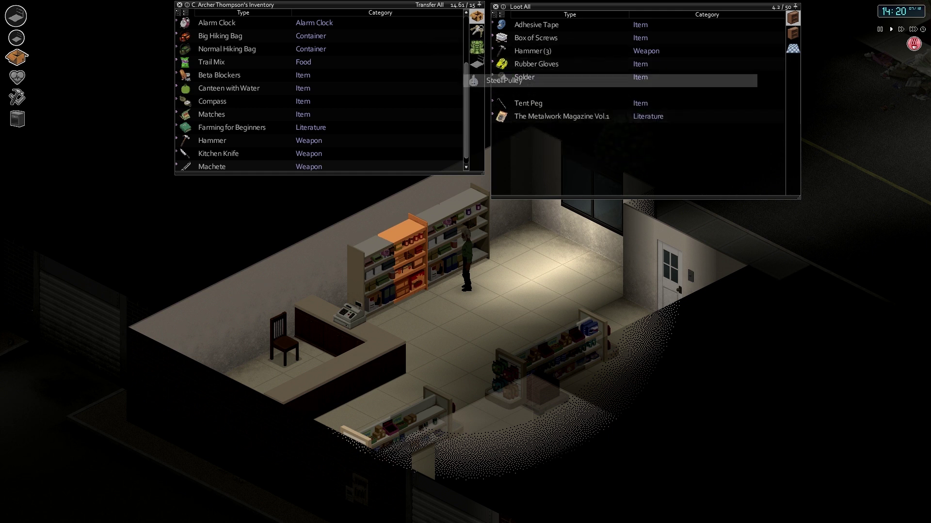
{"action": "left_click_drag", "start_coordinate": [535, 91], "coordinate": [440, 42]}
{"action": "left_click_drag", "start_coordinate": [535, 103], "coordinate": [441, 43]}
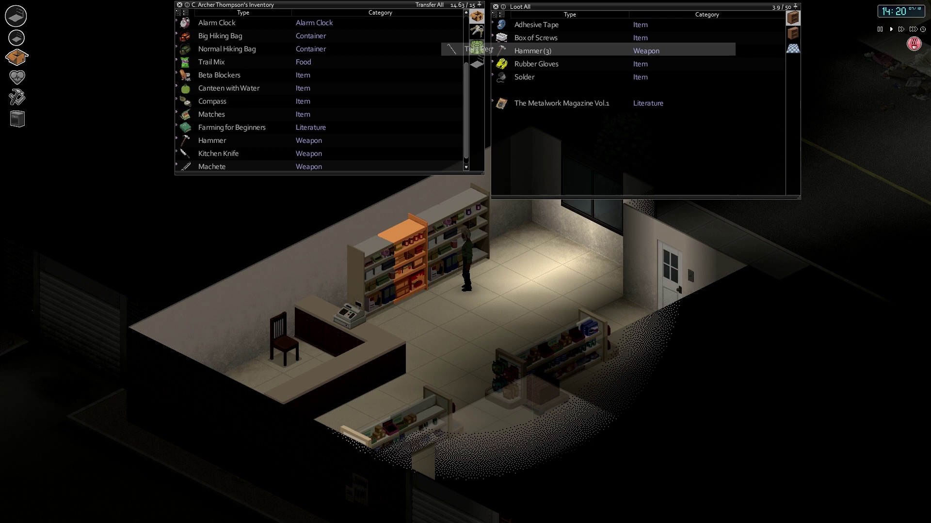
{"action": "left_click_drag", "start_coordinate": [535, 77], "coordinate": [441, 42]}
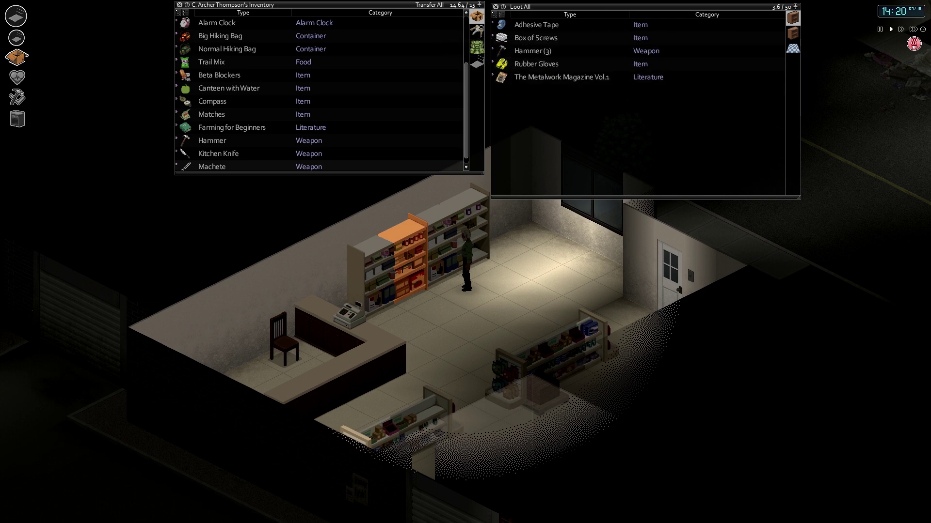
Step: Take another Box of Nails and move the Metal Sheet into the Large Alice Pack
{"action": "key", "text": "a+s"}
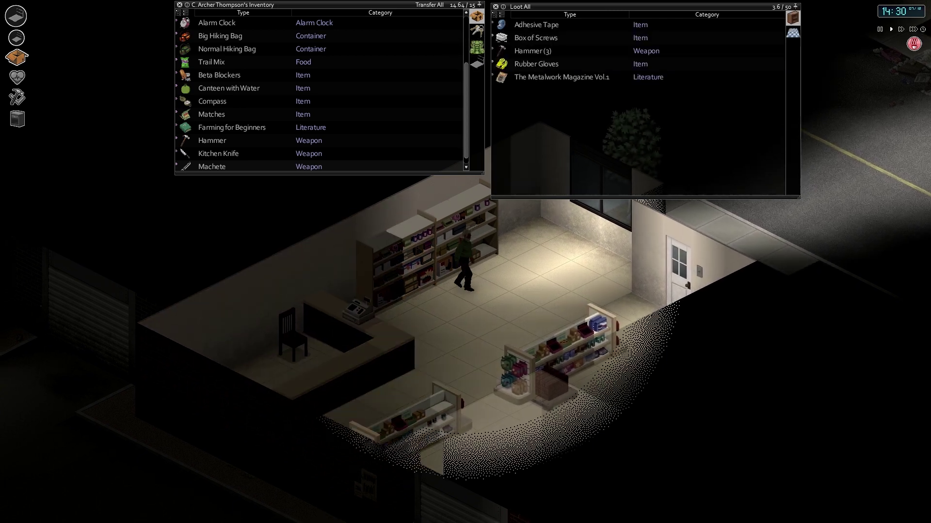
{"action": "left_click_drag", "start_coordinate": [538, 25], "coordinate": [451, 45]}
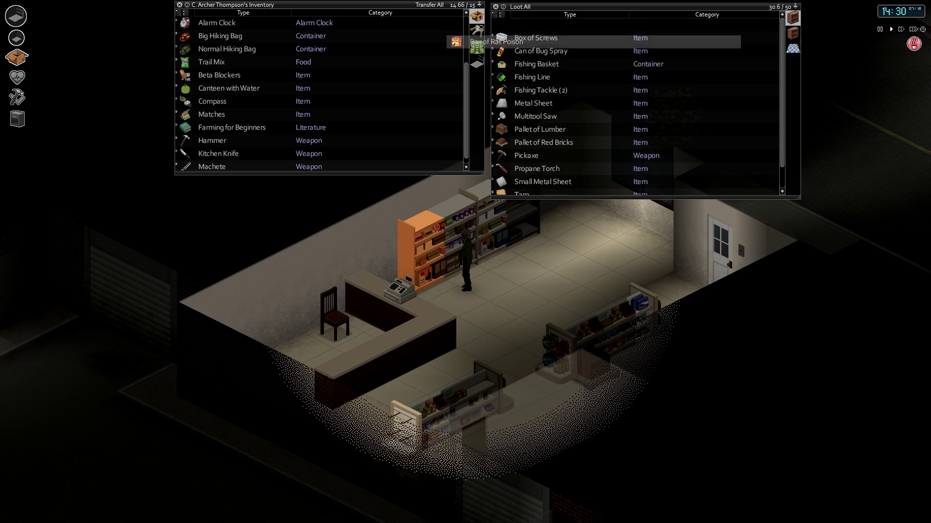
{"action": "left_click", "coordinate": [476, 48]}
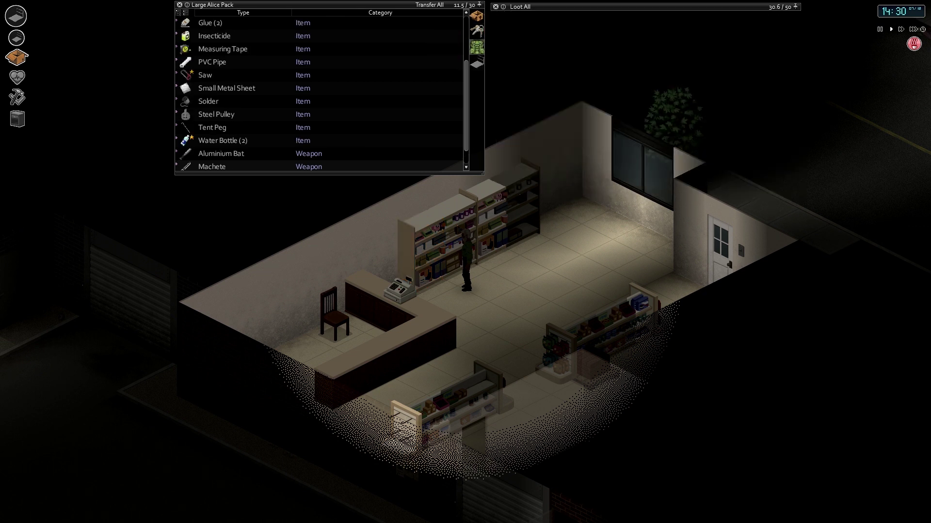
{"action": "mouse_move", "coordinate": [539, 130]}
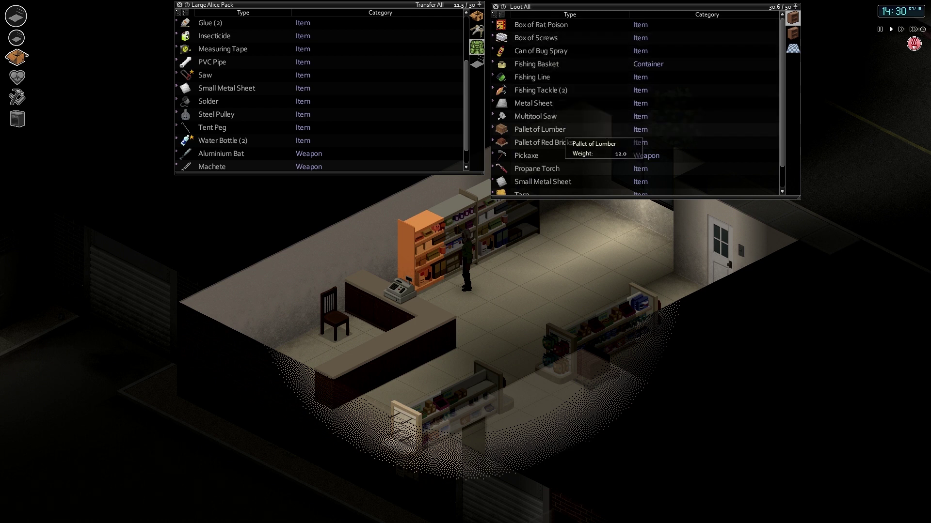
{"action": "mouse_move", "coordinate": [541, 104]}
{"action": "left_mouse_down"}
{"action": "mouse_move", "coordinate": [440, 93]}
{"action": "mouse_move", "coordinate": [541, 105]}
{"action": "left_mouse_up"}
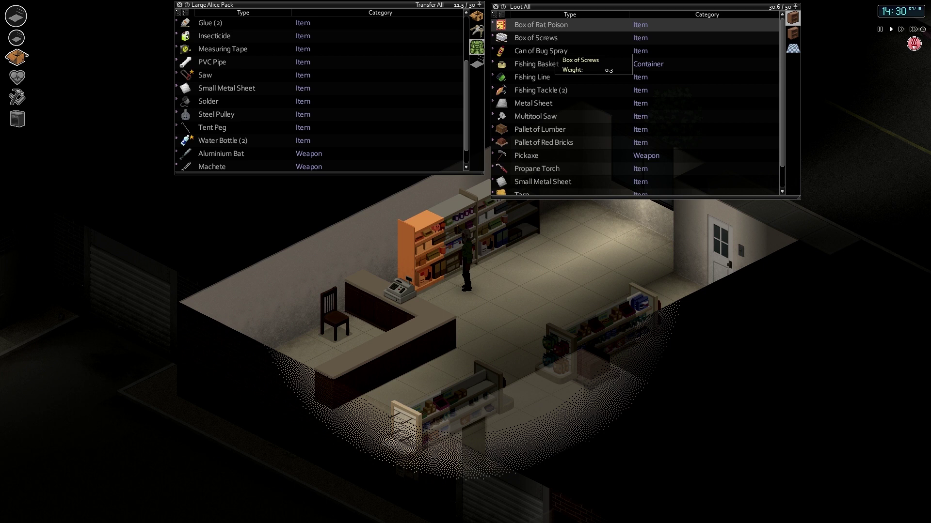
{"action": "scroll", "coordinate": [575, 153], "scroll_direction": "down", "scroll_amount": 2}
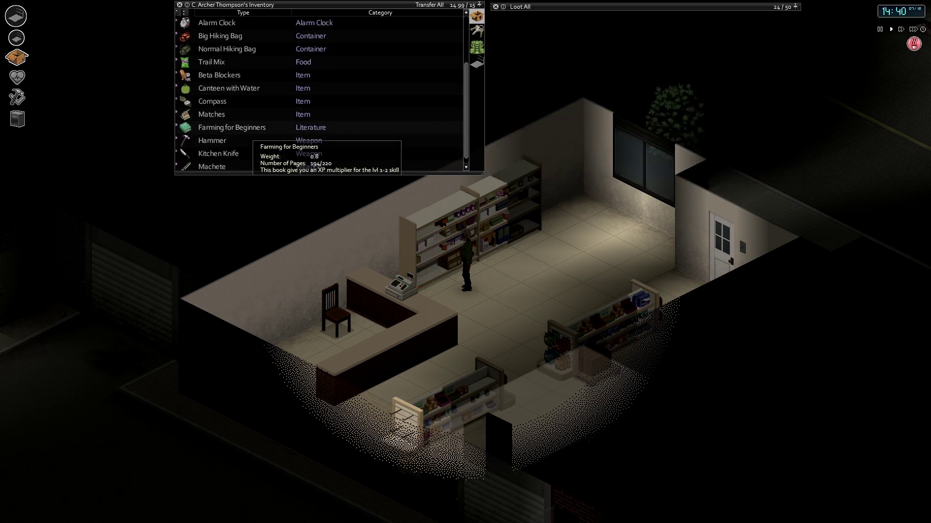
{"action": "scroll", "coordinate": [251, 127], "scroll_direction": "up", "scroll_amount": 3}
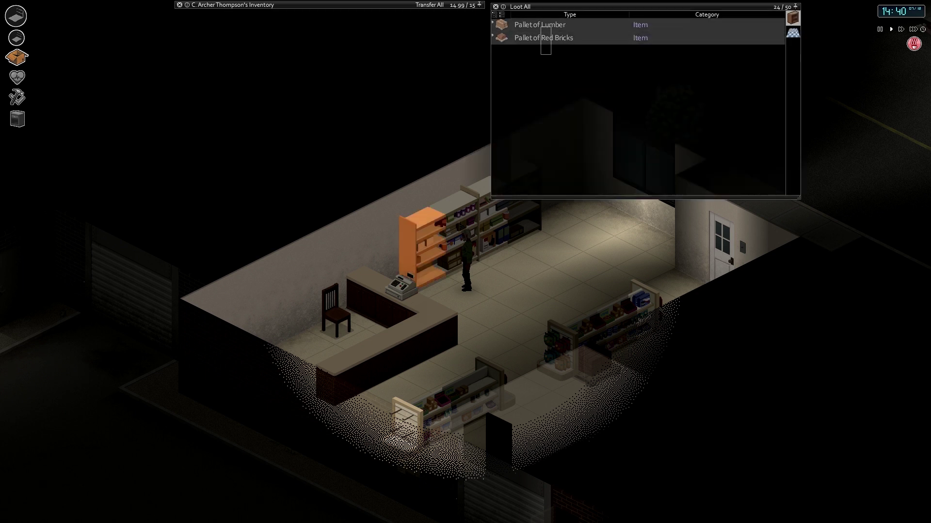
Step: Take the Pallets of Lumber and Red Bricks, then Scrap Metal from the counter
{"action": "left_click_drag", "start_coordinate": [545, 27], "coordinate": [429, 68]}
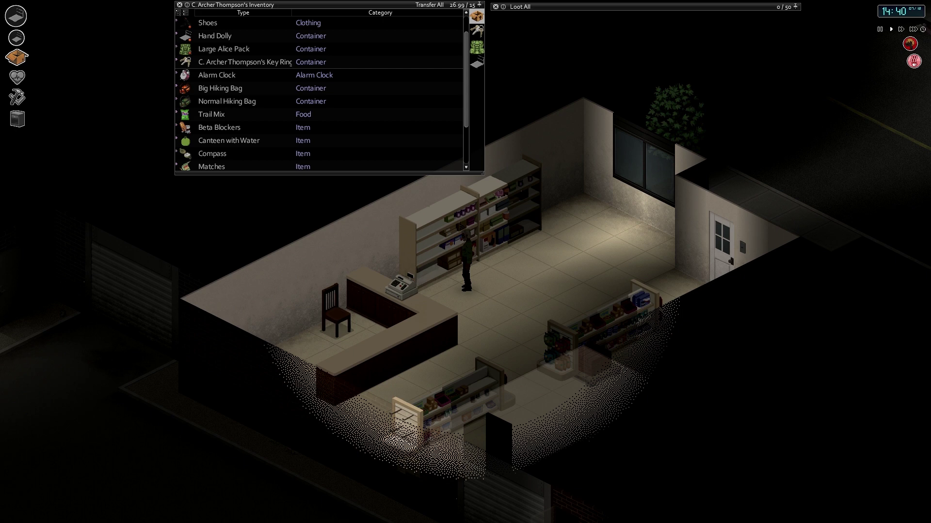
{"action": "key", "text": "a"}
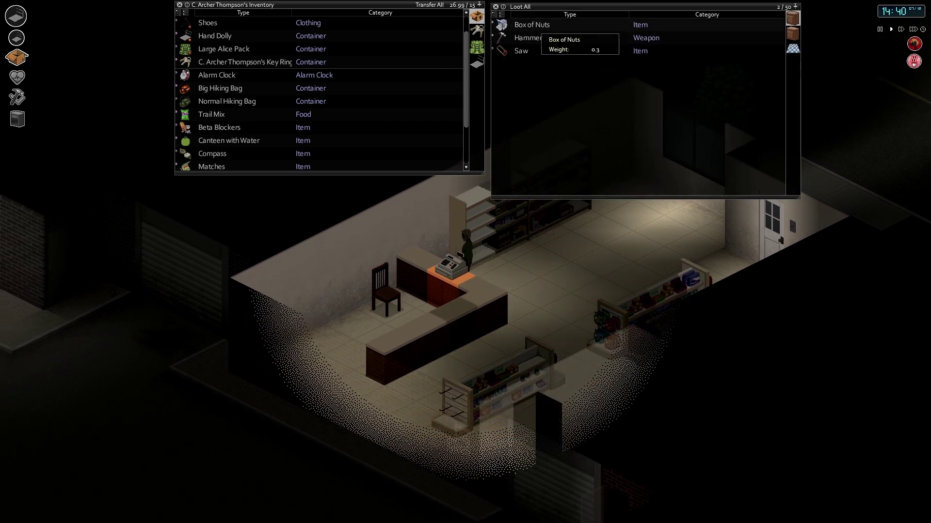
{"action": "key", "text": "d"}
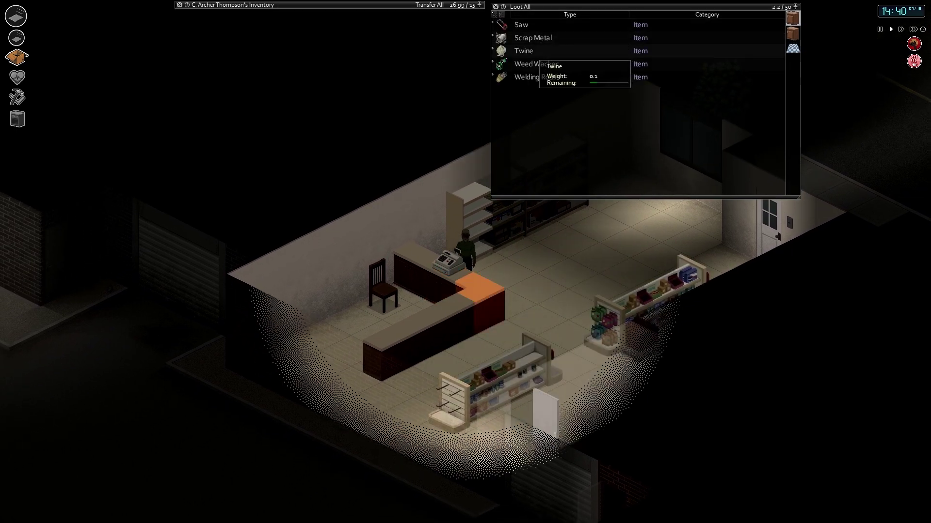
{"action": "left_click_drag", "start_coordinate": [535, 40], "coordinate": [454, 50]}
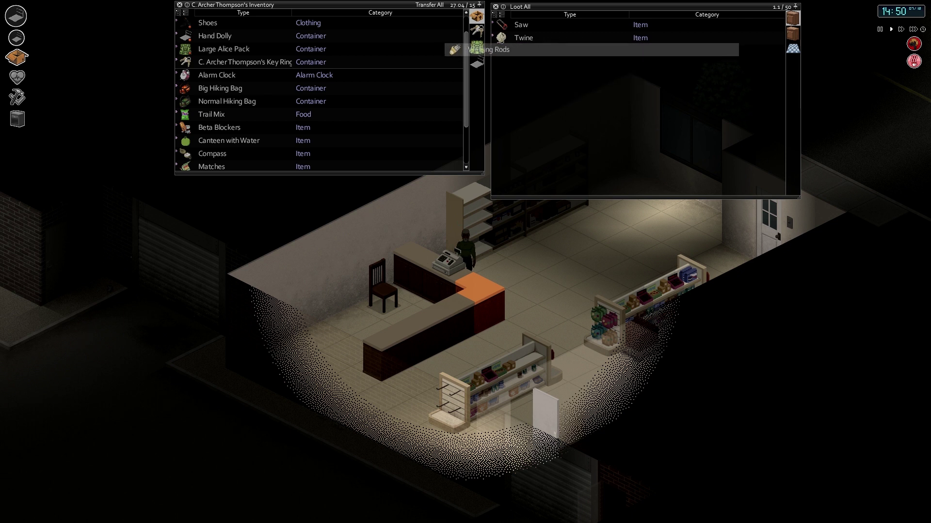
Step: Take the Axe, Metal Sheets and 9 Volt Battery from the counter and shelf
{"action": "key", "text": "d"}
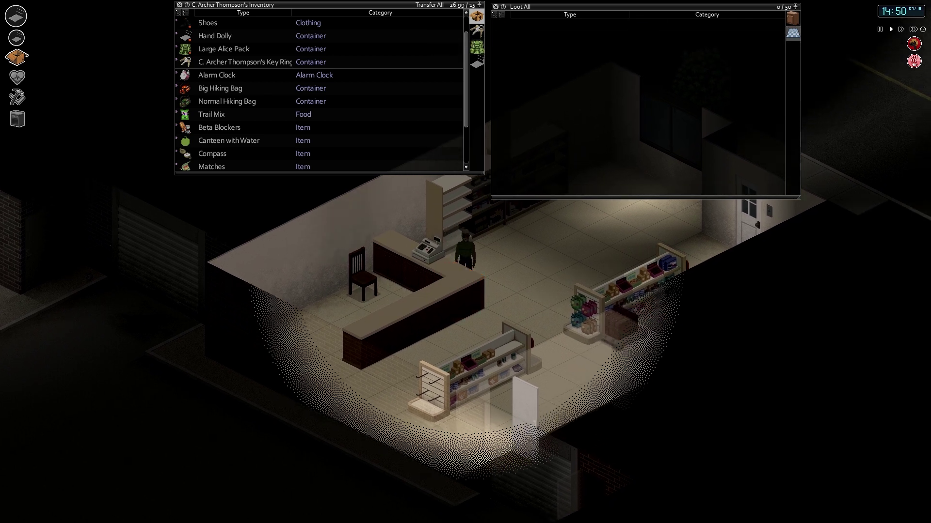
{"action": "key", "text": "d"}
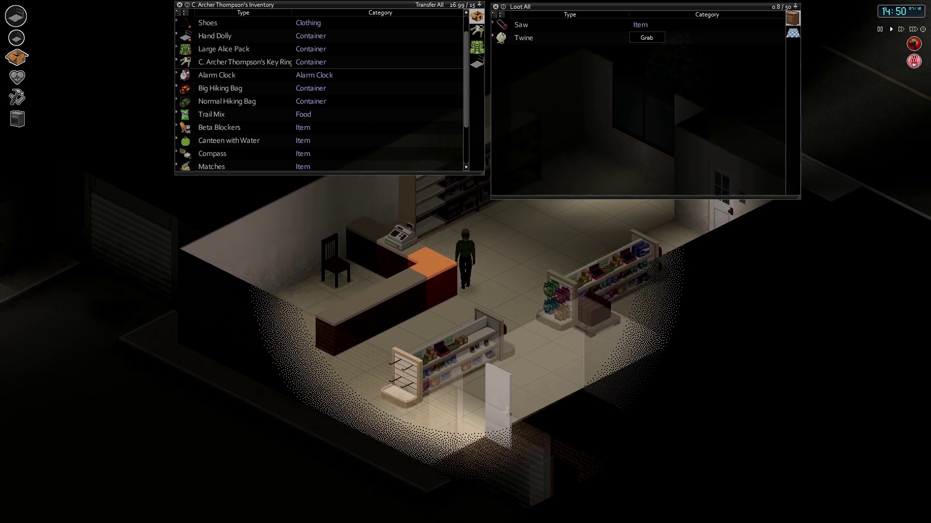
{"action": "left_click", "coordinate": [556, 40]}
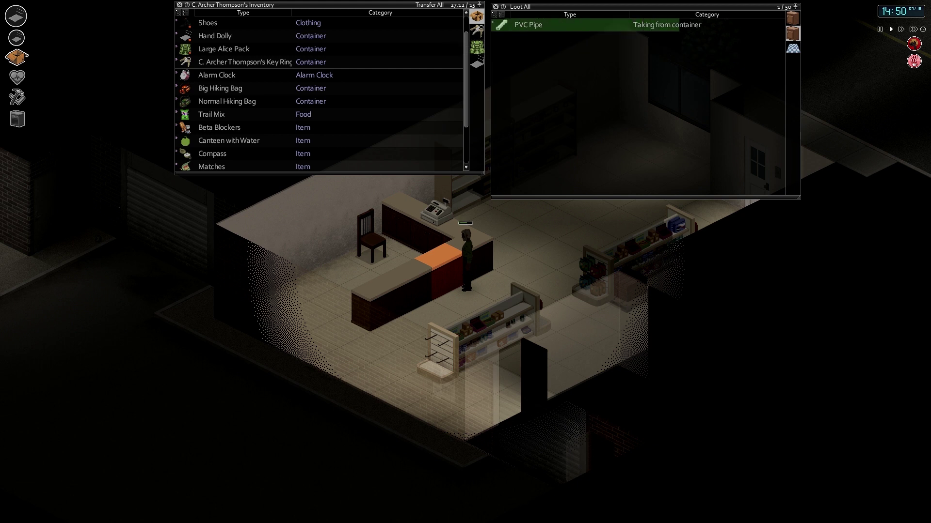
{"action": "left_click_drag", "start_coordinate": [520, 25], "coordinate": [442, 45]}
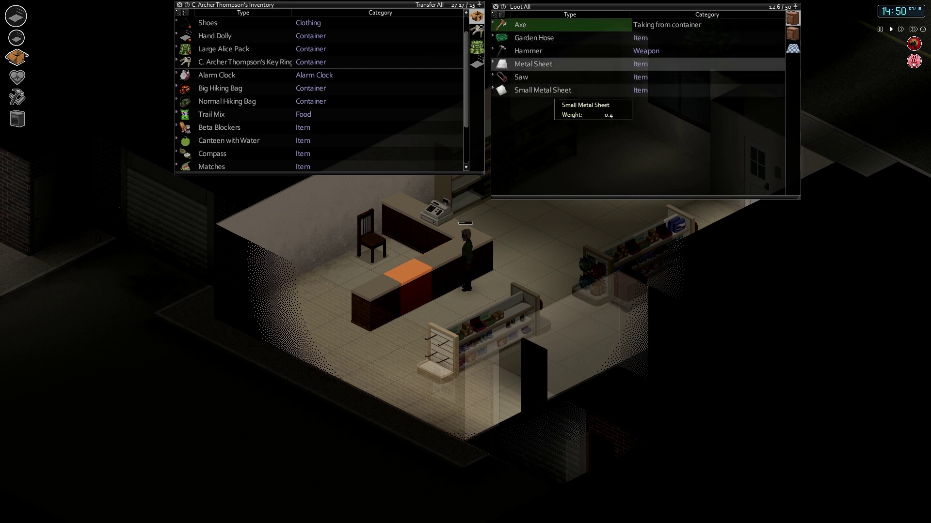
{"action": "left_click_drag", "start_coordinate": [552, 67], "coordinate": [445, 58]}
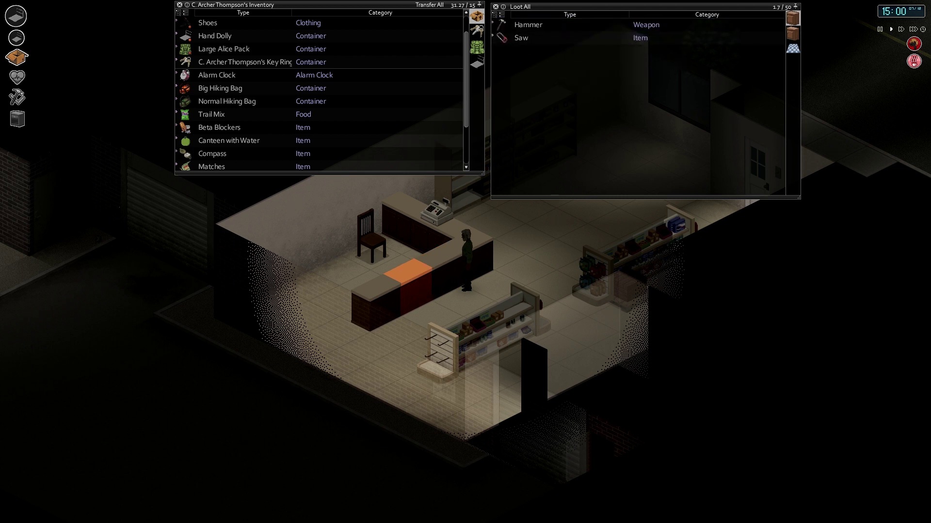
{"action": "key", "text": "s+a"}
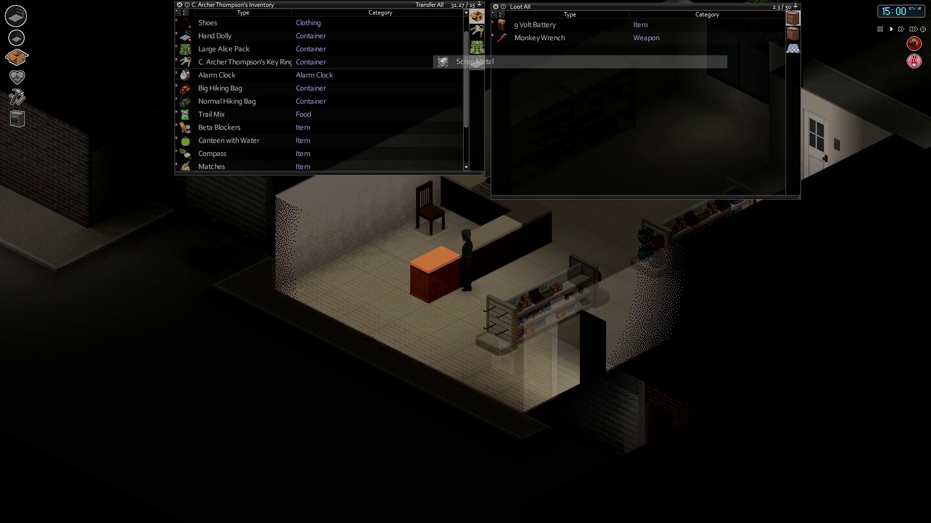
{"action": "double_click", "coordinate": [534, 25]}
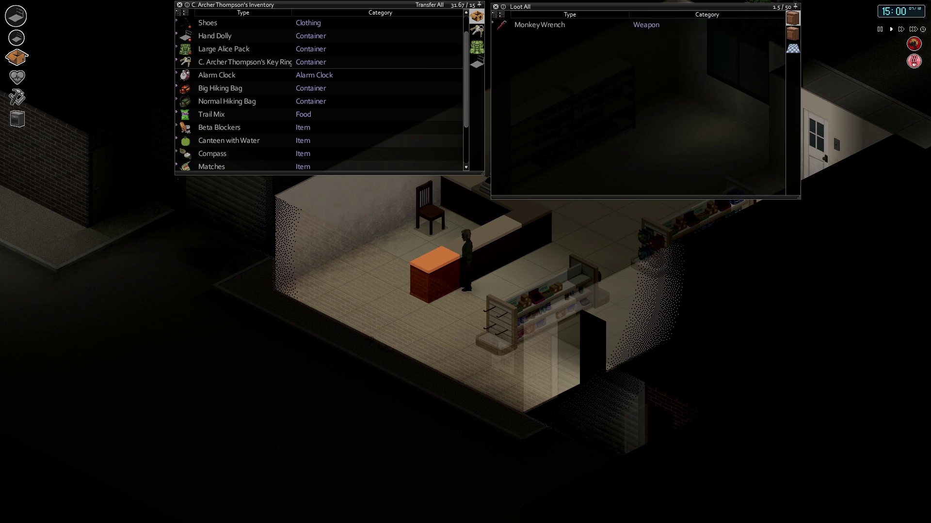
Step: Take the Axe, Battery, Box of Nail Gun Nails and Copper Pipe from the shelf
{"action": "key", "text": "s"}
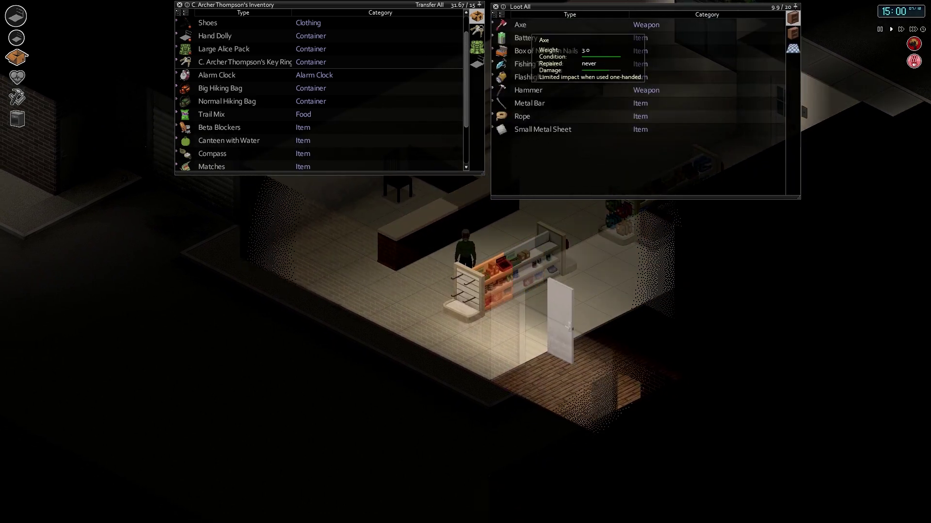
{"action": "left_click_drag", "start_coordinate": [523, 26], "coordinate": [451, 63]}
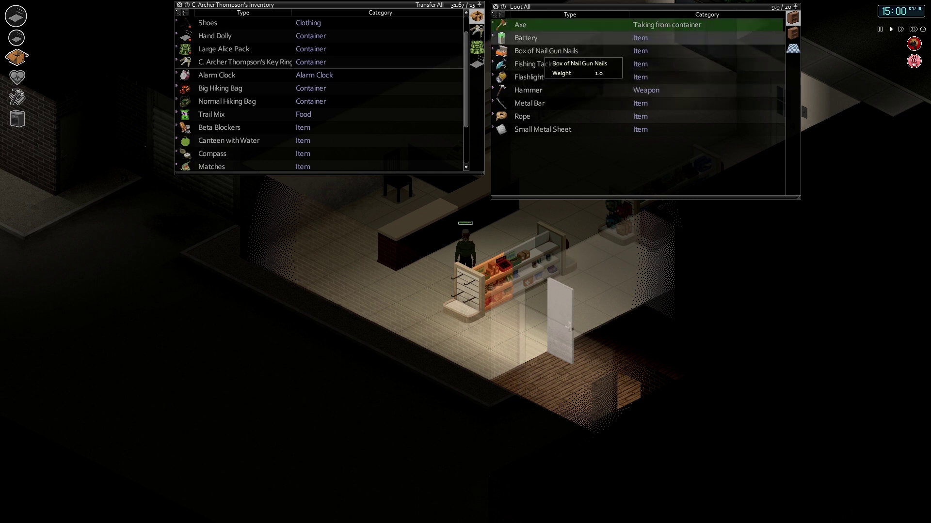
{"action": "left_click_drag", "start_coordinate": [538, 33], "coordinate": [449, 63]}
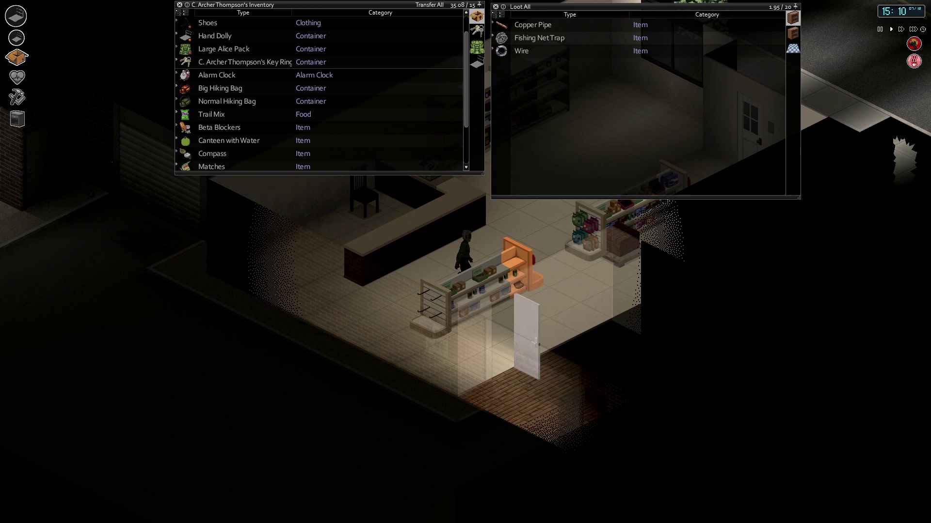
{"action": "left_click_drag", "start_coordinate": [531, 26], "coordinate": [472, 43]}
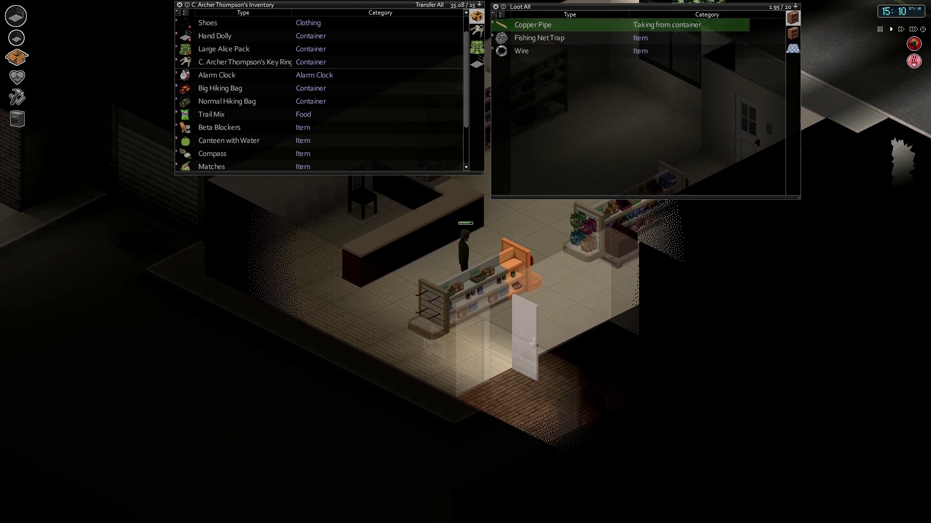
Step: Take two Axes, Bungee Cord, Scrap Metal and Fishing Rod from the neighbouring shelves
{"action": "key", "text": "w+d"}
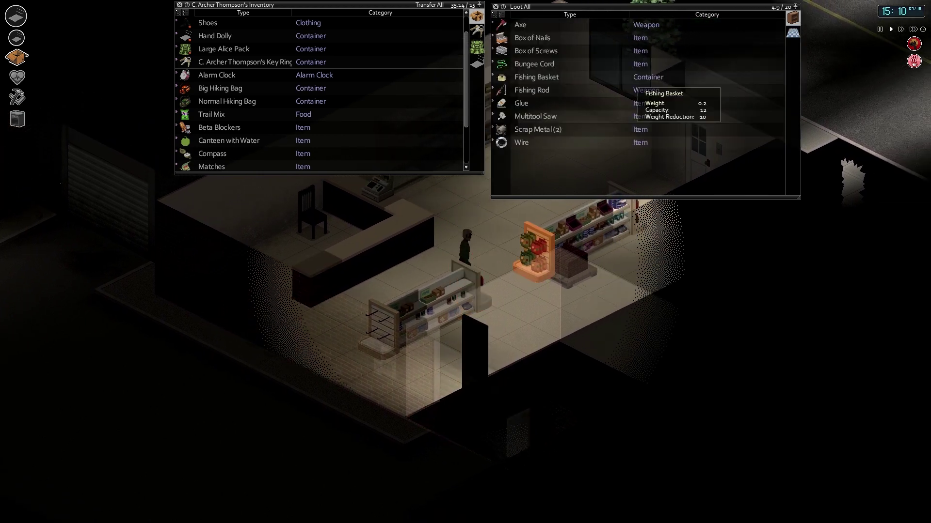
{"action": "key", "text": "d"}
{"action": "left_click_drag", "start_coordinate": [535, 29], "coordinate": [465, 45]}
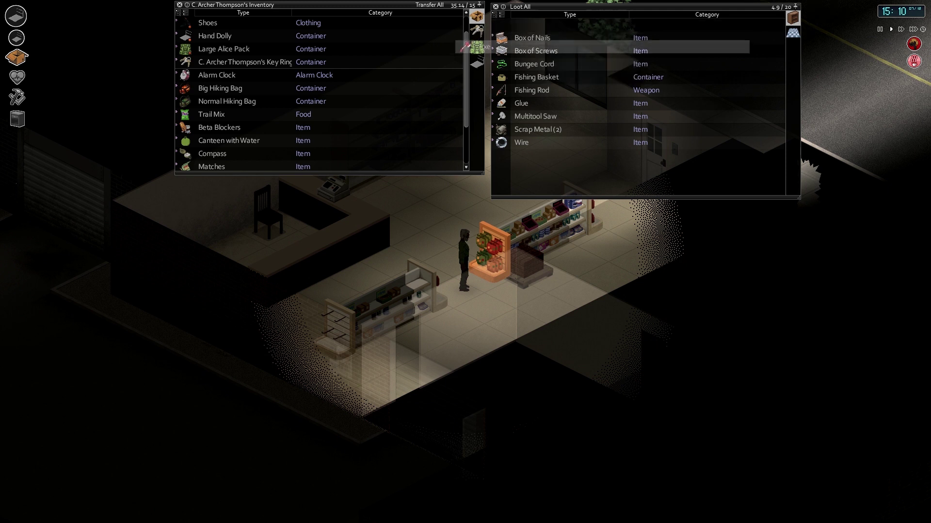
{"action": "left_click_drag", "start_coordinate": [524, 24], "coordinate": [447, 60]}
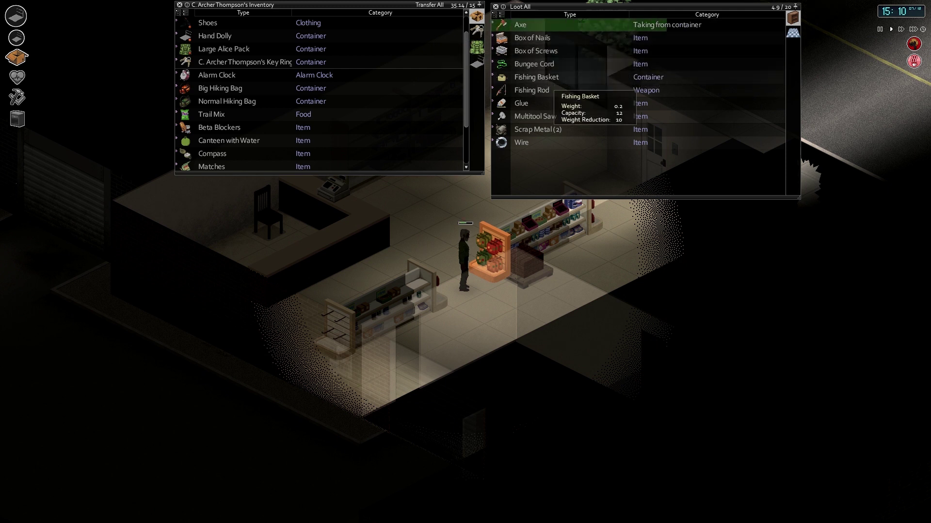
{"action": "left_click_drag", "start_coordinate": [531, 63], "coordinate": [471, 64]}
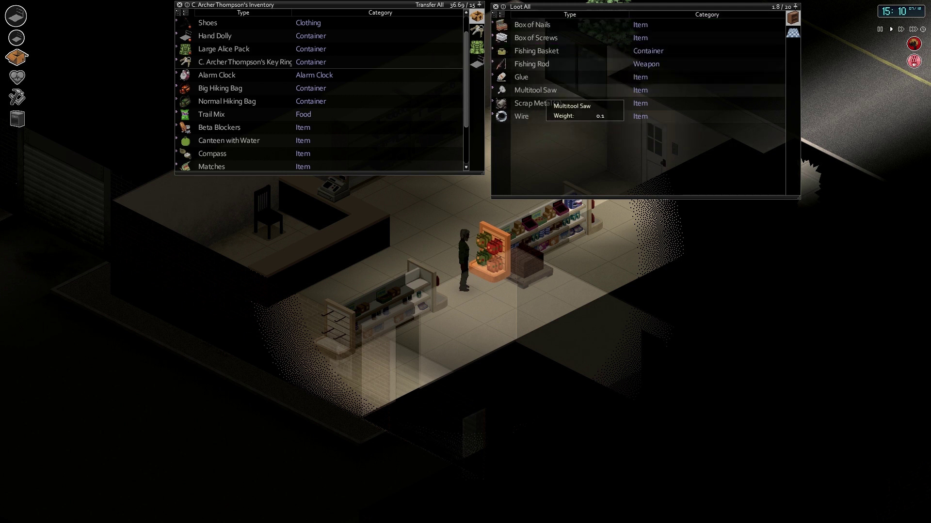
{"action": "left_click_drag", "start_coordinate": [535, 104], "coordinate": [445, 60]}
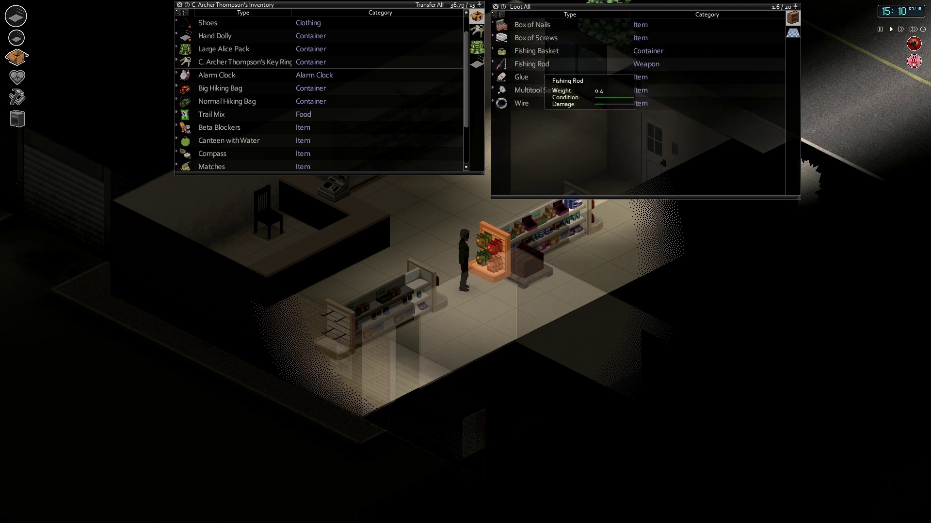
{"action": "left_click_drag", "start_coordinate": [538, 66], "coordinate": [488, 70]}
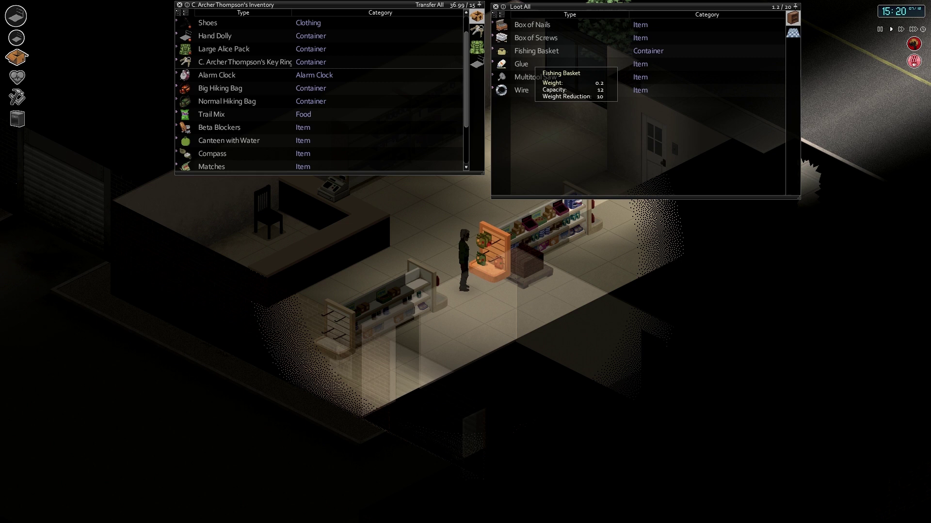
{"action": "key", "text": "d"}
Step: Take the Pallet of Red Bricks, Metal Bar, Solder Gun, Huge Battery and Small Metal Sheet
{"action": "left_click_drag", "start_coordinate": [538, 25], "coordinate": [469, 59]}
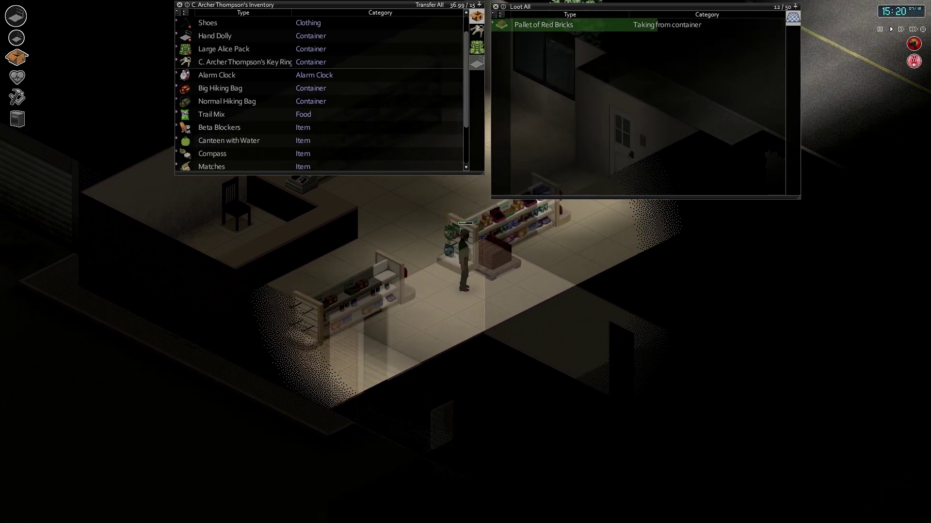
{"action": "key", "text": "d"}
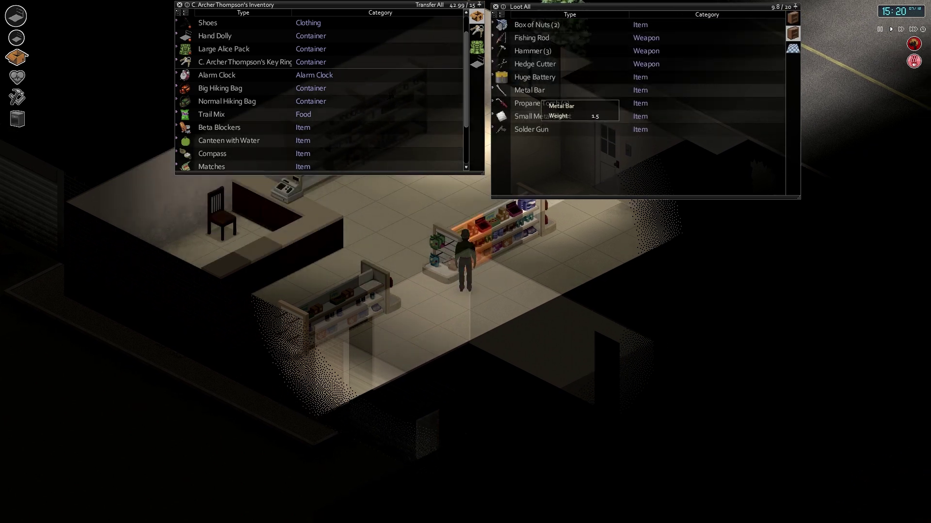
{"action": "left_click_drag", "start_coordinate": [530, 90], "coordinate": [439, 60]}
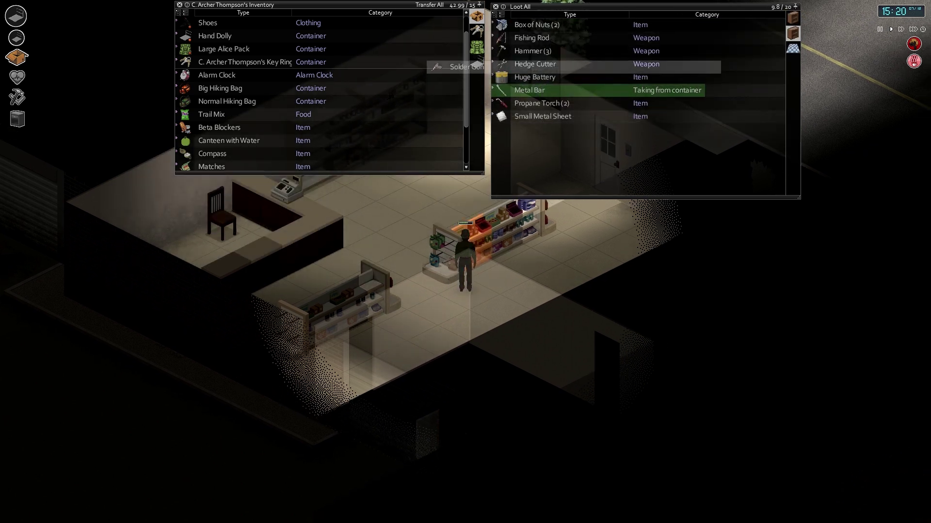
{"action": "left_click_drag", "start_coordinate": [530, 129], "coordinate": [437, 64]}
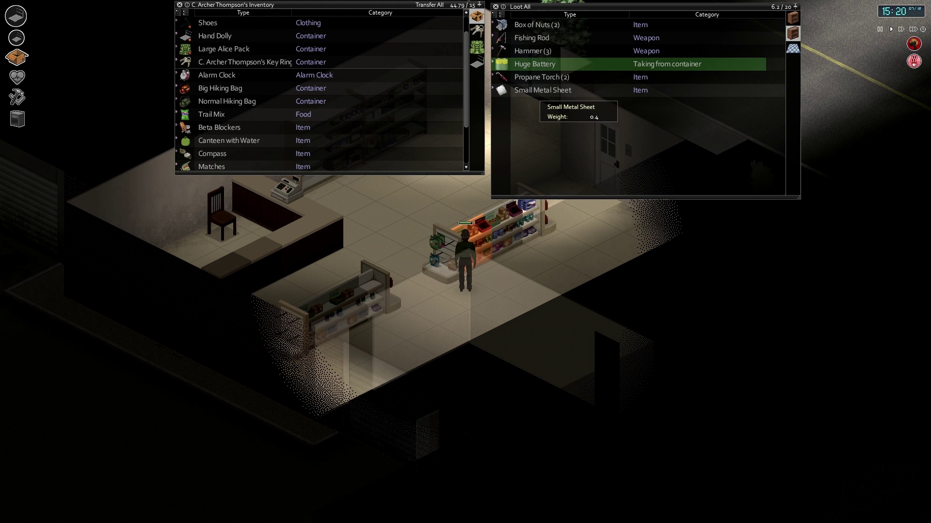
{"action": "left_click_drag", "start_coordinate": [538, 77], "coordinate": [436, 62]}
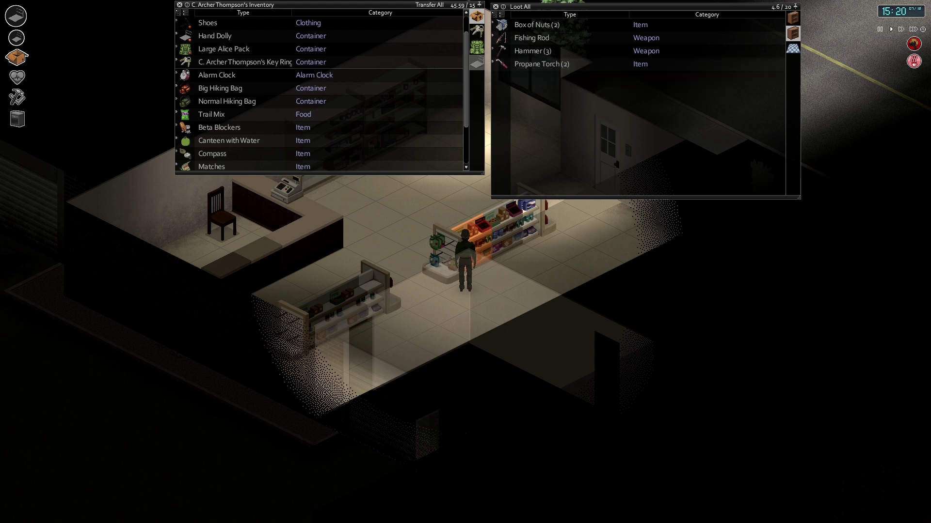
Step: Take the Metal Sheet, Metal Tube, Grinder Head, Crowbar and a batch including Masking Tape
{"action": "key", "text": "d"}
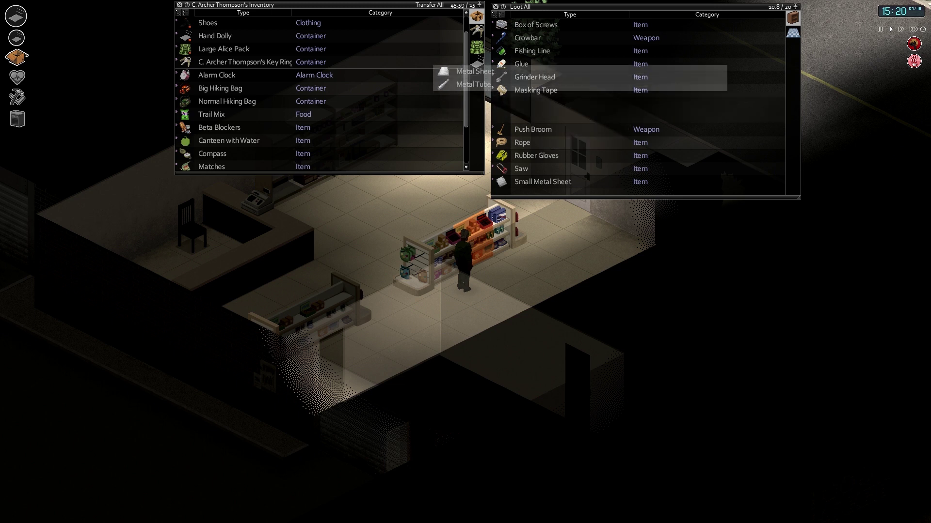
{"action": "left_click_drag", "start_coordinate": [541, 103], "coordinate": [437, 66]}
{"action": "left_click_drag", "start_coordinate": [531, 103], "coordinate": [444, 63]}
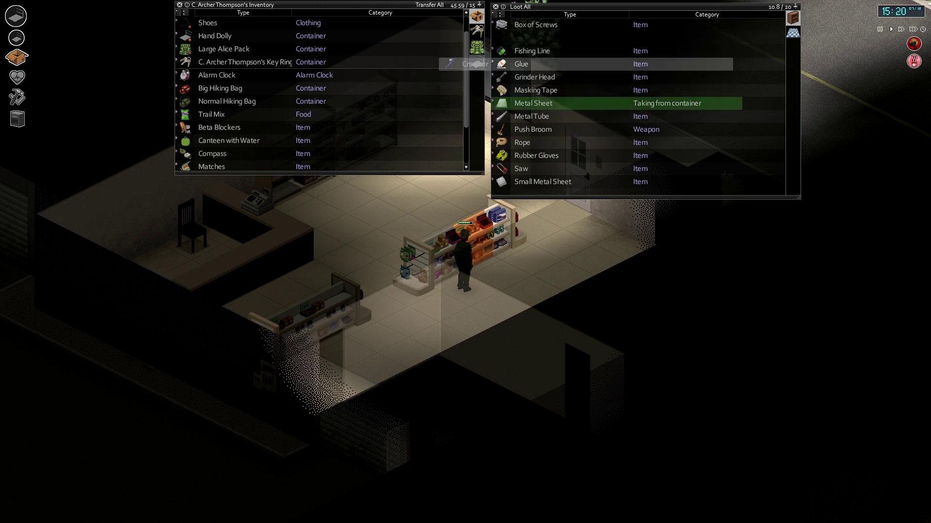
{"action": "left_click_drag", "start_coordinate": [538, 78], "coordinate": [456, 63]}
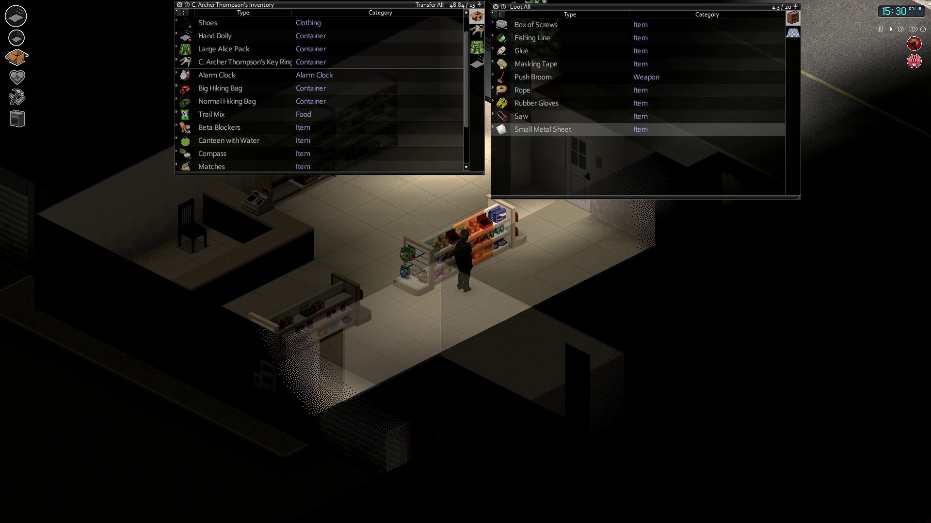
{"action": "left_click_drag", "start_coordinate": [534, 76], "coordinate": [534, 64]}
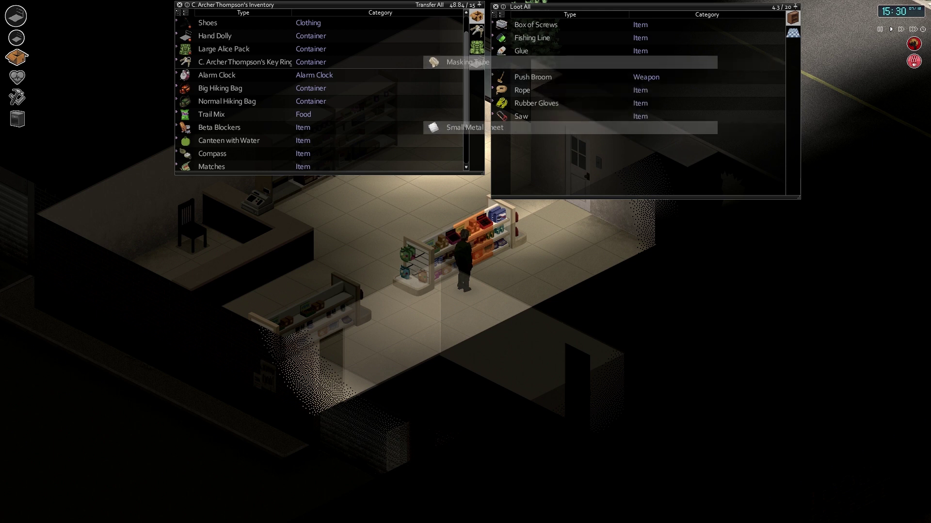
{"action": "left_click_drag", "start_coordinate": [535, 77], "coordinate": [471, 73]}
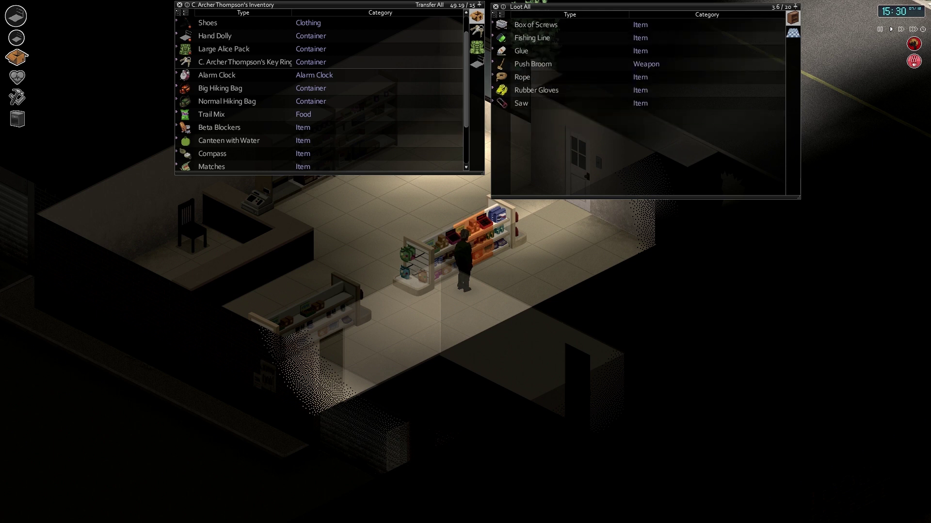
Step: Take Box of Bolts, Metal Sheet, Welding Gas Tank and Wood Glue, leaving the Shop Vac
{"action": "key", "text": "w+d"}
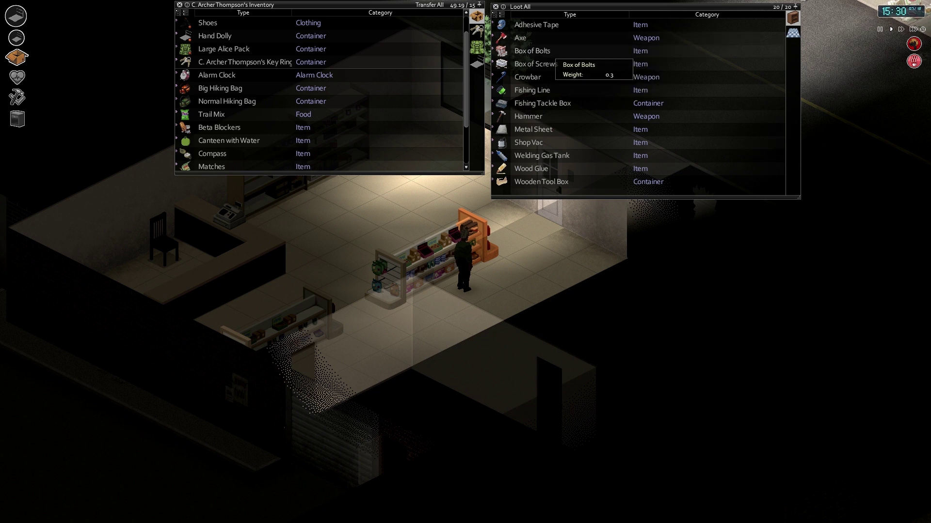
{"action": "left_click_drag", "start_coordinate": [538, 52], "coordinate": [436, 45]}
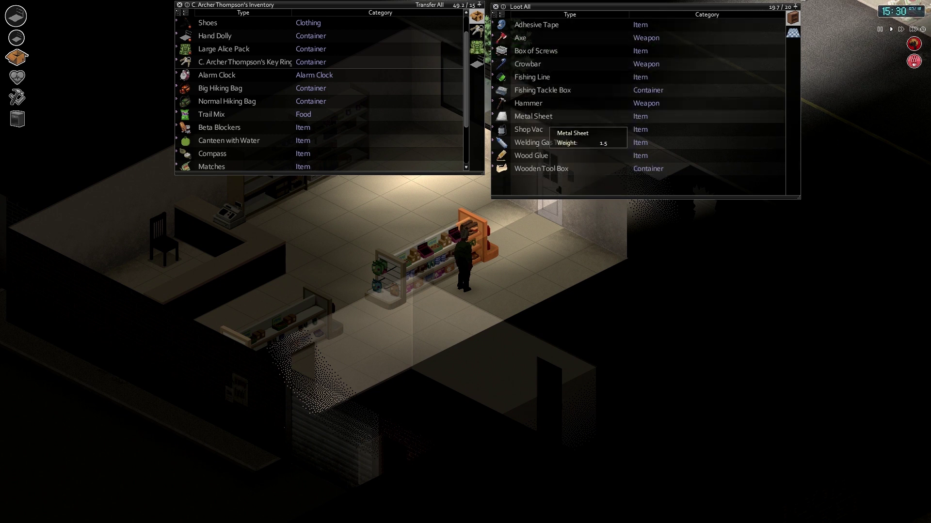
{"action": "left_click_drag", "start_coordinate": [535, 116], "coordinate": [436, 45]}
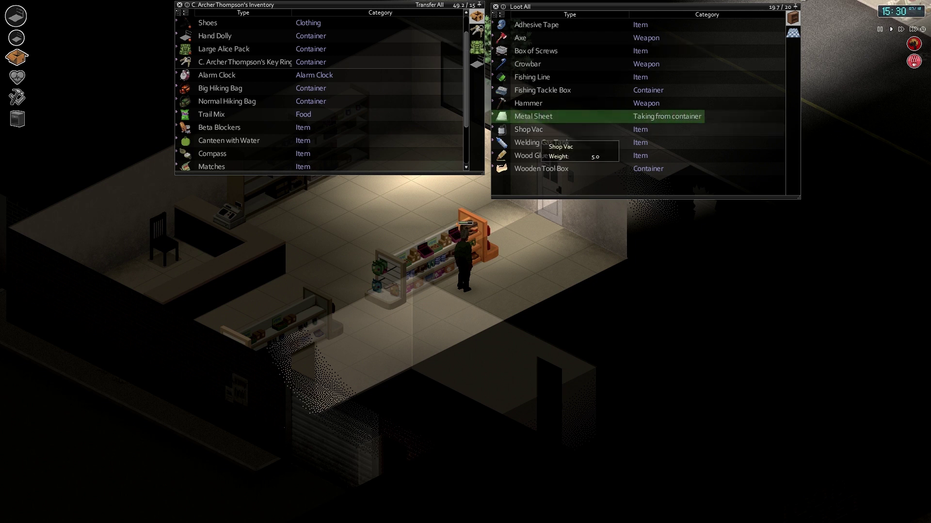
{"action": "right_click", "coordinate": [542, 119]}
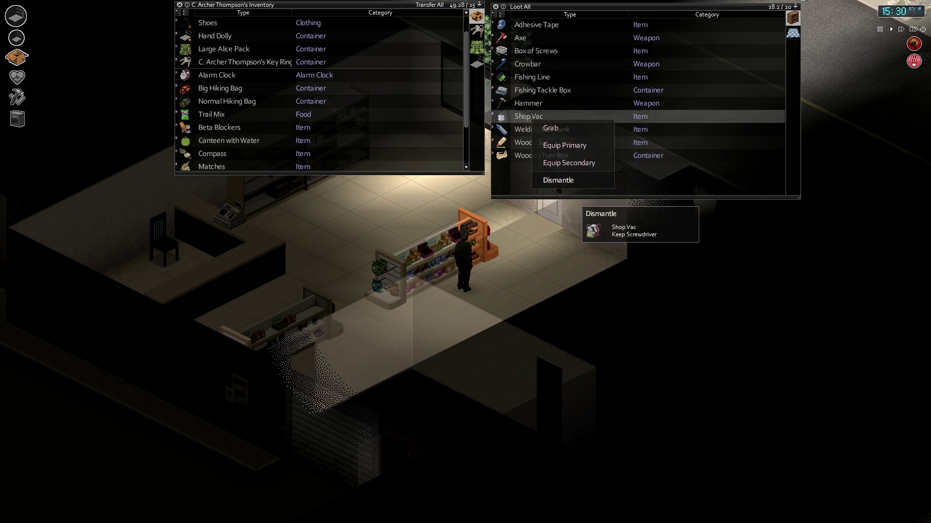
{"action": "left_click", "coordinate": [552, 174]}
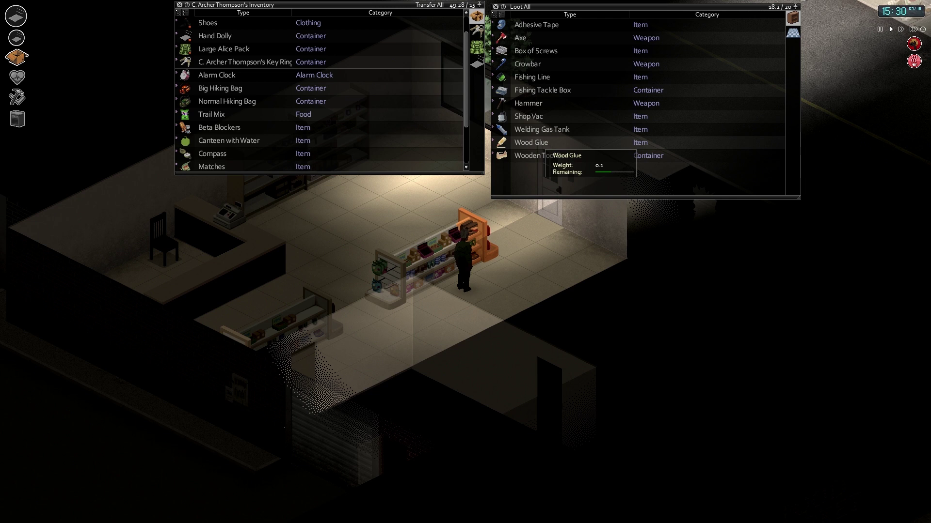
{"action": "left_click_drag", "start_coordinate": [542, 129], "coordinate": [455, 66]}
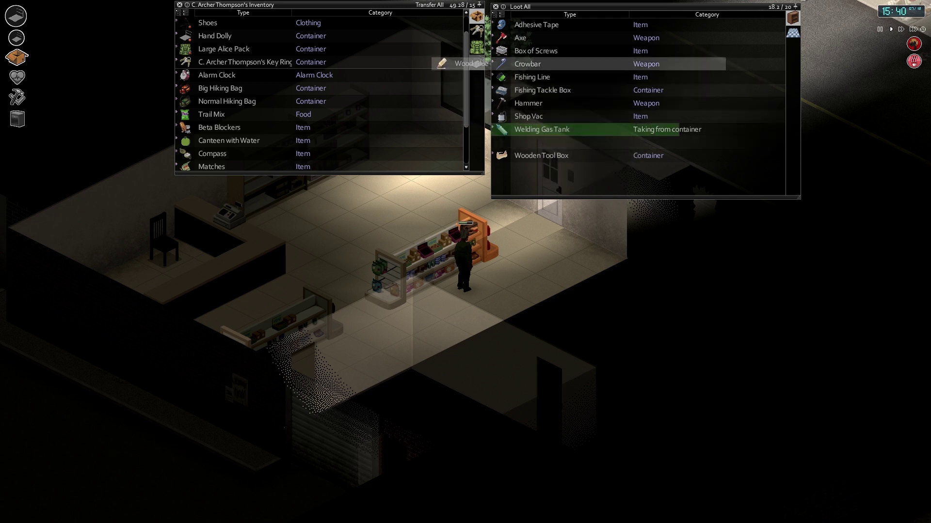
{"action": "left_click_drag", "start_coordinate": [551, 147], "coordinate": [527, 94]}
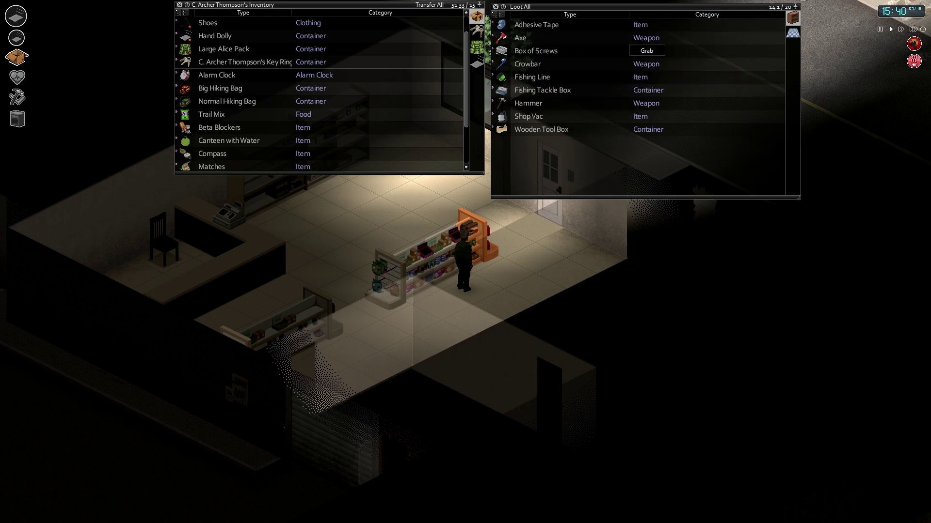
{"action": "scroll", "coordinate": [465, 262], "scroll_direction": "down", "scroll_amount": 2}
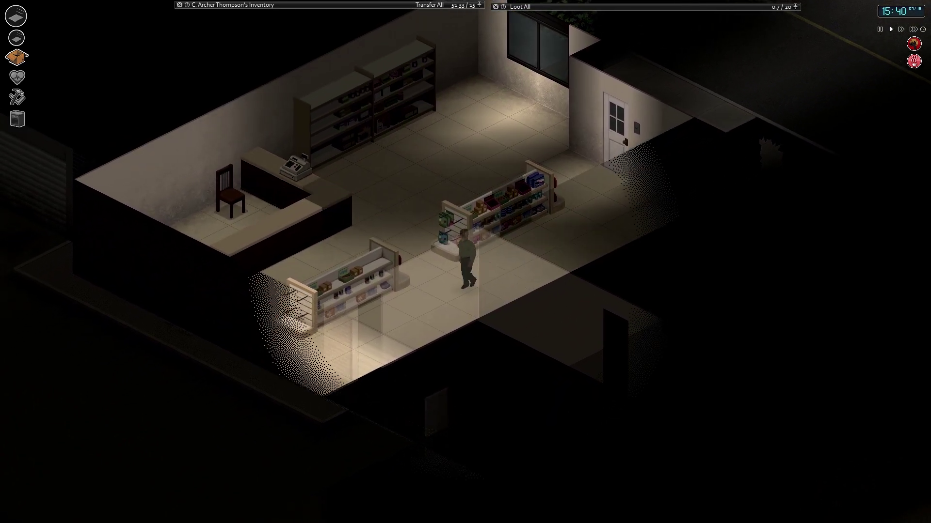
Step: Take the Red Corn from the back room shelf and check the Hand Dolly's contents
{"action": "key", "text": "a"}
{"action": "key", "text": "s"}
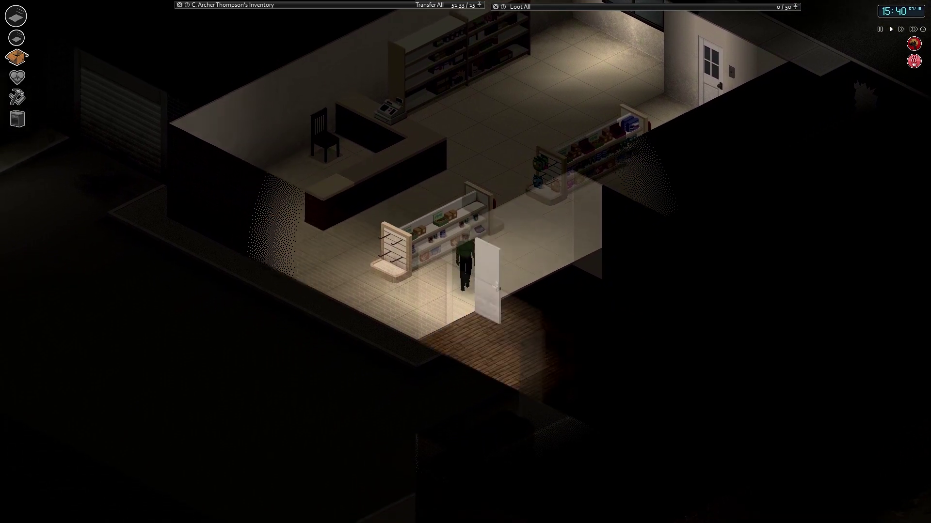
{"action": "key", "text": "a"}
{"action": "key", "text": "s"}
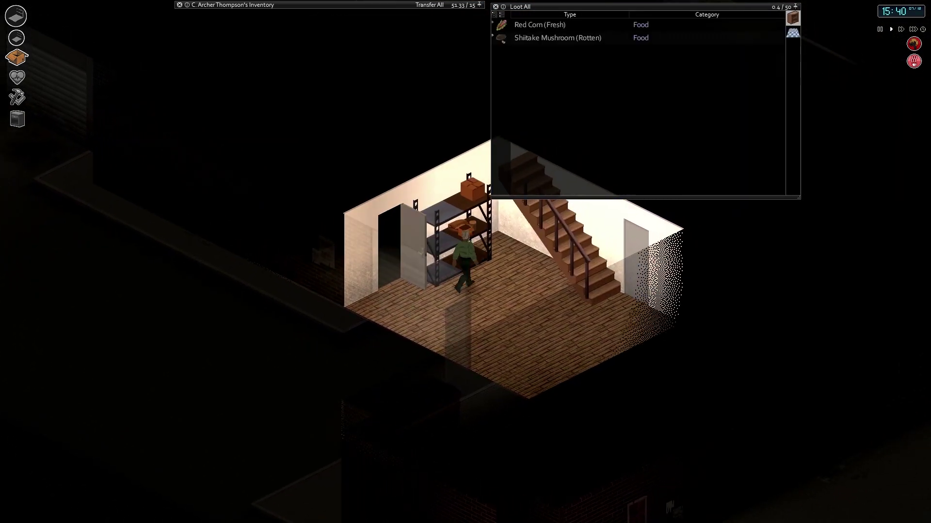
{"action": "left_click_drag", "start_coordinate": [540, 25], "coordinate": [433, 45]}
{"action": "key", "text": "s"}
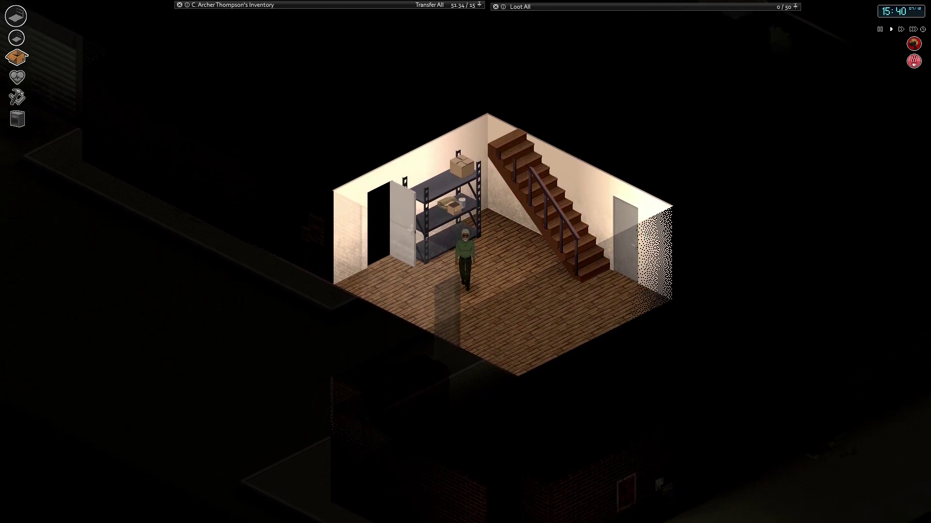
{"action": "left_click", "coordinate": [476, 30]}
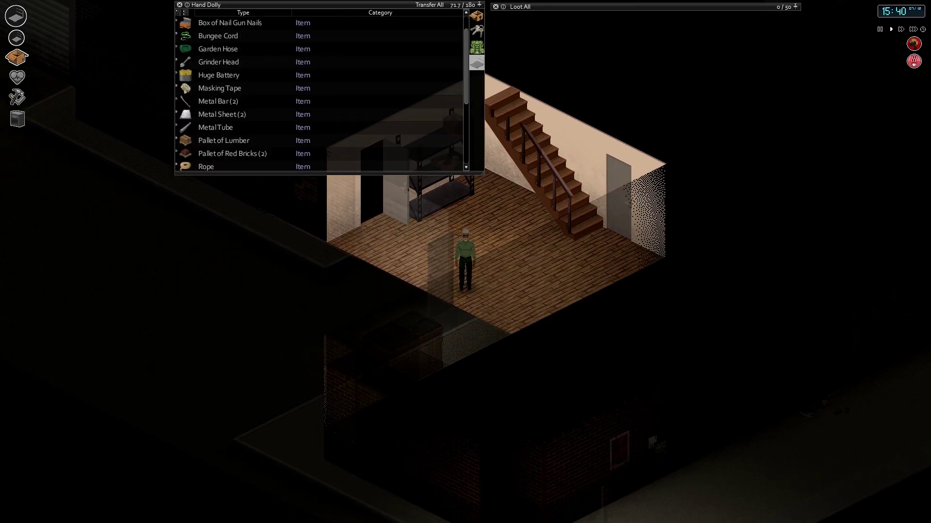
Step: Walk out the back, down the alley and sidewalk to the street intersection
{"action": "key", "text": "s"}
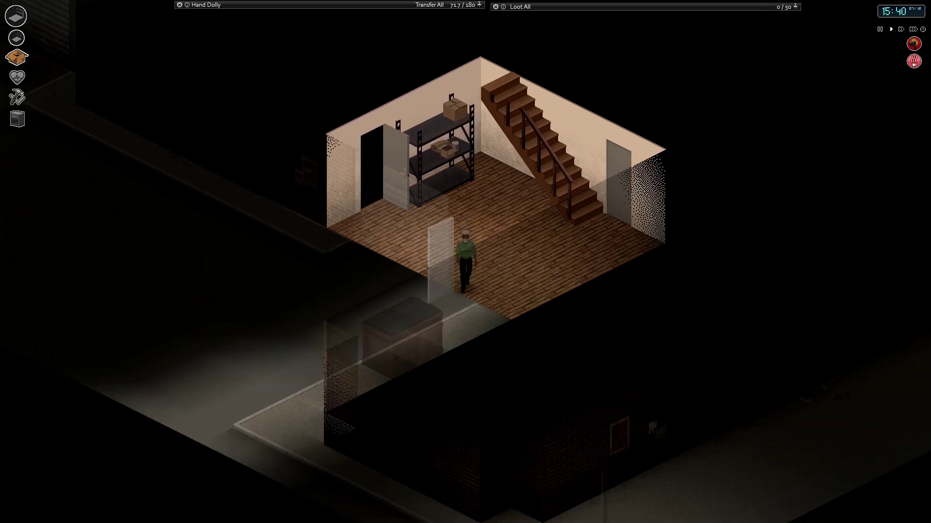
{"action": "key", "text": "s"}
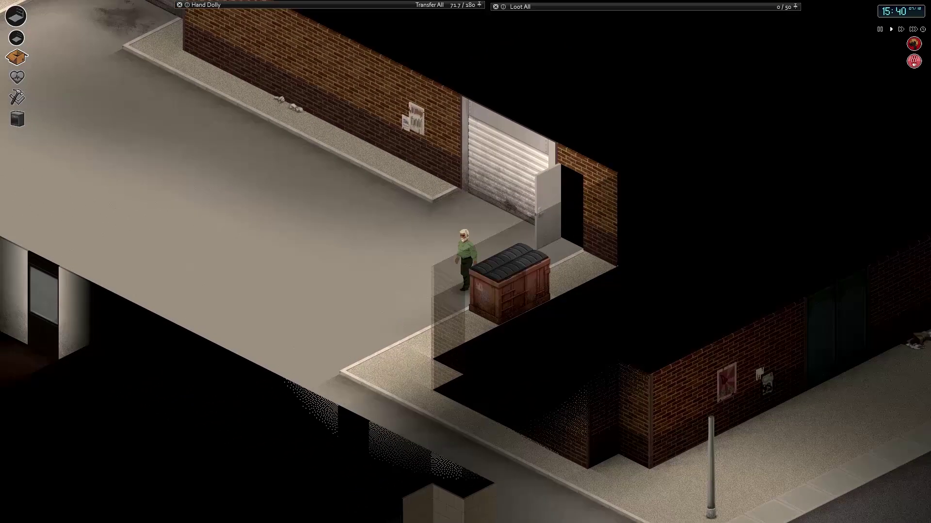
{"action": "key", "text": "s"}
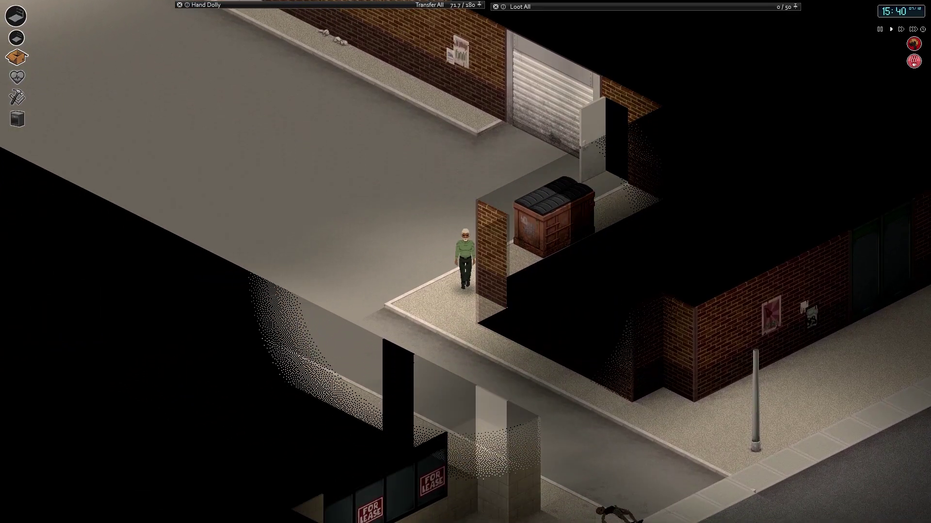
{"action": "key", "text": "s"}
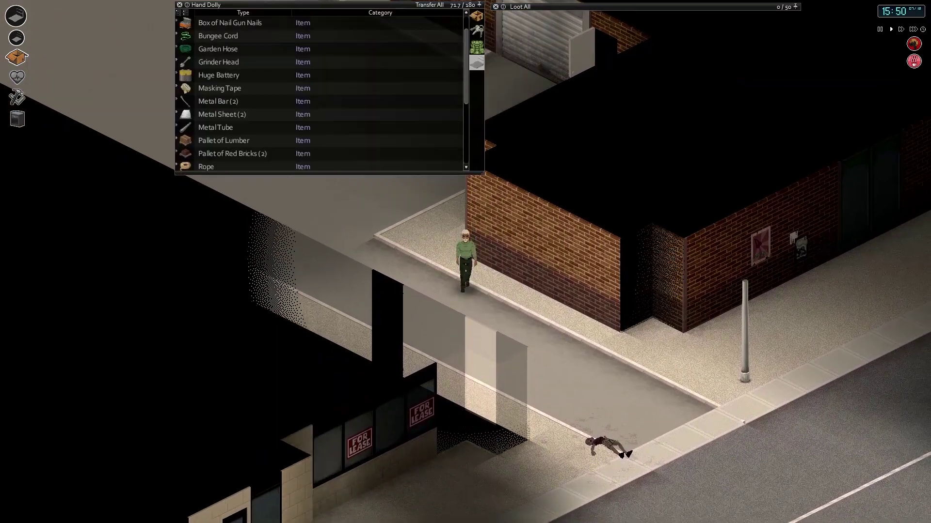
{"action": "scroll", "coordinate": [465, 262], "scroll_direction": "down", "scroll_amount": 3}
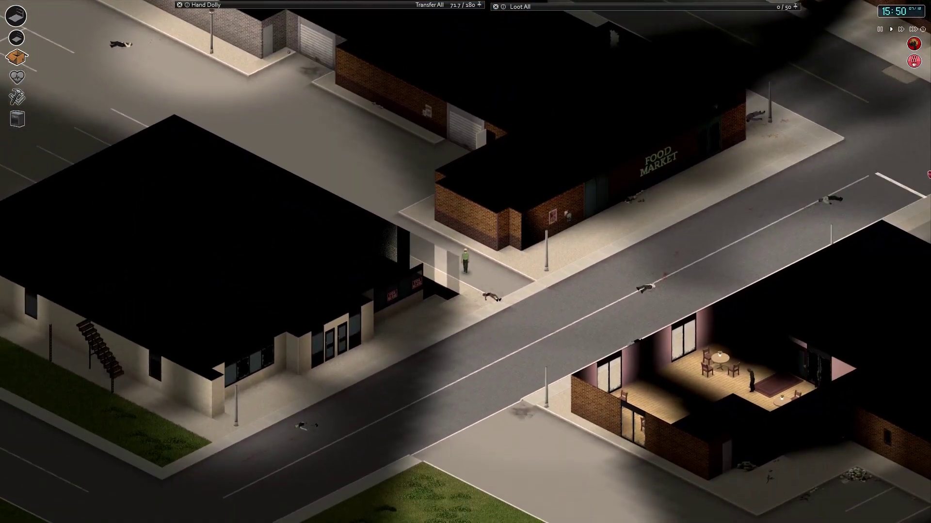
{"action": "key", "text": "s"}
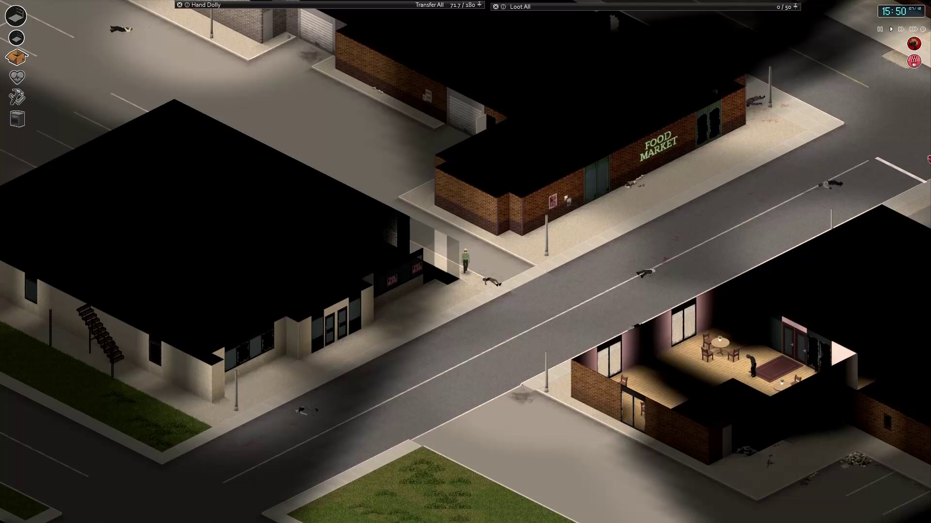
{"action": "key", "text": "s"}
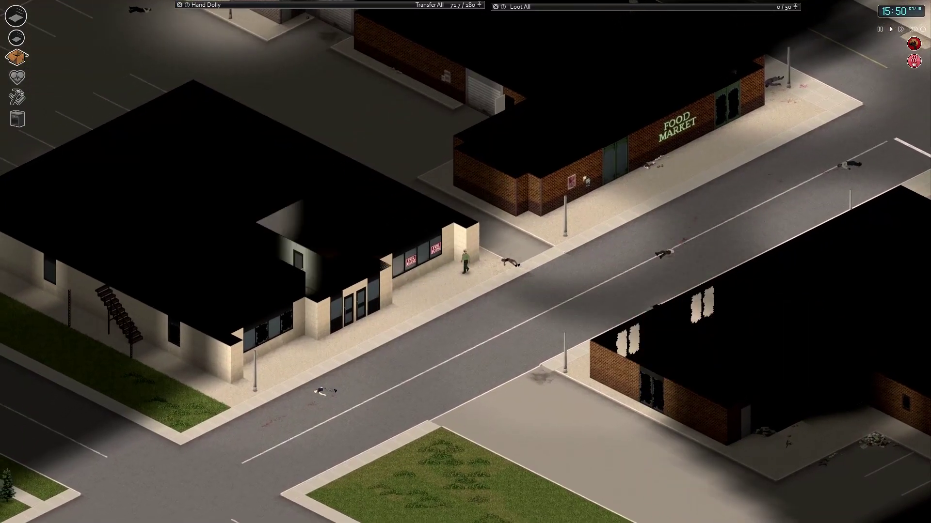
{"action": "key", "text": "s"}
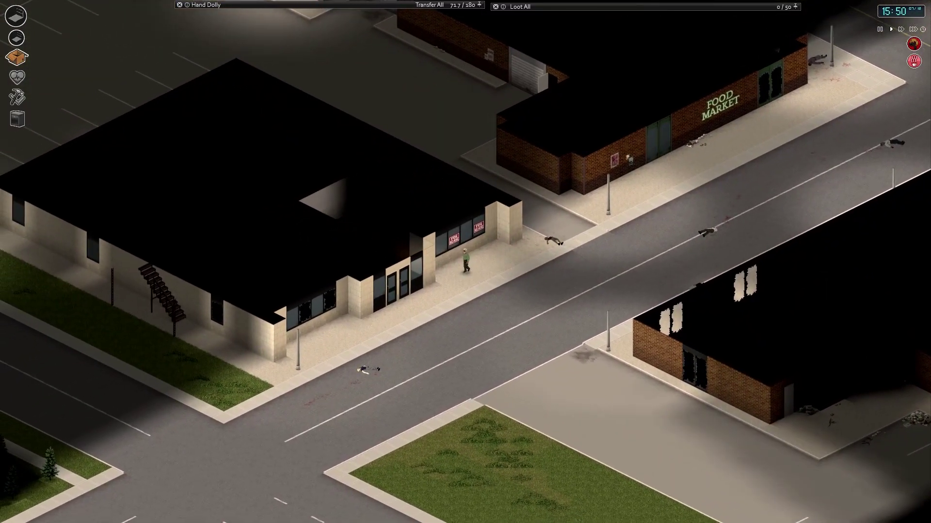
{"action": "key", "text": "s"}
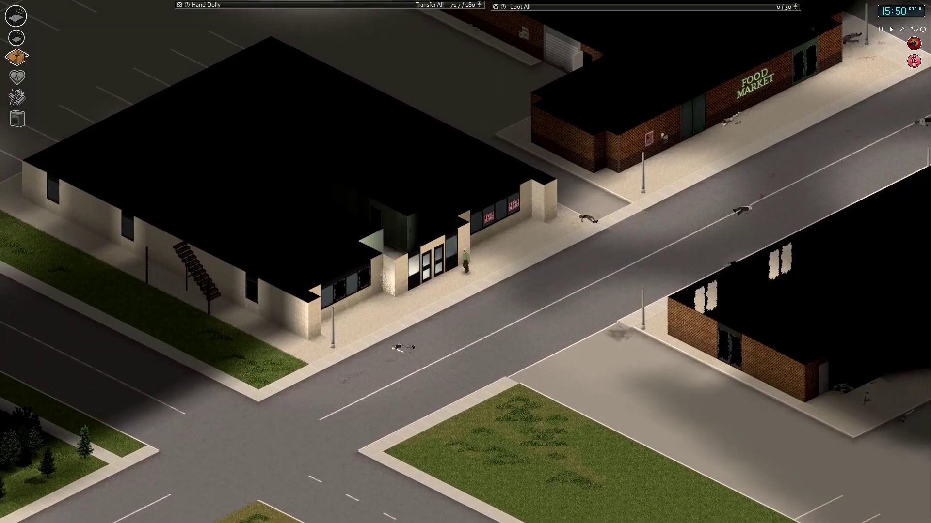
{"action": "key", "text": "s"}
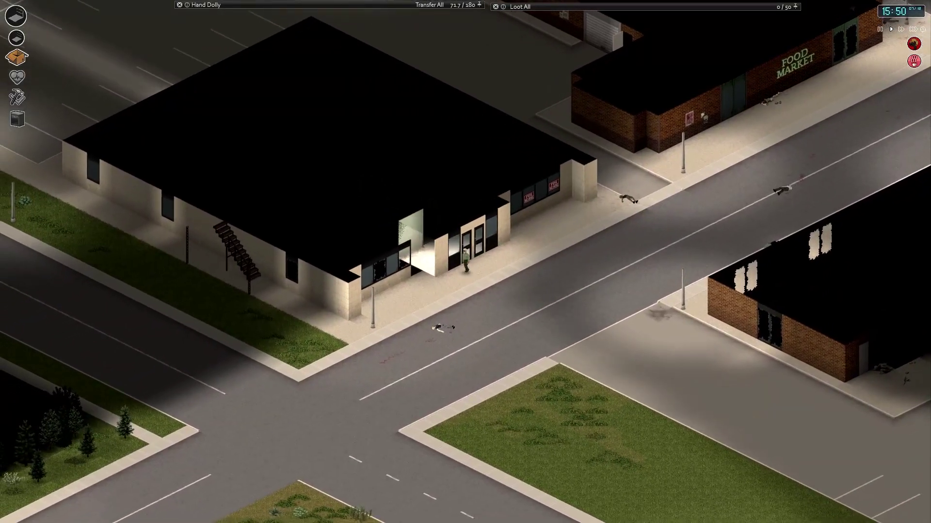
{"action": "key", "text": "s"}
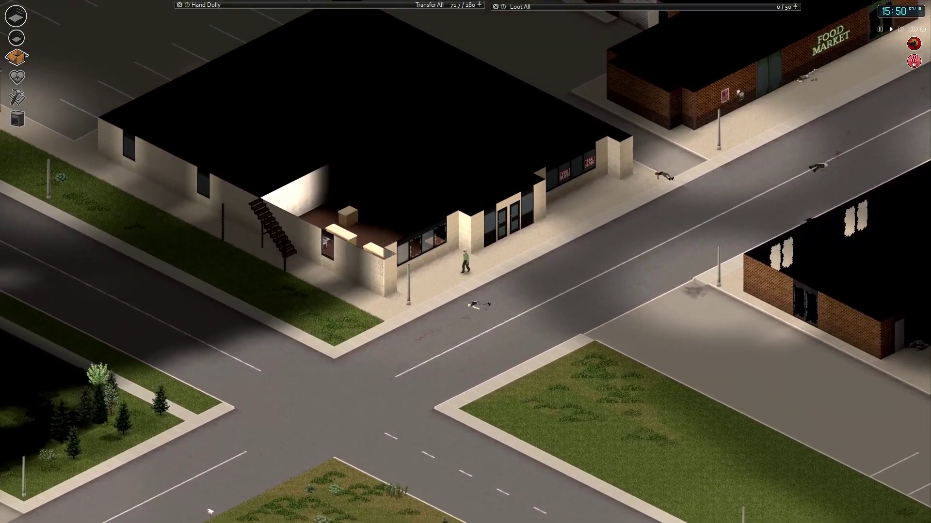
{"action": "key", "text": "s"}
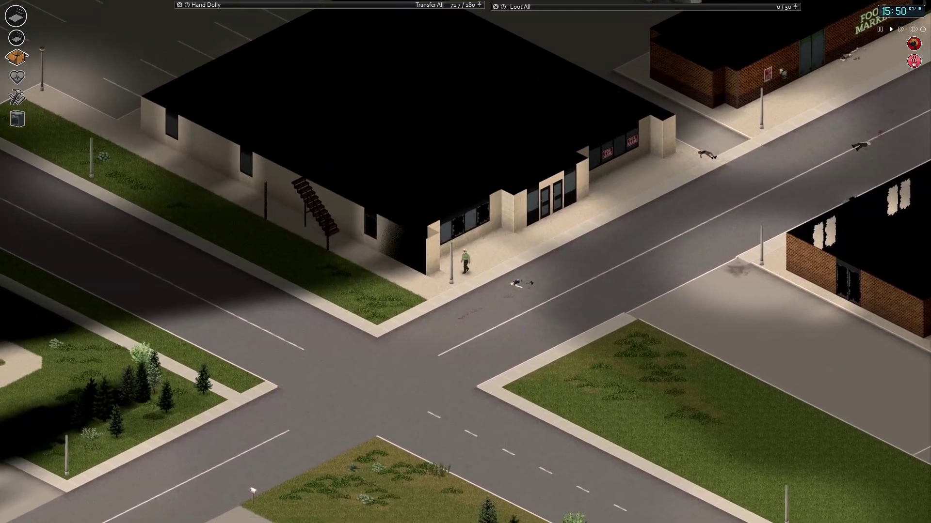
{"action": "key", "text": "s"}
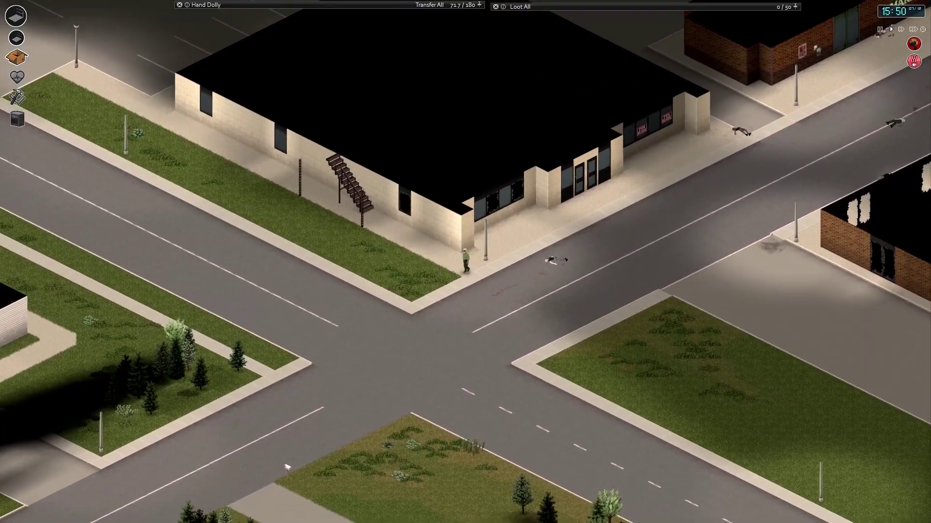
{"action": "key", "text": "s"}
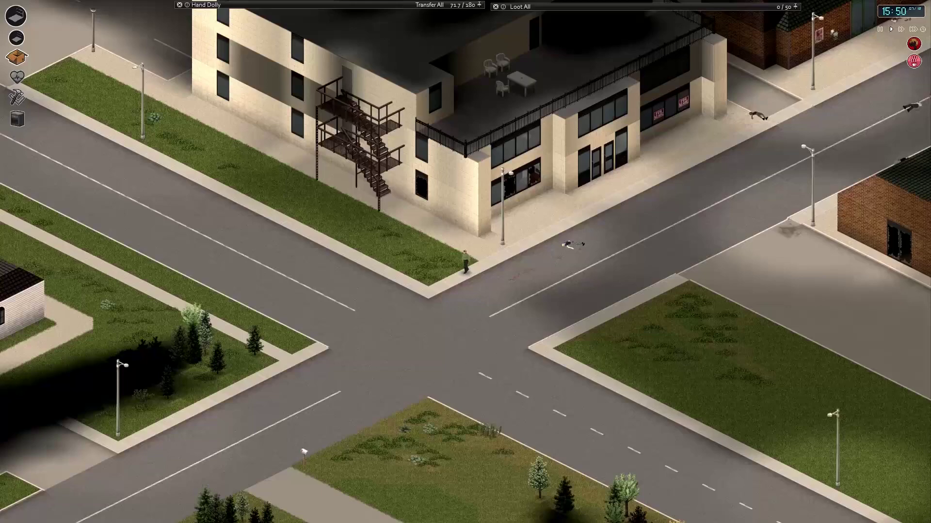
{"action": "key", "text": "s"}
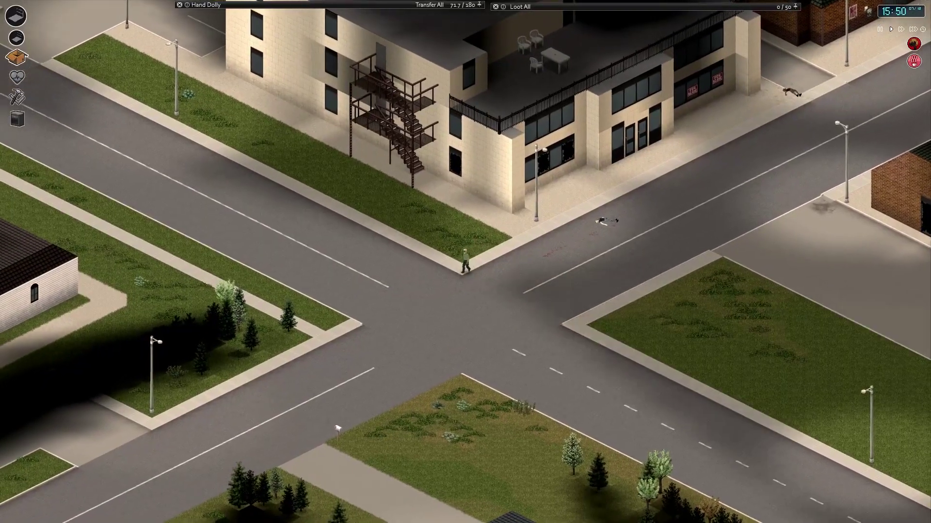
{"action": "key", "text": "Tab"}
{"action": "key", "text": "s"}
{"action": "key", "text": "Tab"}
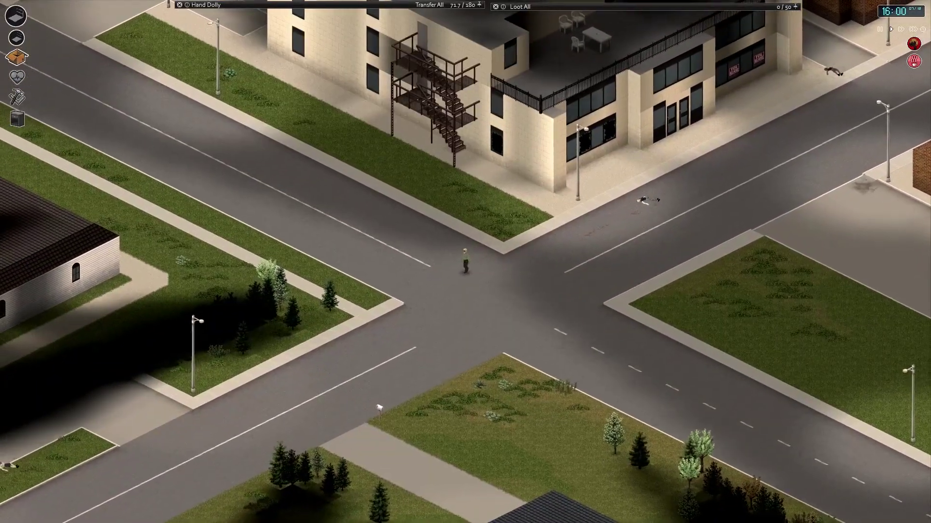
{"action": "key", "text": "s"}
Step: Bring up the crafting recipes with B while still walking
{"action": "key", "text": "b"}
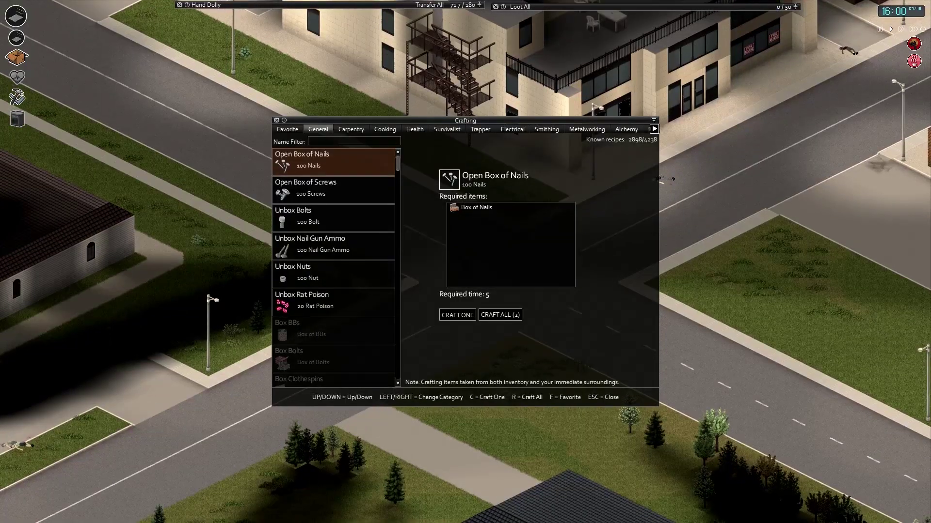
{"action": "key", "text": "s"}
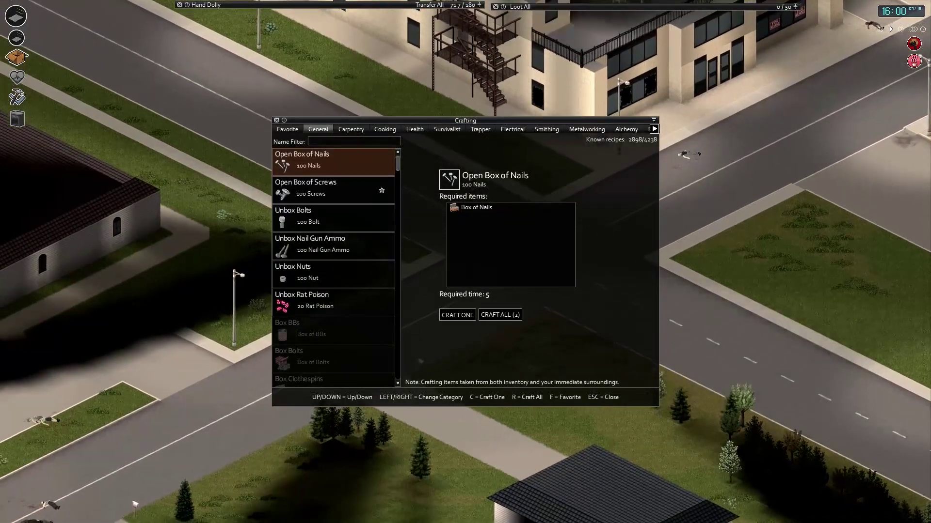
{"action": "key", "text": "s"}
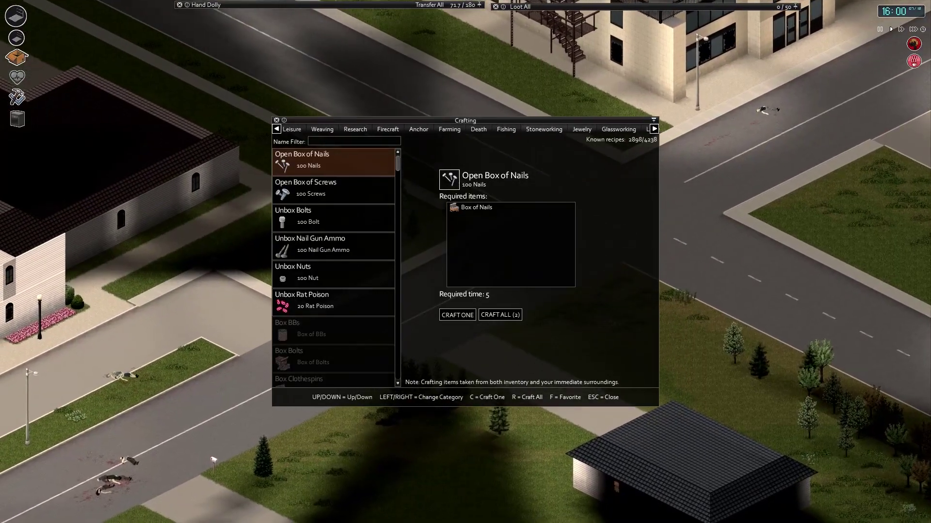
Step: Cycle right through the Masonry, Pottery, Terrain and Trade recipe categories
{"action": "key", "text": "Right"}
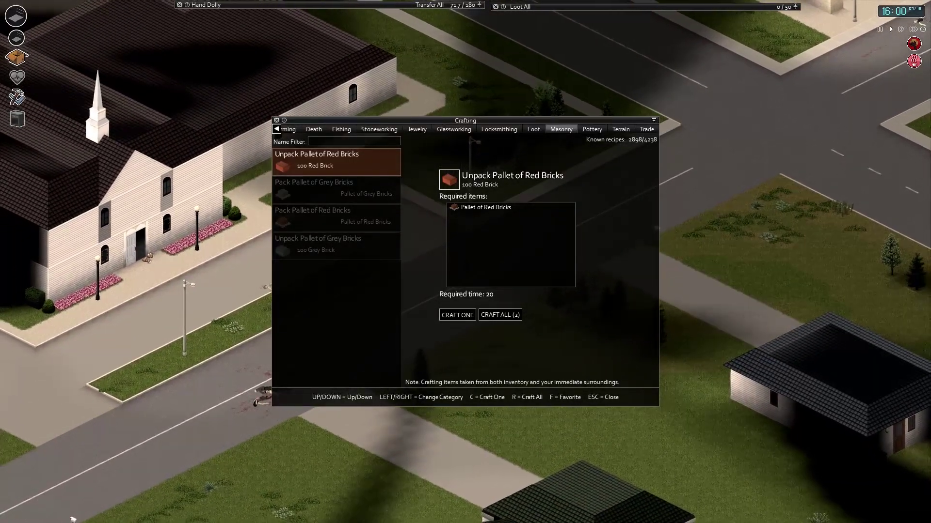
{"action": "key", "text": "Right"}
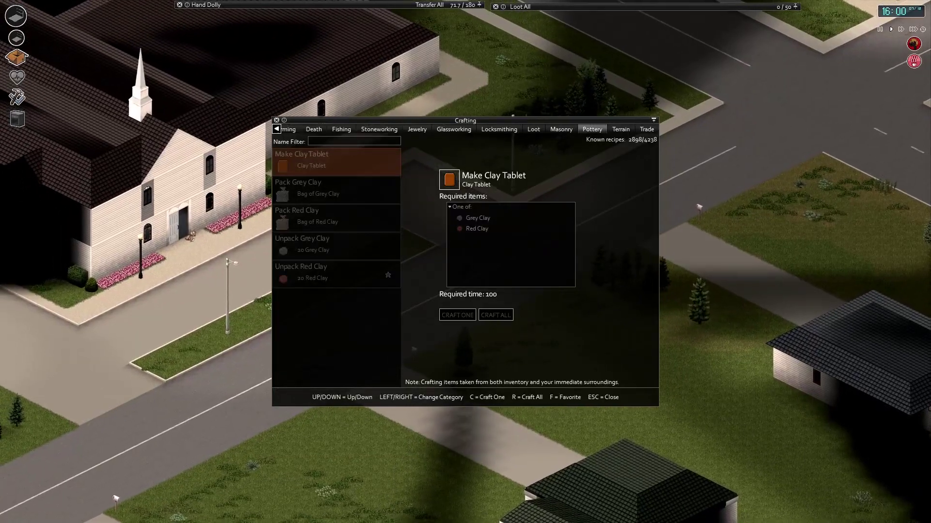
{"action": "key", "text": "Right"}
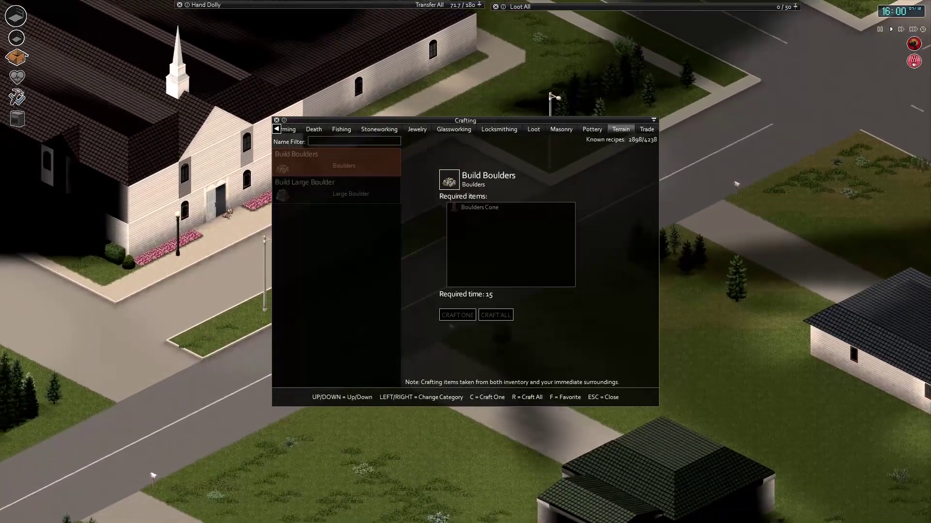
{"action": "key", "text": "Right"}
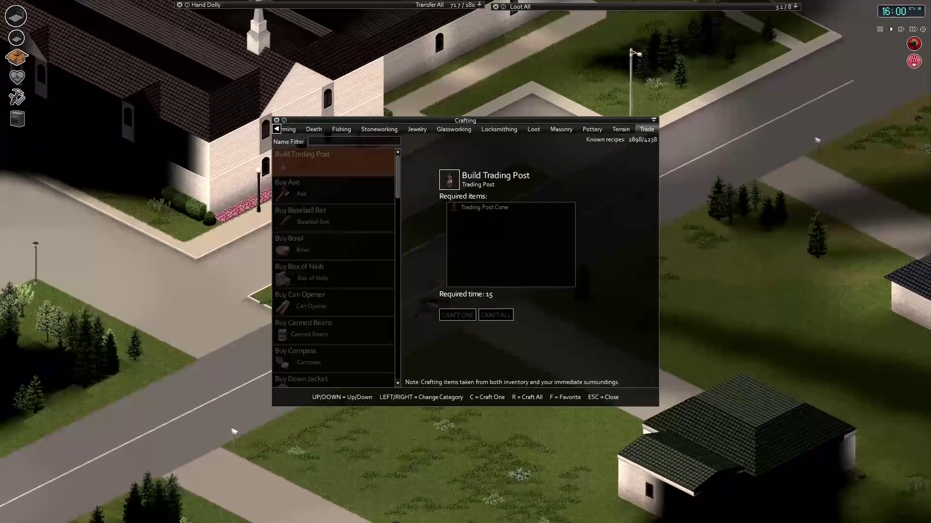
Step: Cycle left through Locksmithing, Glassworking, Stoneworking and Death to the Farming recipes
{"action": "key", "text": "Left"}
{"action": "key", "text": "Left"}
{"action": "key", "text": "Left"}
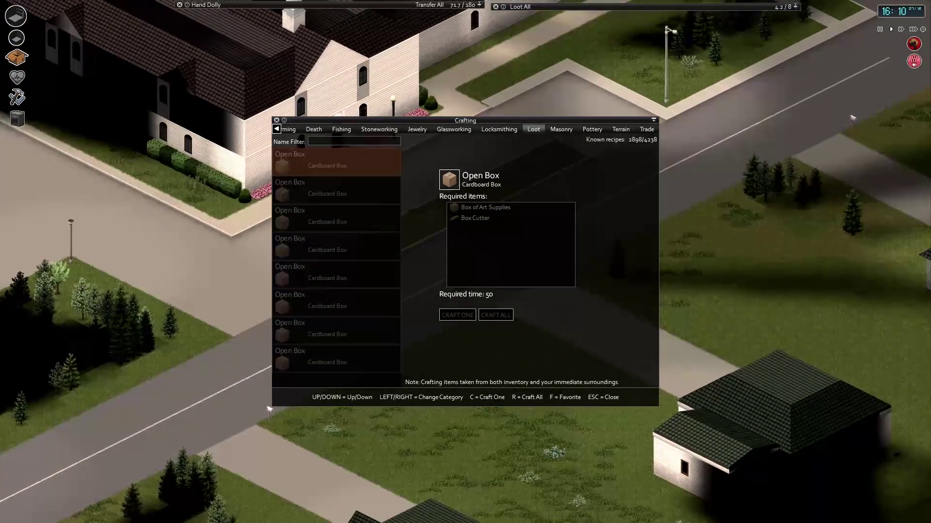
{"action": "key", "text": "Left"}
{"action": "key", "text": "Left"}
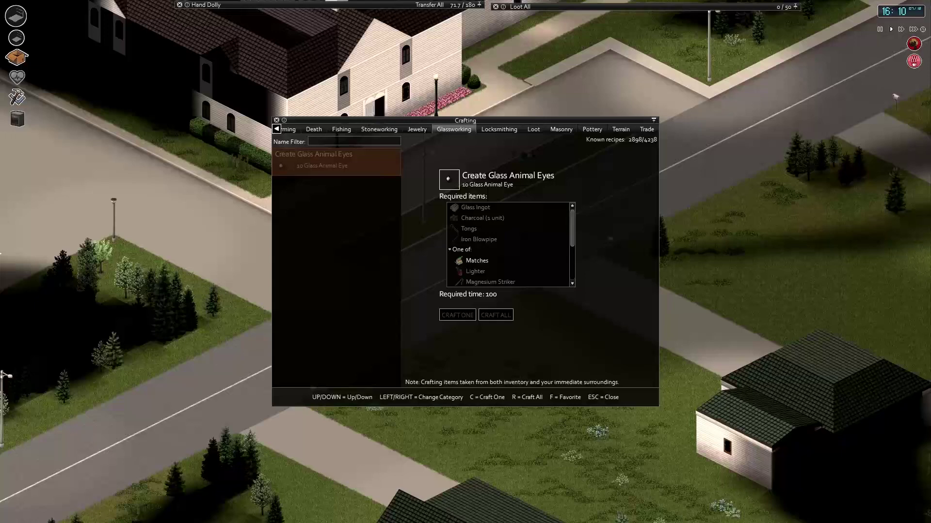
{"action": "key", "text": "Left"}
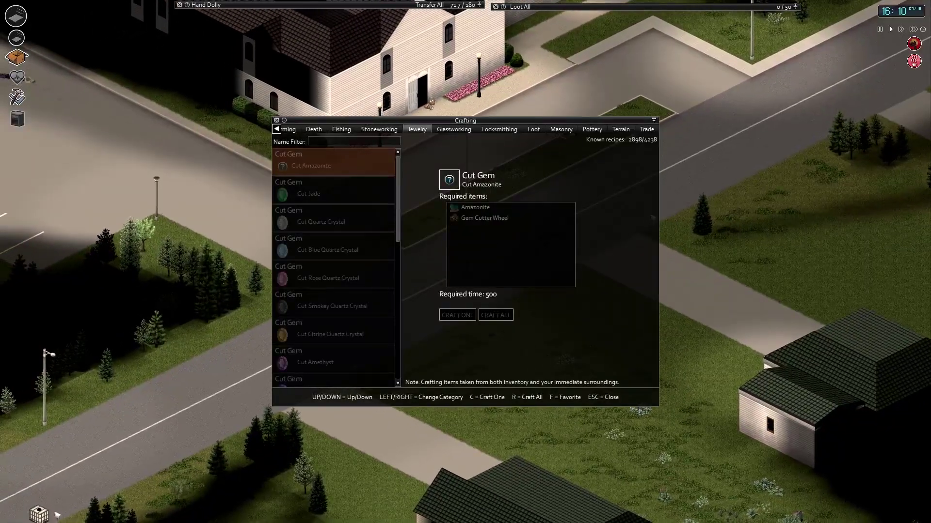
{"action": "key", "text": "Left"}
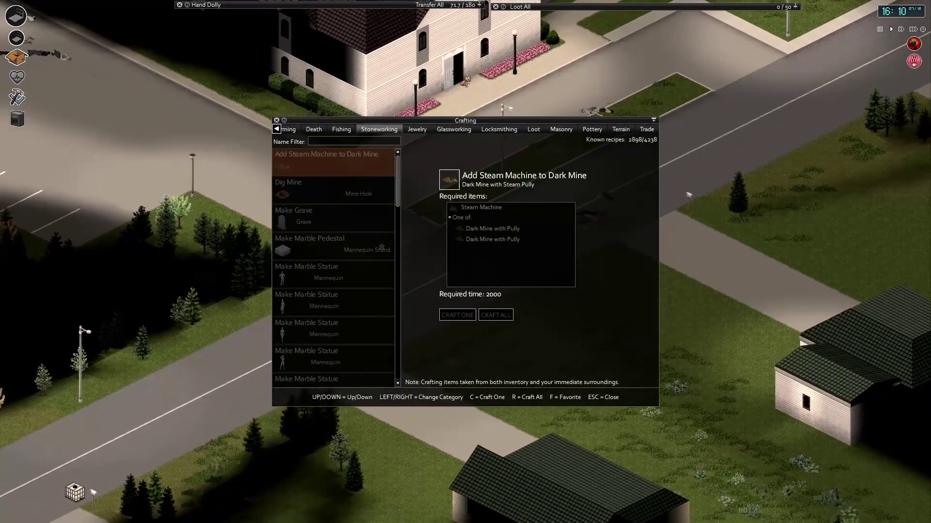
{"action": "scroll", "coordinate": [335, 270], "scroll_direction": "down", "scroll_amount": 3}
{"action": "scroll", "coordinate": [335, 269], "scroll_direction": "down", "scroll_amount": 2}
{"action": "scroll", "coordinate": [334, 244], "scroll_direction": "down", "scroll_amount": 3}
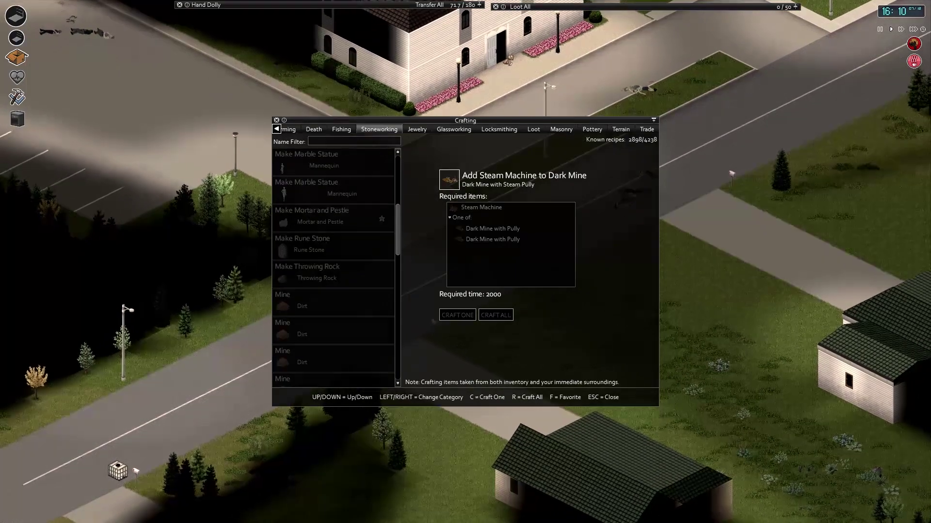
{"action": "scroll", "coordinate": [334, 244], "scroll_direction": "down", "scroll_amount": 3}
{"action": "scroll", "coordinate": [335, 269], "scroll_direction": "down", "scroll_amount": 3}
{"action": "scroll", "coordinate": [334, 269], "scroll_direction": "down", "scroll_amount": 3}
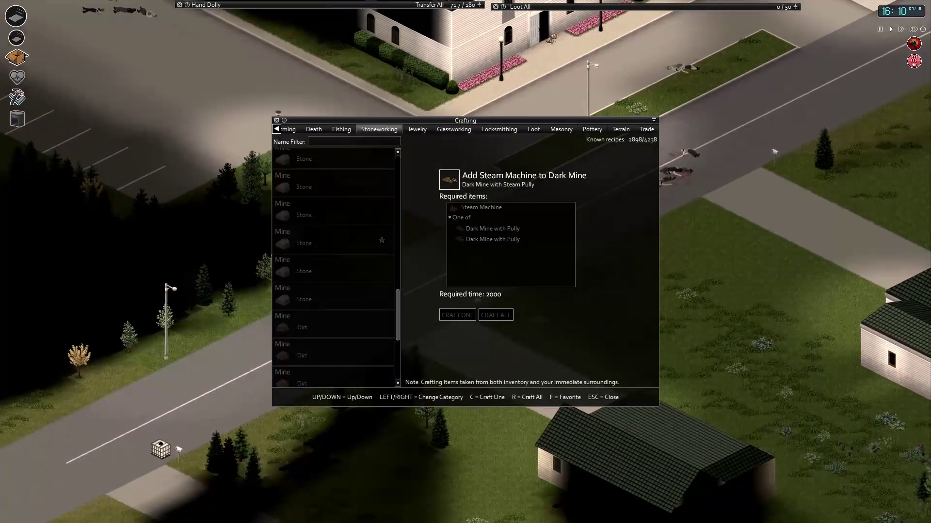
{"action": "scroll", "coordinate": [335, 269], "scroll_direction": "down", "scroll_amount": 2}
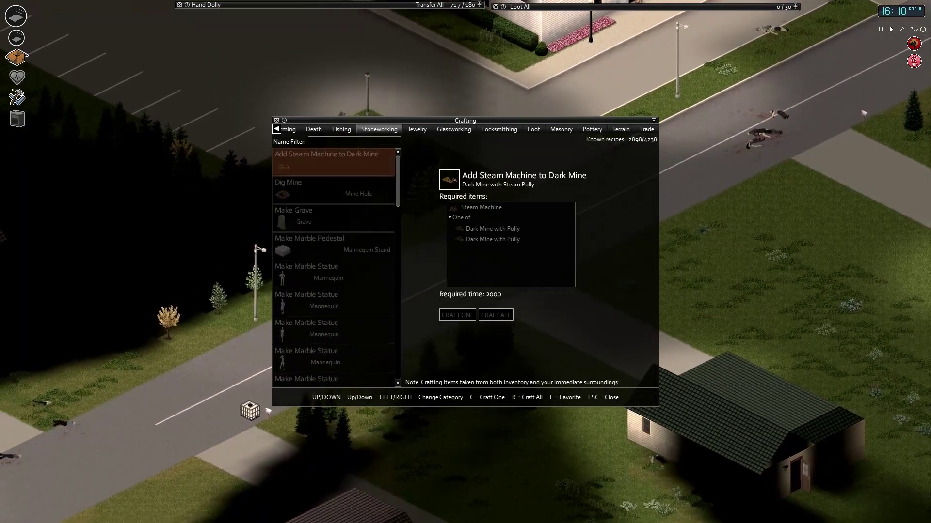
{"action": "key", "text": "Left"}
{"action": "key", "text": "Left"}
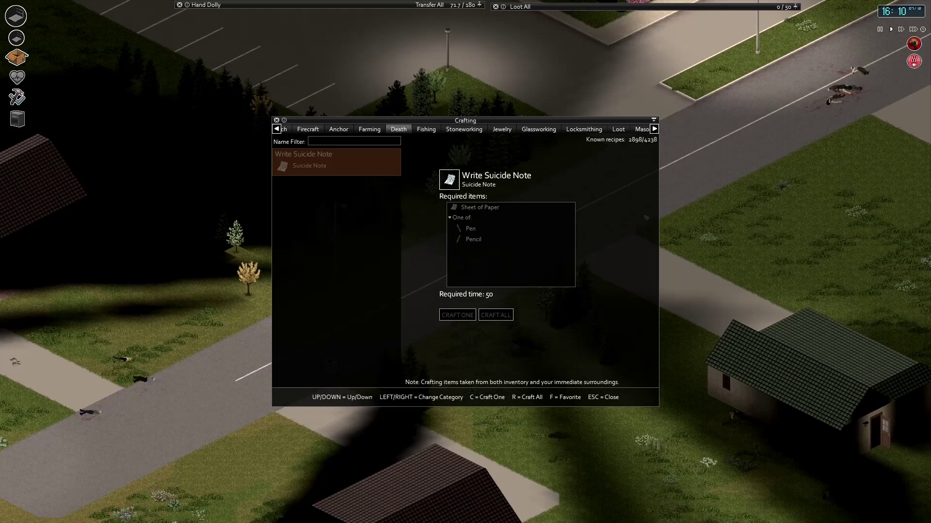
{"action": "key", "text": "Left"}
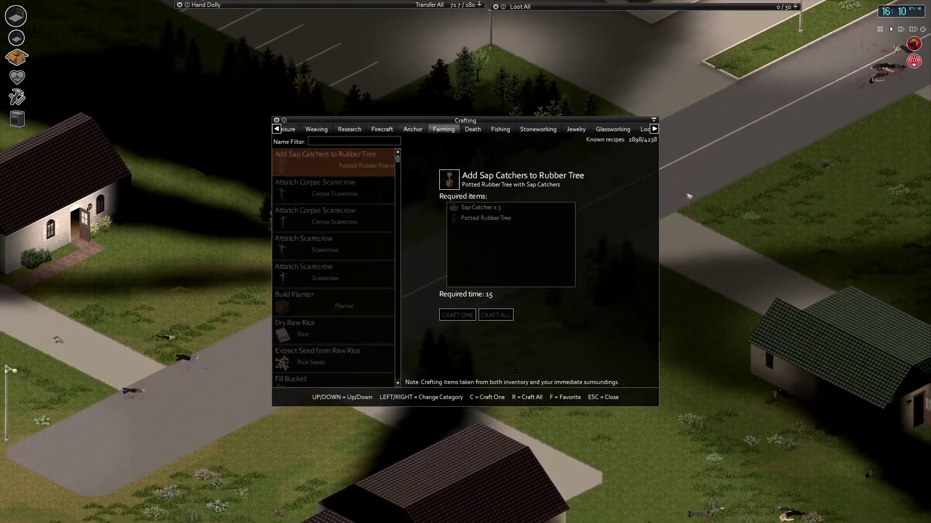
Step: Review the Anchor recipes (Oil Press, Tar Kiln, Smoker, Water Pump) and move on to Firecraft
{"action": "key", "text": "Left"}
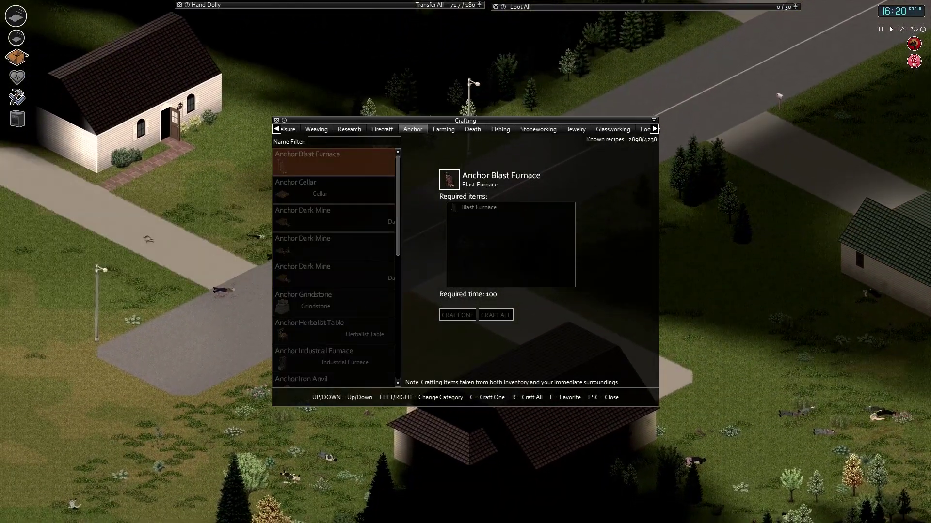
{"action": "scroll", "coordinate": [335, 269], "scroll_direction": "down", "scroll_amount": 3}
{"action": "scroll", "coordinate": [335, 269], "scroll_direction": "down", "scroll_amount": 2}
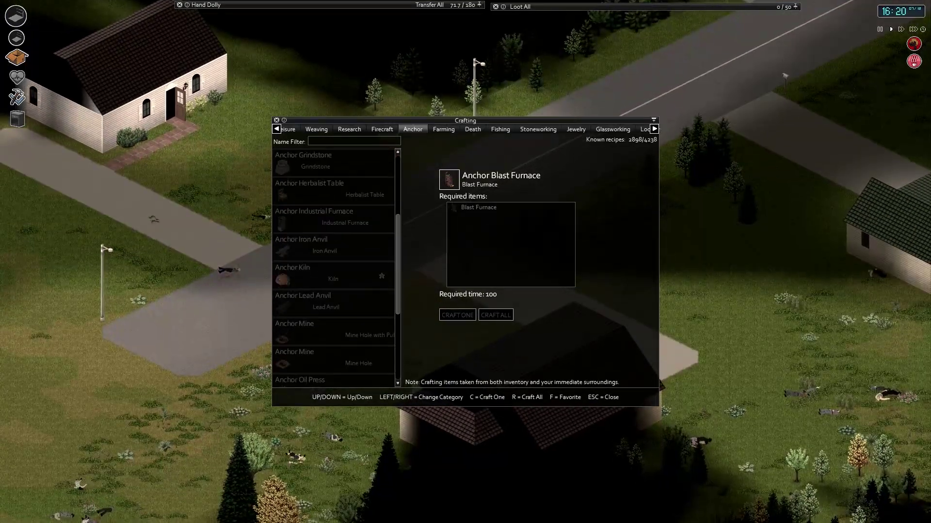
{"action": "scroll", "coordinate": [335, 269], "scroll_direction": "down", "scroll_amount": 4}
{"action": "left_click", "coordinate": [320, 272]}
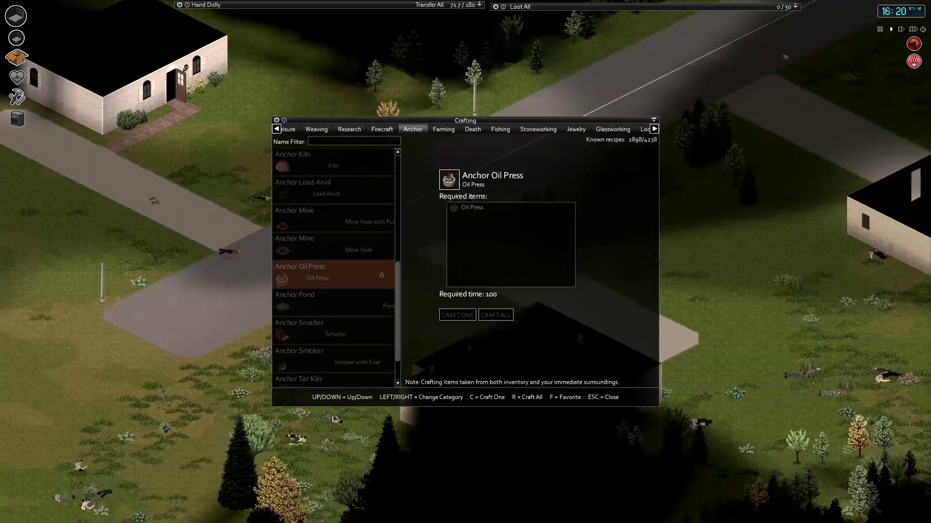
{"action": "scroll", "coordinate": [335, 269], "scroll_direction": "down", "scroll_amount": 2}
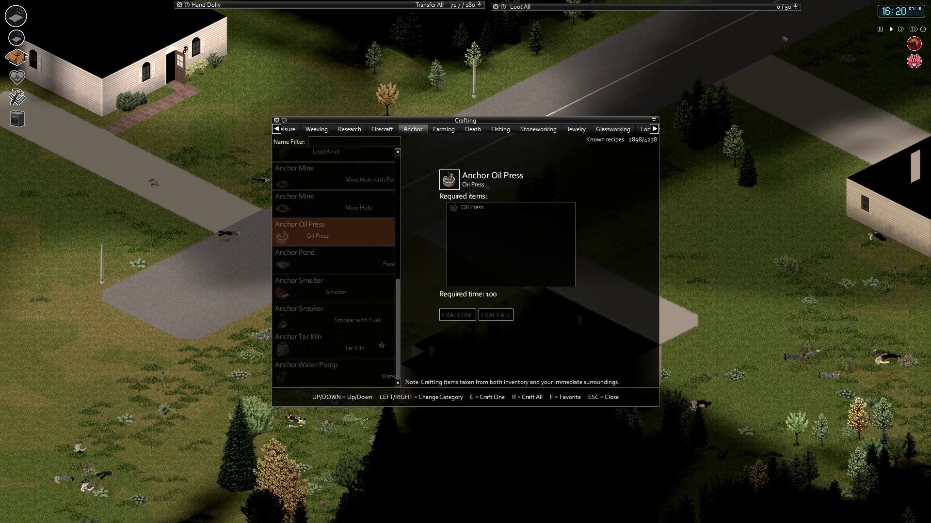
{"action": "left_click", "coordinate": [381, 346]}
{"action": "left_click", "coordinate": [381, 318]}
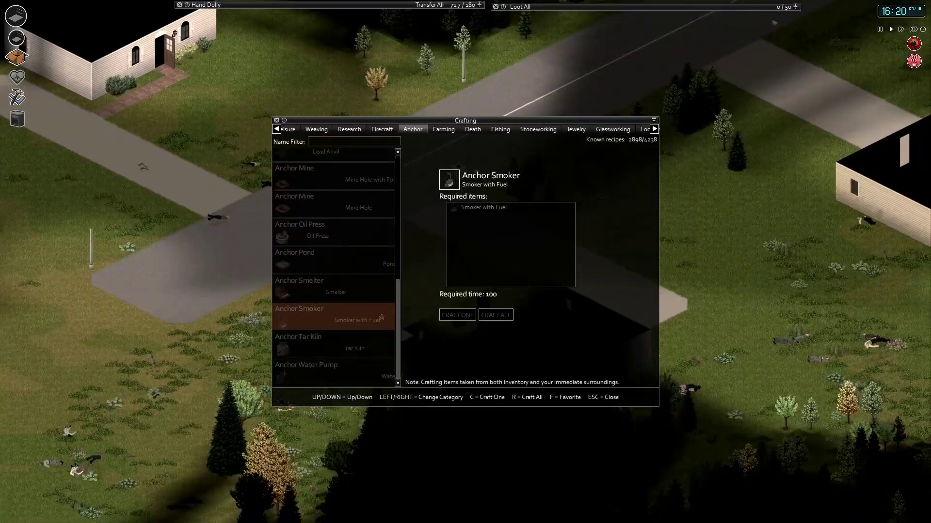
{"action": "key", "text": "Down"}
{"action": "key", "text": "Down"}
{"action": "key", "text": "Left"}
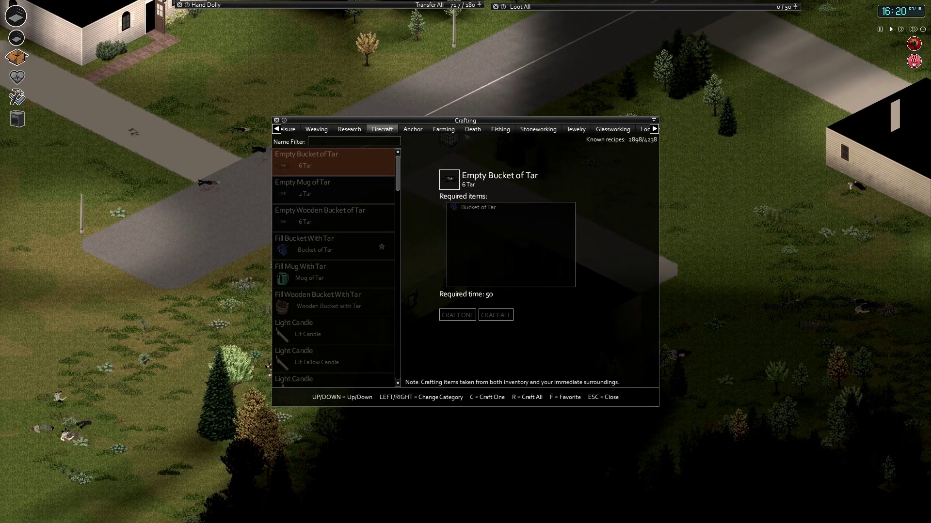
Step: Check the Research recipes (Bunch of Mushrooms, Carbon Nanofibers) and move on to Weaving
{"action": "key", "text": "Left"}
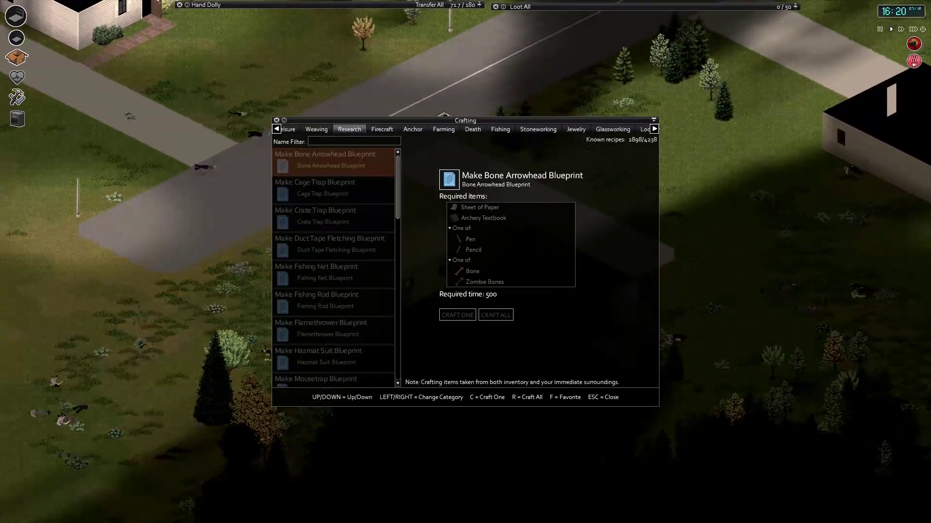
{"action": "scroll", "coordinate": [342, 218], "scroll_direction": "down", "scroll_amount": 3}
{"action": "scroll", "coordinate": [341, 218], "scroll_direction": "down", "scroll_amount": 3}
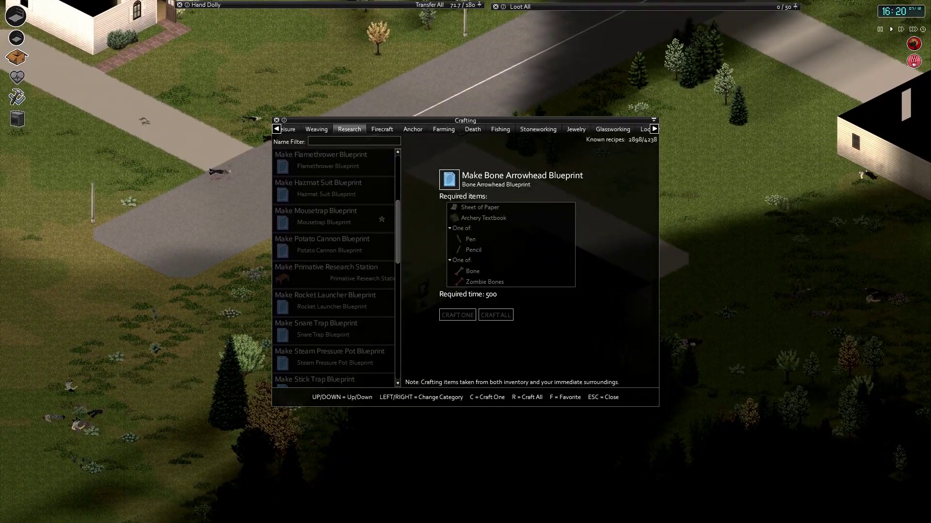
{"action": "scroll", "coordinate": [334, 269], "scroll_direction": "down", "scroll_amount": 3}
{"action": "scroll", "coordinate": [335, 270], "scroll_direction": "down", "scroll_amount": 3}
{"action": "scroll", "coordinate": [334, 269], "scroll_direction": "down", "scroll_amount": 3}
{"action": "scroll", "coordinate": [335, 269], "scroll_direction": "down", "scroll_amount": 3}
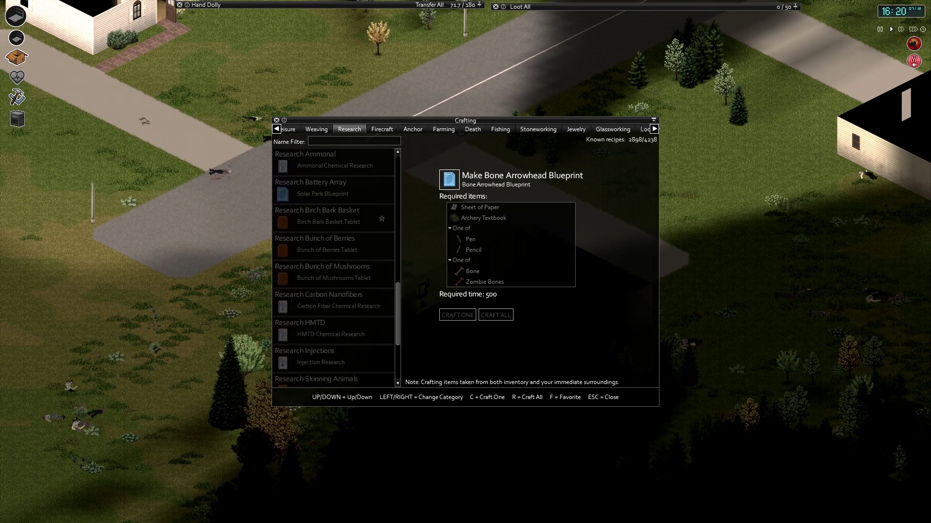
{"action": "scroll", "coordinate": [333, 268], "scroll_direction": "down", "scroll_amount": 3}
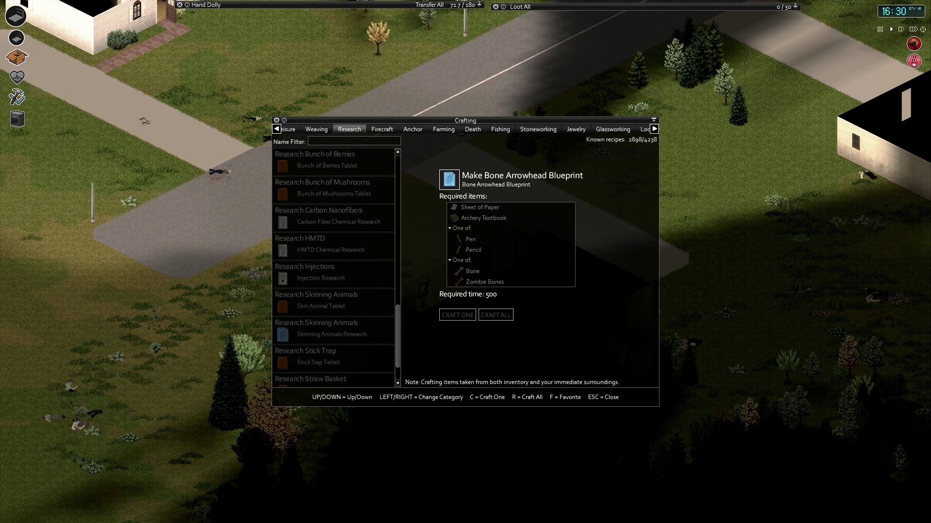
{"action": "left_click", "coordinate": [335, 187]}
{"action": "left_click", "coordinate": [335, 216]}
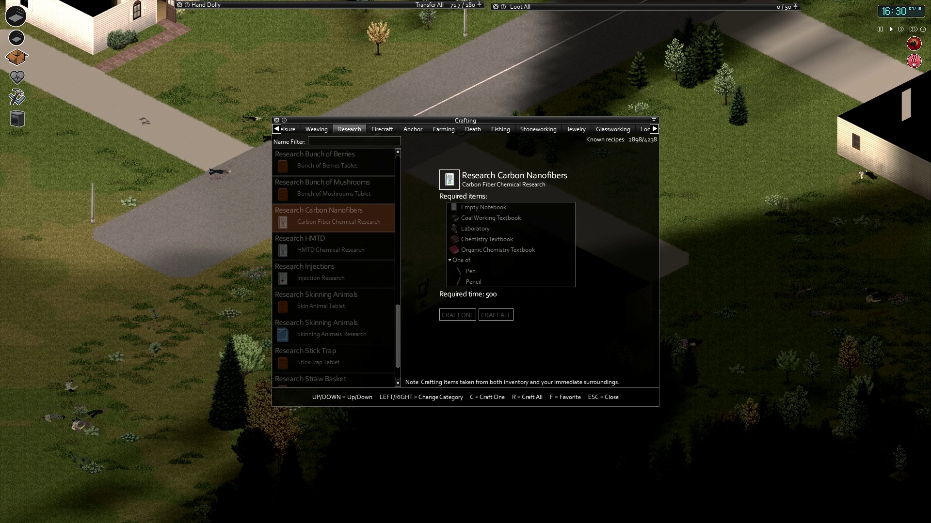
{"action": "key", "text": "Left"}
{"action": "scroll", "coordinate": [334, 268], "scroll_direction": "down", "scroll_amount": 2}
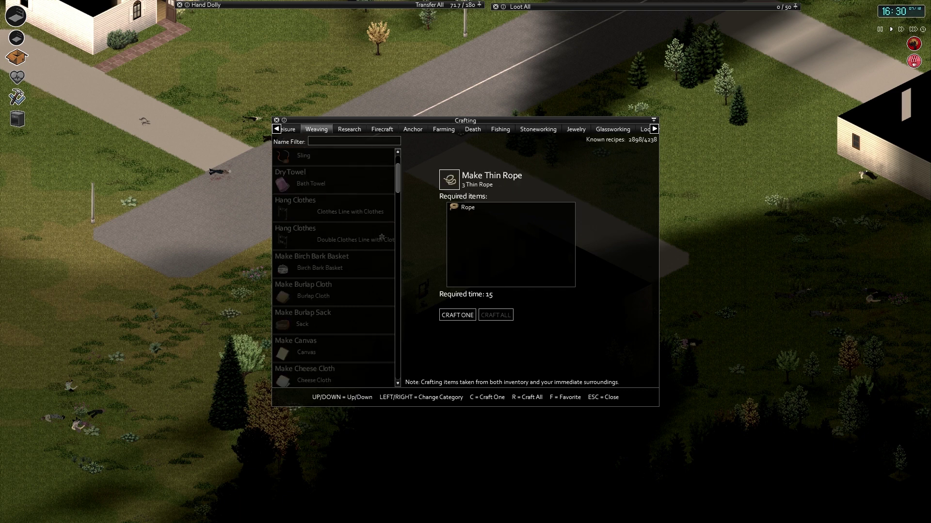
{"action": "scroll", "coordinate": [335, 269], "scroll_direction": "down", "scroll_amount": 3}
Step: Browse Leisure, Armor, Ranching and Engineer recipes, viewing Attach Drill Head for the Mining Drill
{"action": "key", "text": "Left"}
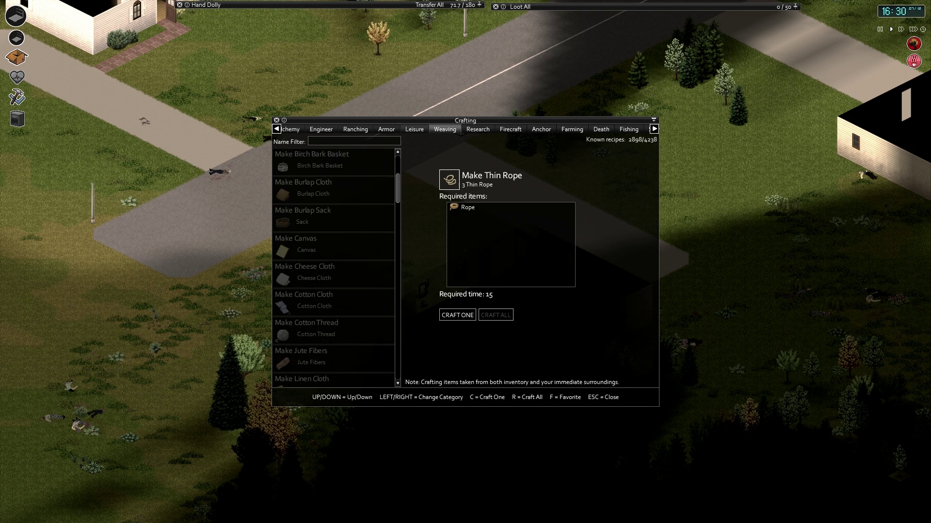
{"action": "key", "text": "Left"}
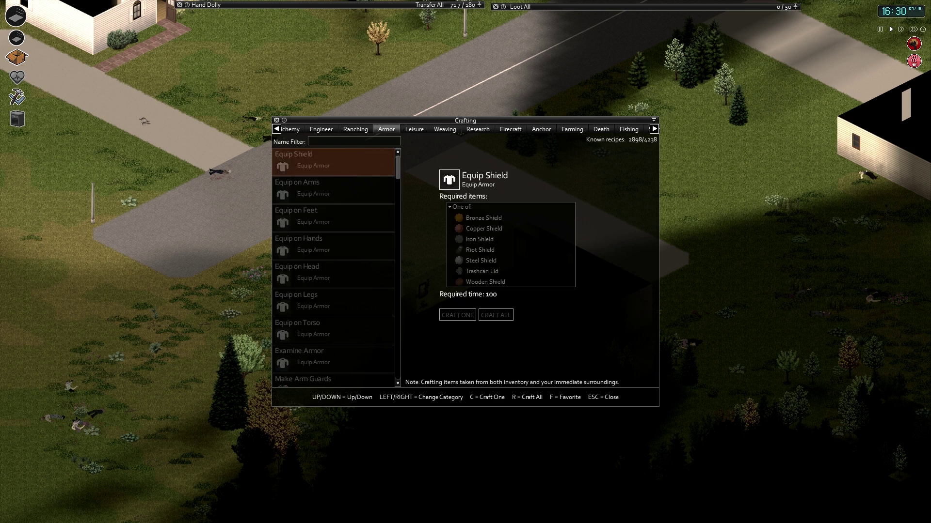
{"action": "key", "text": "Left"}
{"action": "key", "text": "Left"}
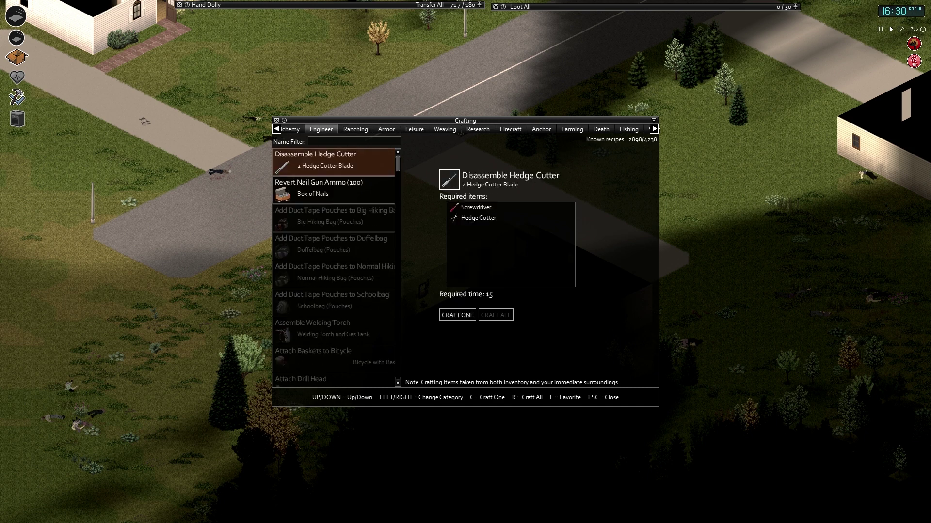
{"action": "key", "text": "Right"}
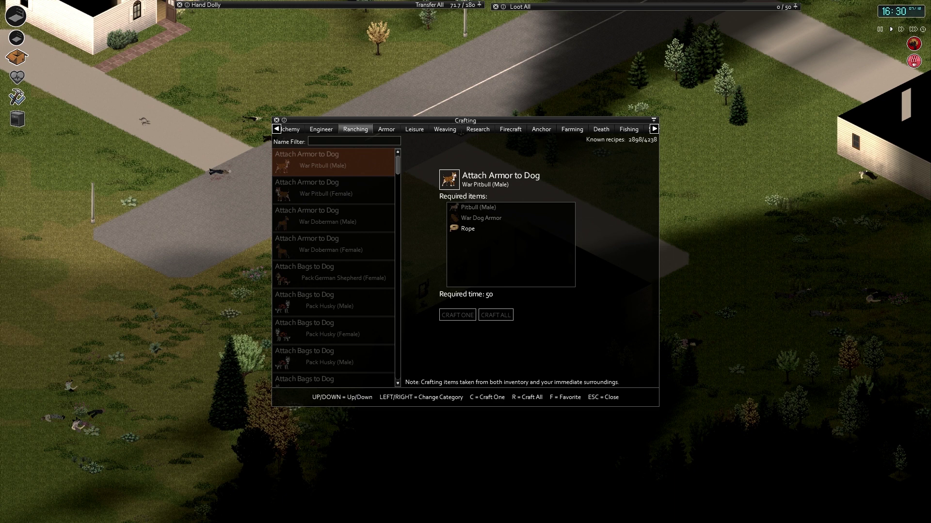
{"action": "key", "text": "Left"}
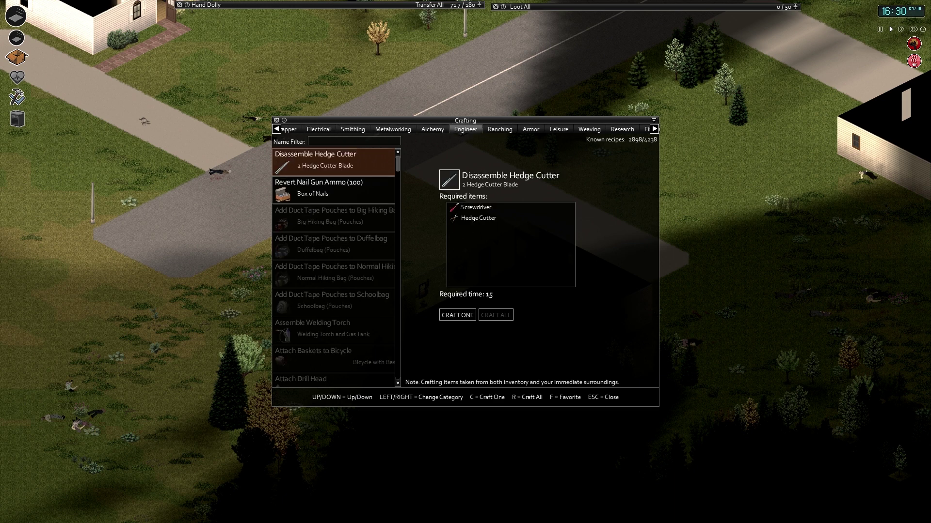
{"action": "scroll", "coordinate": [335, 268], "scroll_direction": "down", "scroll_amount": 1}
{"action": "scroll", "coordinate": [335, 269], "scroll_direction": "down", "scroll_amount": 2}
{"action": "scroll", "coordinate": [334, 268], "scroll_direction": "down", "scroll_amount": 2}
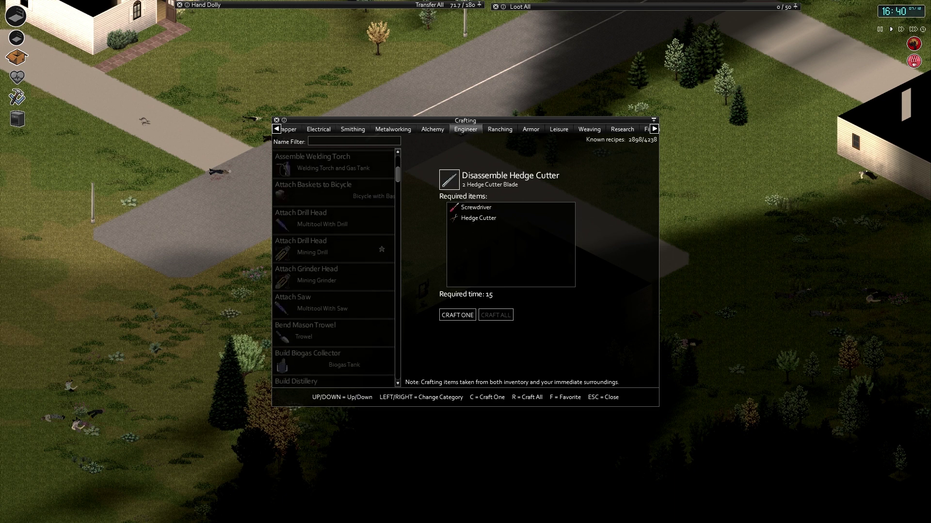
{"action": "scroll", "coordinate": [335, 268], "scroll_direction": "down", "scroll_amount": 1}
{"action": "left_click", "coordinate": [334, 246]}
{"action": "scroll", "coordinate": [334, 269], "scroll_direction": "down", "scroll_amount": 2}
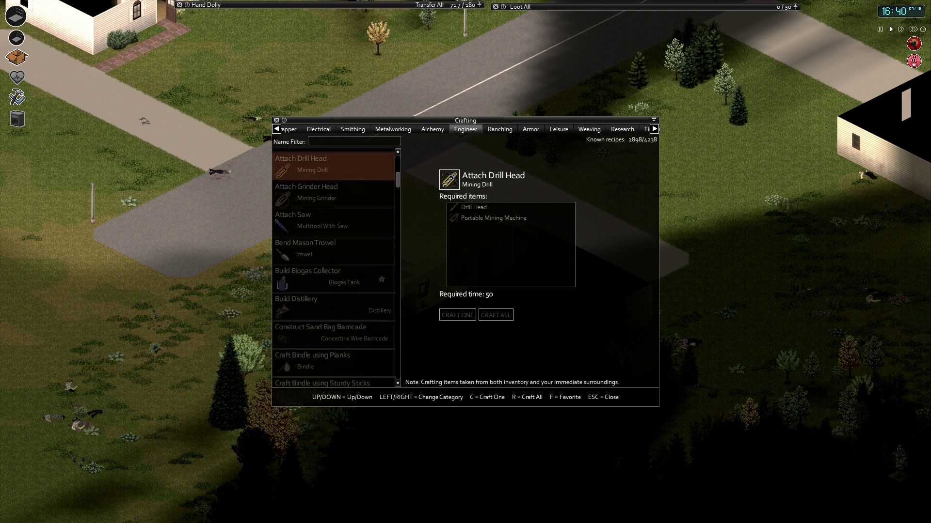
{"action": "scroll", "coordinate": [335, 269], "scroll_direction": "down", "scroll_amount": 1}
{"action": "scroll", "coordinate": [335, 269], "scroll_direction": "down", "scroll_amount": 2}
{"action": "scroll", "coordinate": [335, 268], "scroll_direction": "down", "scroll_amount": 1}
{"action": "scroll", "coordinate": [335, 268], "scroll_direction": "down", "scroll_amount": 1}
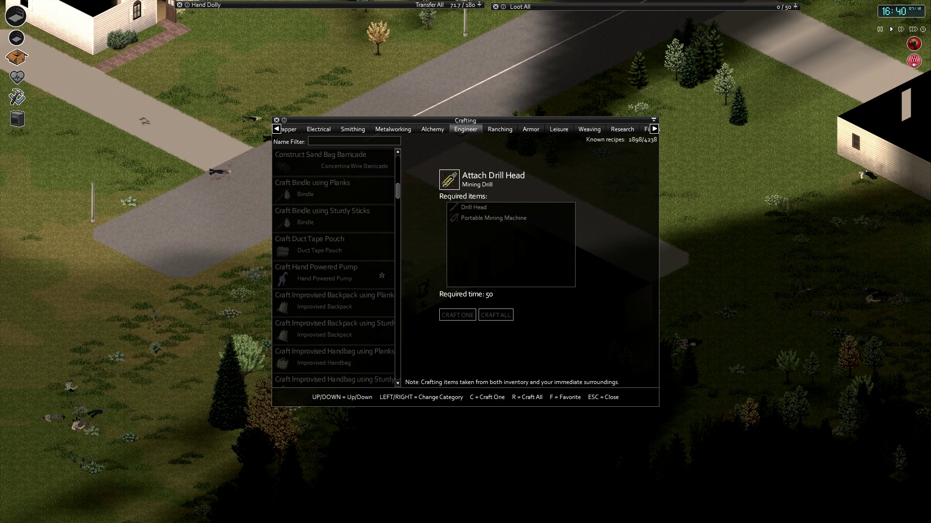
{"action": "scroll", "coordinate": [335, 268], "scroll_direction": "down", "scroll_amount": 2}
{"action": "scroll", "coordinate": [334, 268], "scroll_direction": "down", "scroll_amount": 3}
{"action": "scroll", "coordinate": [334, 268], "scroll_direction": "down", "scroll_amount": 2}
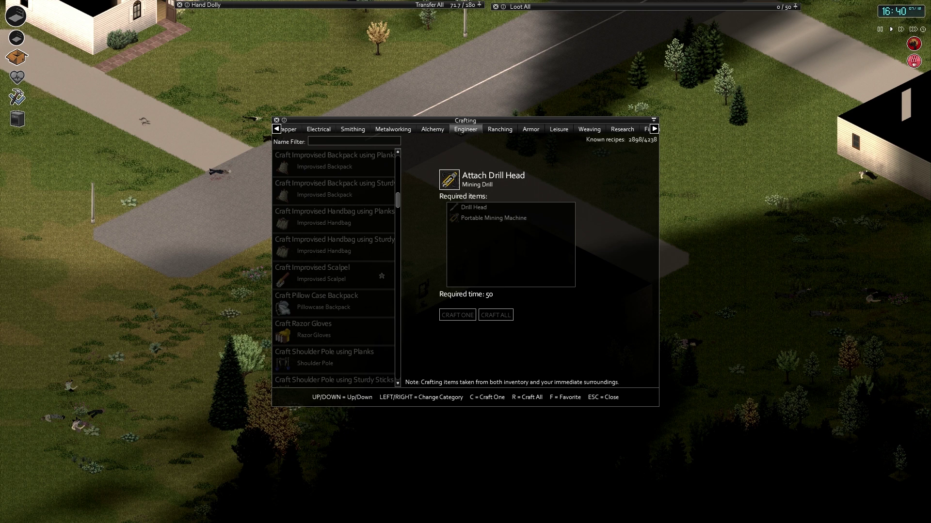
{"action": "scroll", "coordinate": [334, 269], "scroll_direction": "down", "scroll_amount": 2}
{"action": "scroll", "coordinate": [335, 269], "scroll_direction": "down", "scroll_amount": 2}
{"action": "scroll", "coordinate": [334, 268], "scroll_direction": "down", "scroll_amount": 1}
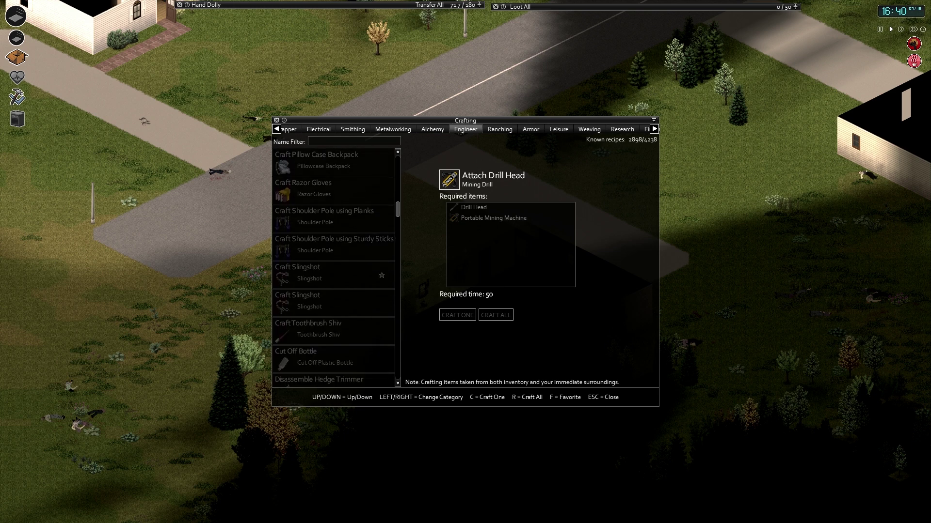
Step: Cycle through Alchemy, Metalworking, Smithing, Electrical, Survivalist, Health and Cooking to General recipes
{"action": "key", "text": "Left"}
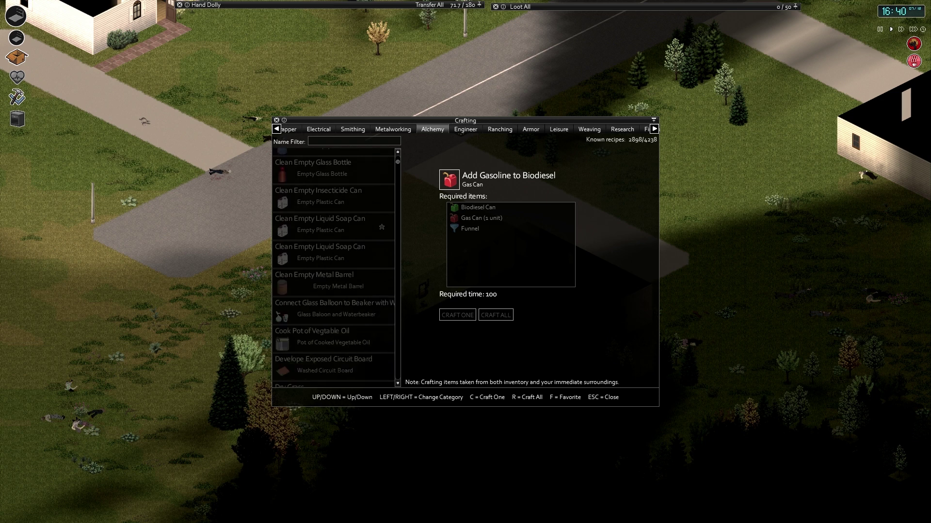
{"action": "key", "text": "Left"}
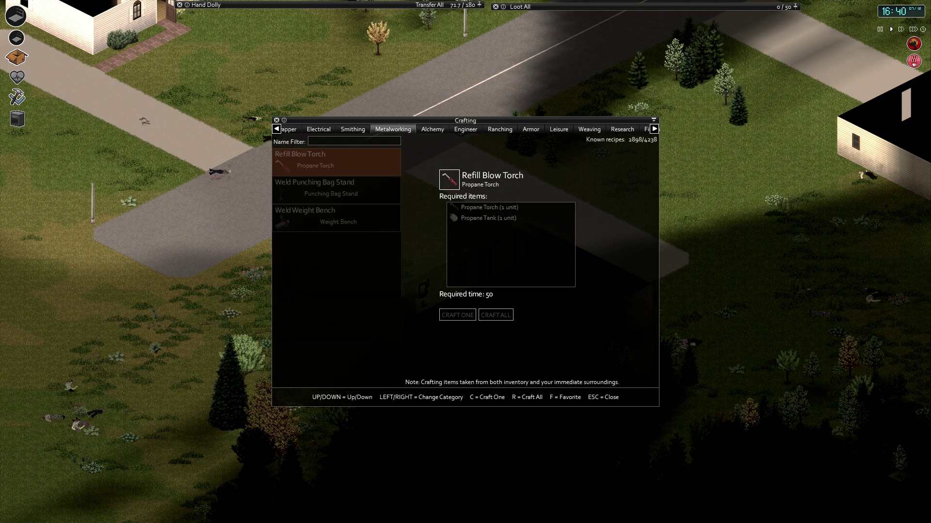
{"action": "key", "text": "Left"}
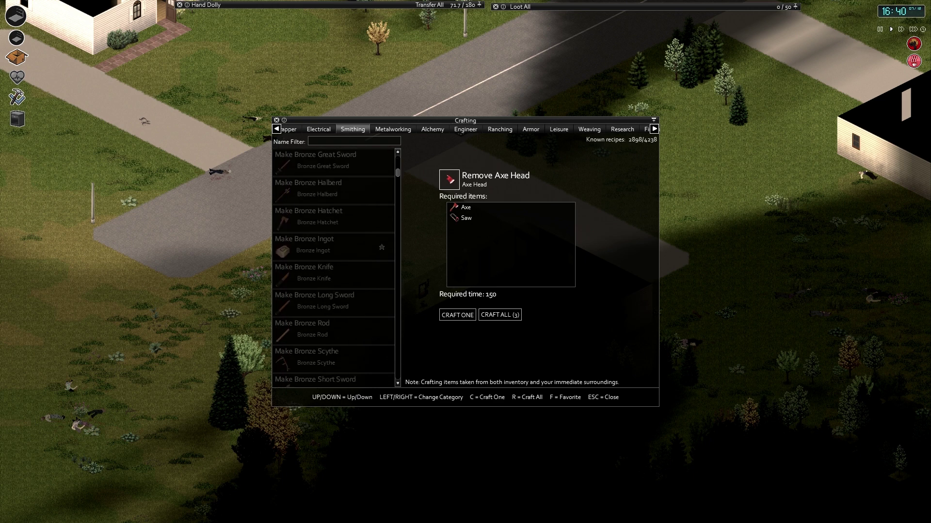
{"action": "scroll", "coordinate": [334, 269], "scroll_direction": "down", "scroll_amount": 3}
{"action": "scroll", "coordinate": [334, 269], "scroll_direction": "down", "scroll_amount": 3}
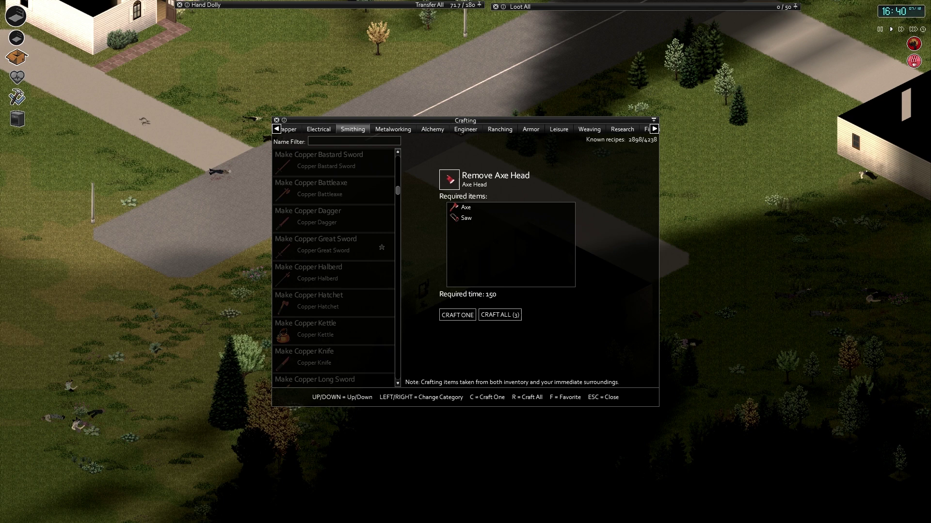
{"action": "scroll", "coordinate": [334, 269], "scroll_direction": "down", "scroll_amount": 3}
{"action": "scroll", "coordinate": [334, 269], "scroll_direction": "down", "scroll_amount": 3}
{"action": "scroll", "coordinate": [334, 265], "scroll_direction": "down", "scroll_amount": 3}
{"action": "scroll", "coordinate": [334, 265], "scroll_direction": "down", "scroll_amount": 3}
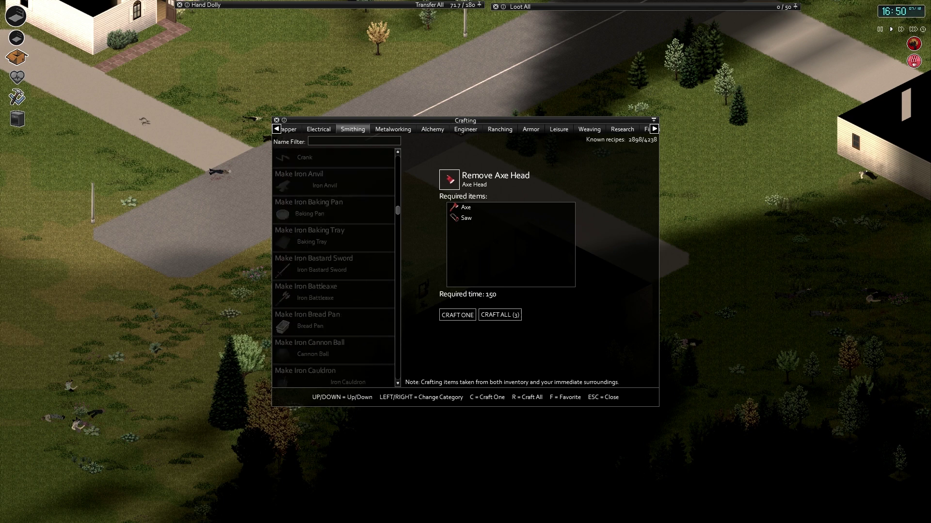
{"action": "scroll", "coordinate": [334, 265], "scroll_direction": "down", "scroll_amount": 3}
{"action": "scroll", "coordinate": [334, 266], "scroll_direction": "down", "scroll_amount": 3}
{"action": "scroll", "coordinate": [334, 266], "scroll_direction": "up", "scroll_amount": 10}
{"action": "scroll", "coordinate": [334, 266], "scroll_direction": "up", "scroll_amount": 10}
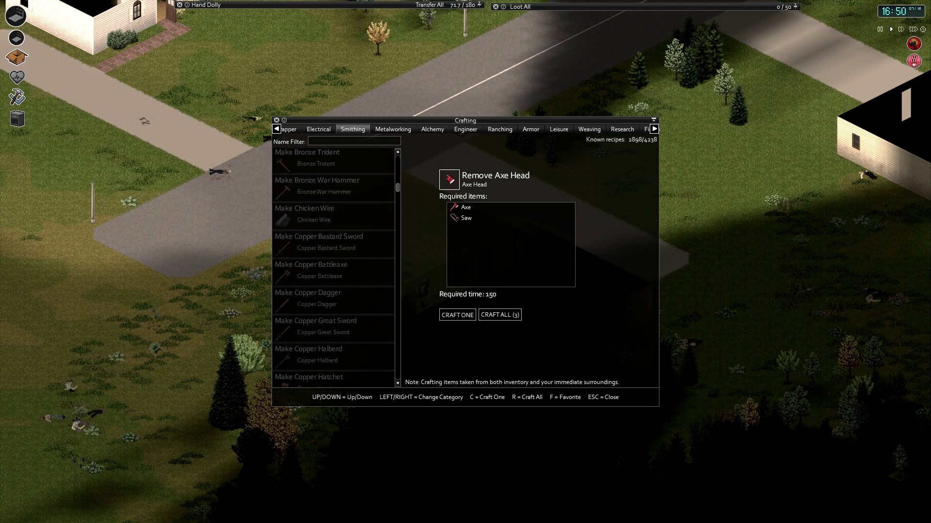
{"action": "scroll", "coordinate": [334, 266], "scroll_direction": "up", "scroll_amount": 10}
{"action": "key", "text": "Left"}
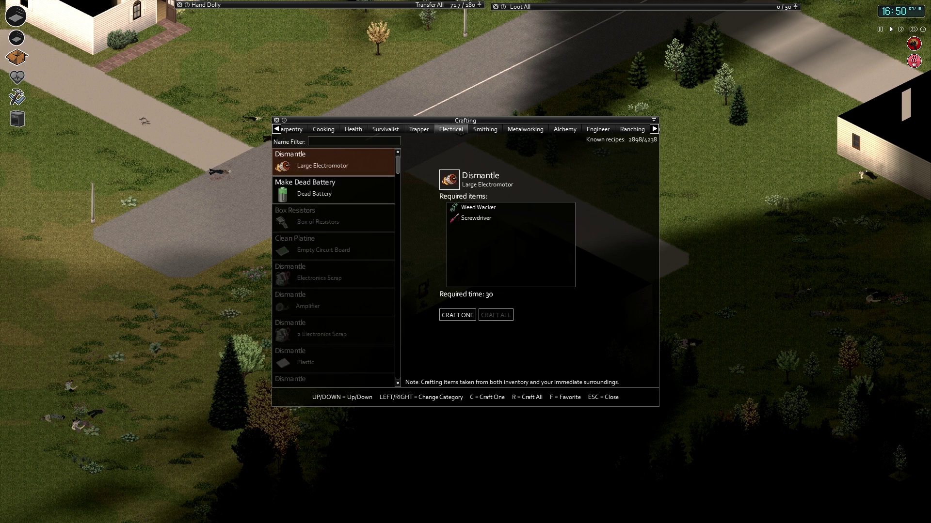
{"action": "key", "text": "Left"}
{"action": "key", "text": "Left"}
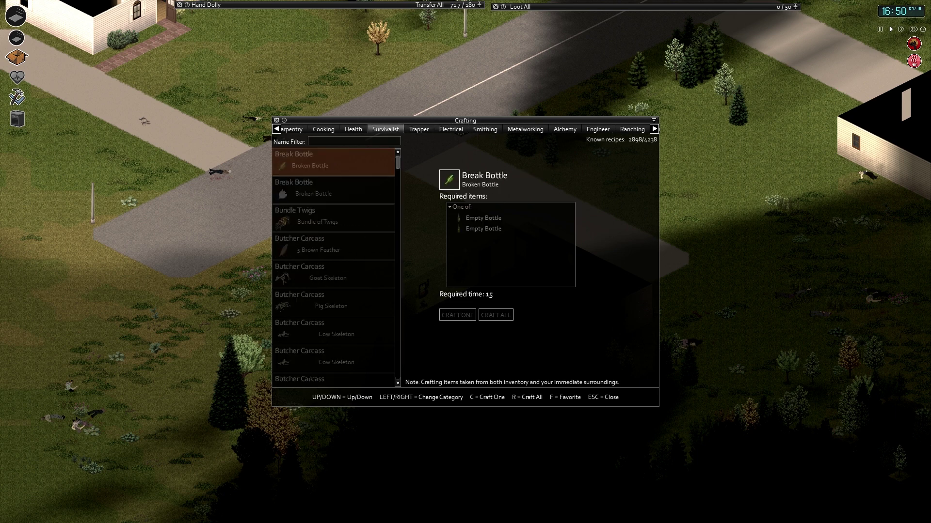
{"action": "scroll", "coordinate": [334, 265], "scroll_direction": "down", "scroll_amount": 2}
{"action": "scroll", "coordinate": [334, 265], "scroll_direction": "down", "scroll_amount": 2}
{"action": "scroll", "coordinate": [333, 266], "scroll_direction": "down", "scroll_amount": 2}
{"action": "scroll", "coordinate": [334, 265], "scroll_direction": "down", "scroll_amount": 2}
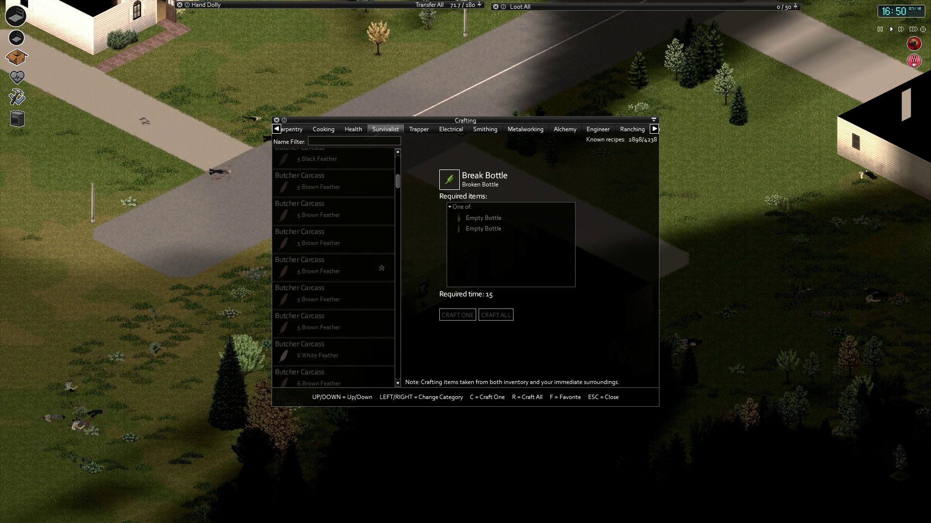
{"action": "scroll", "coordinate": [333, 267], "scroll_direction": "down", "scroll_amount": 2}
{"action": "scroll", "coordinate": [334, 268], "scroll_direction": "down", "scroll_amount": 2}
{"action": "scroll", "coordinate": [333, 267], "scroll_direction": "down", "scroll_amount": 2}
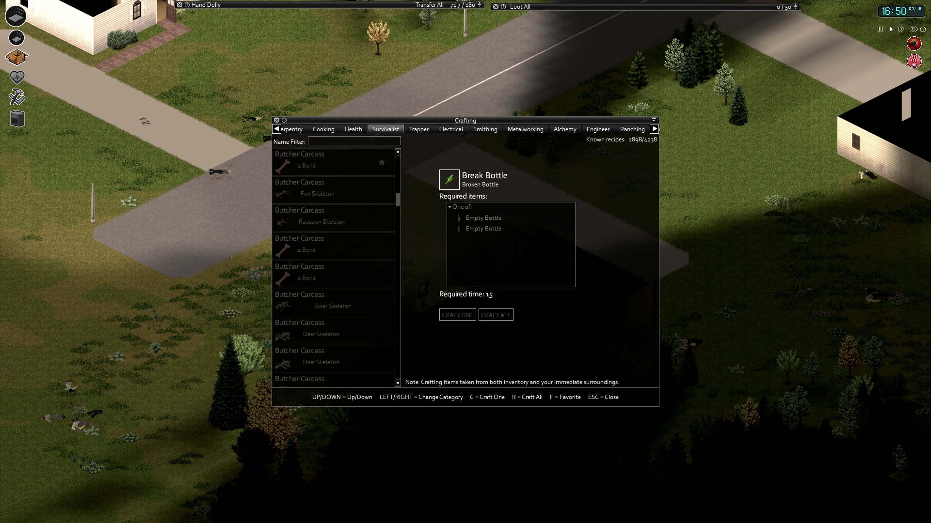
{"action": "key", "text": "Left"}
{"action": "key", "text": "Left"}
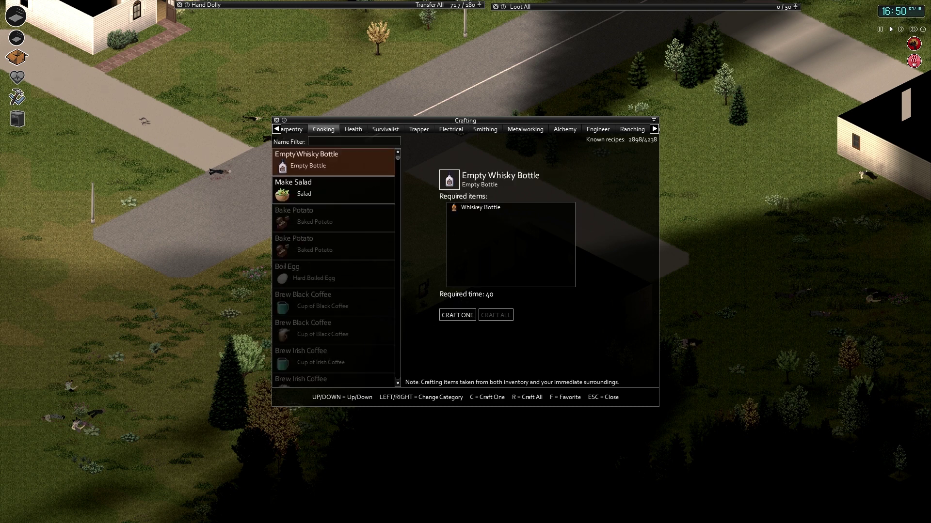
{"action": "key", "text": "Left"}
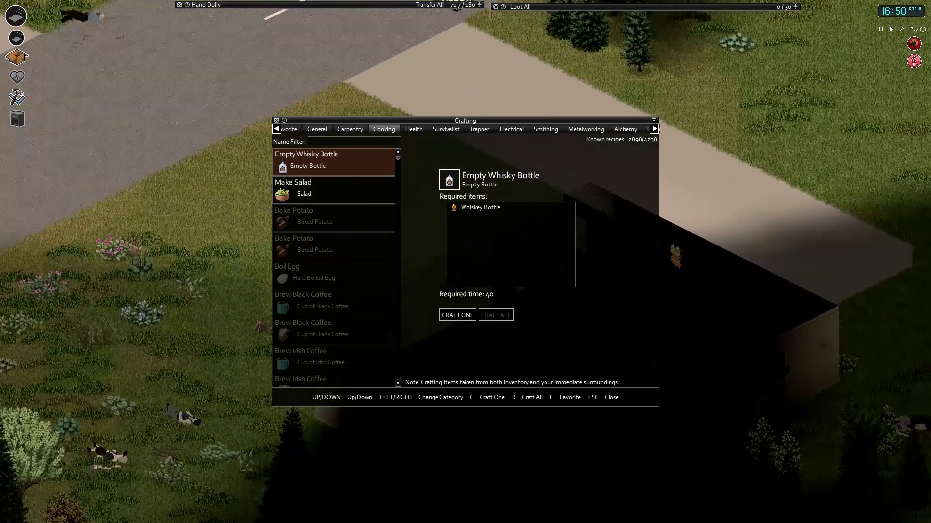
{"action": "scroll", "coordinate": [335, 267], "scroll_direction": "down", "scroll_amount": 2}
{"action": "scroll", "coordinate": [335, 267], "scroll_direction": "down", "scroll_amount": 2}
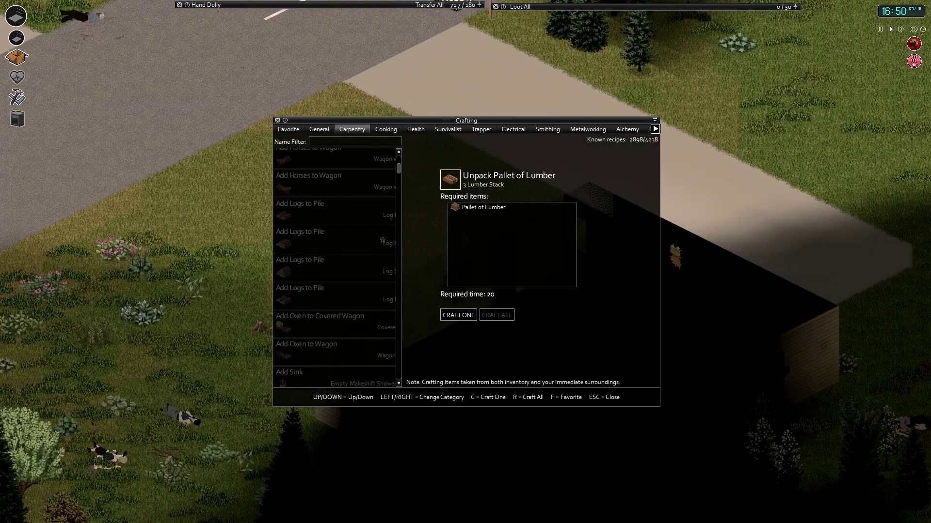
{"action": "scroll", "coordinate": [334, 267], "scroll_direction": "down", "scroll_amount": 2}
{"action": "scroll", "coordinate": [335, 267], "scroll_direction": "down", "scroll_amount": 2}
{"action": "scroll", "coordinate": [383, 248], "scroll_direction": "down", "scroll_amount": 2}
{"action": "scroll", "coordinate": [382, 248], "scroll_direction": "down", "scroll_amount": 2}
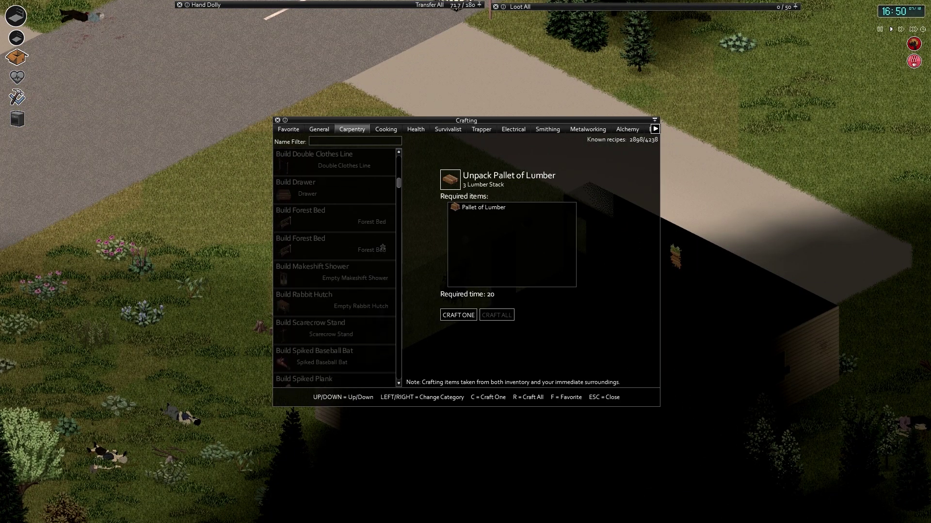
{"action": "scroll", "coordinate": [335, 266], "scroll_direction": "up", "scroll_amount": 10}
{"action": "key", "text": "Left"}
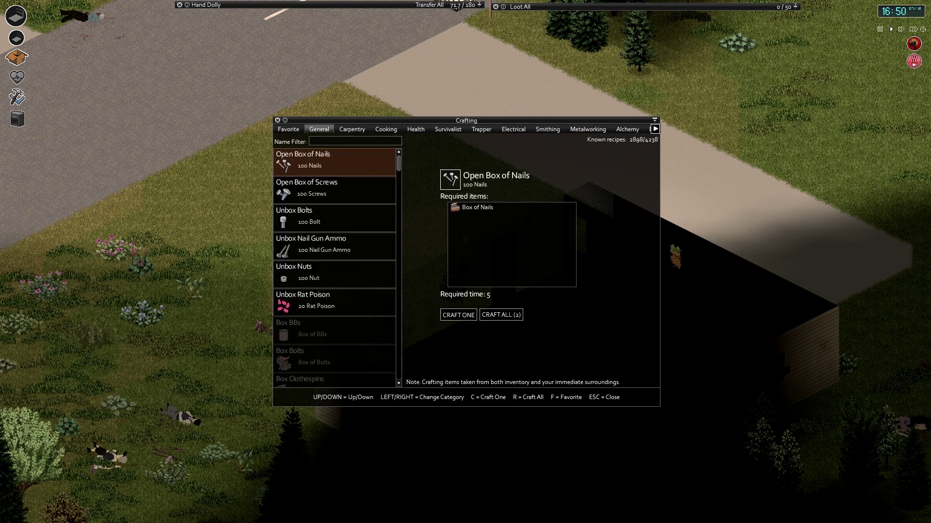
{"action": "type", "text": "k"}
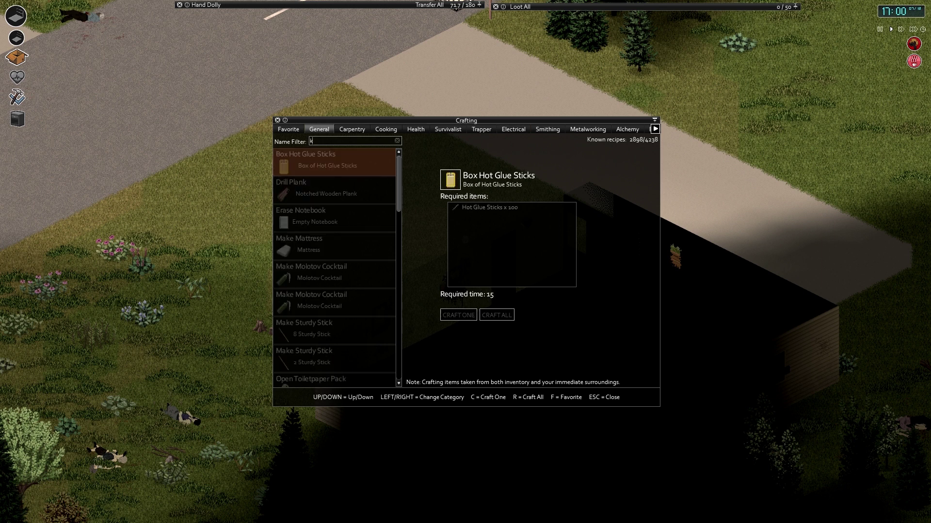
{"action": "type", "text": "il"}
Step: Clear the 'kiln' name filter after the search finds no recipes
{"action": "key", "text": "BackSpace"}
{"action": "key", "text": "BackSpace"}
{"action": "key", "text": "BackSpace"}
{"action": "key", "text": "Right"}
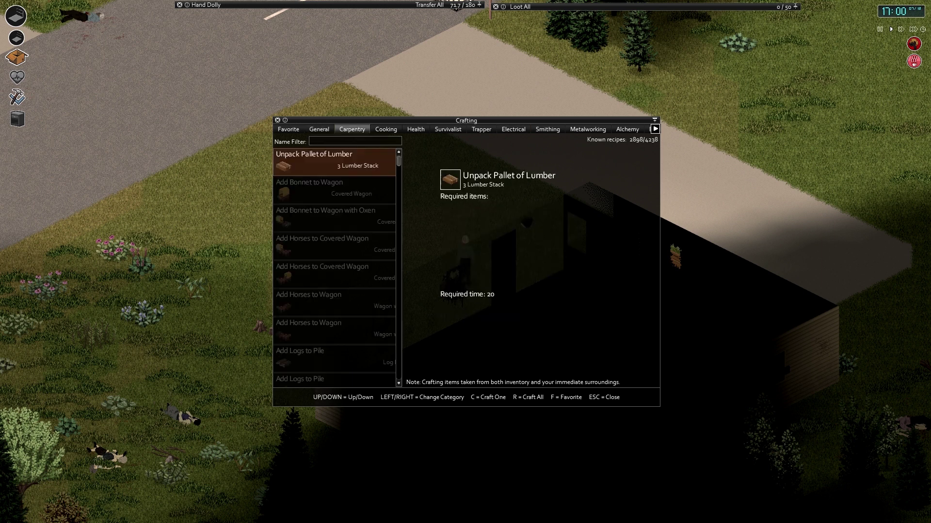
{"action": "type", "text": "k"}
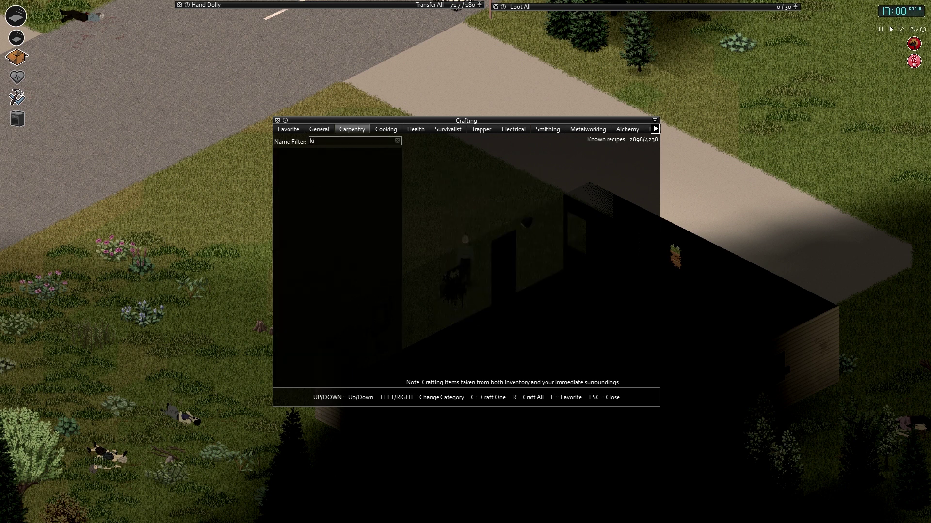
{"action": "key", "text": "BackSpace"}
{"action": "key", "text": "BackSpace"}
{"action": "key", "text": "BackSpace"}
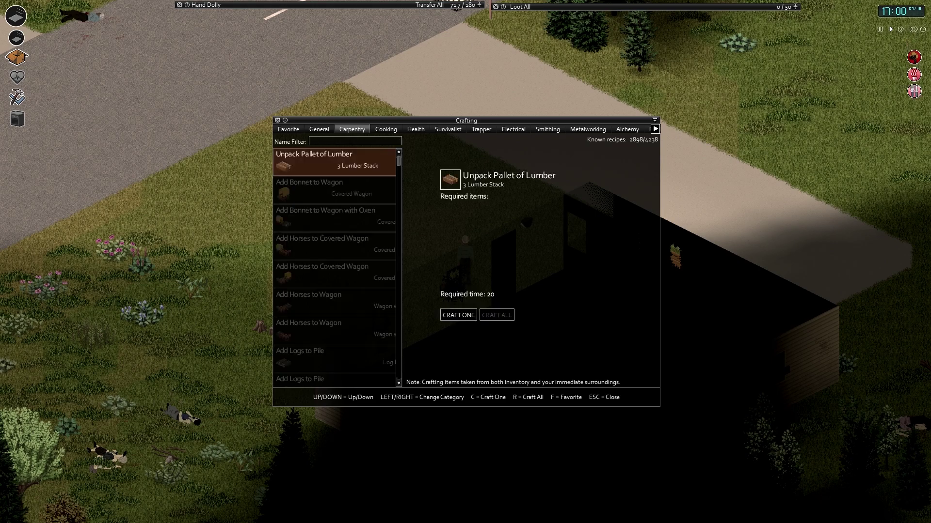
Step: Close the crafting window and walk into the living room toward the armchair
{"action": "key", "text": "Escape"}
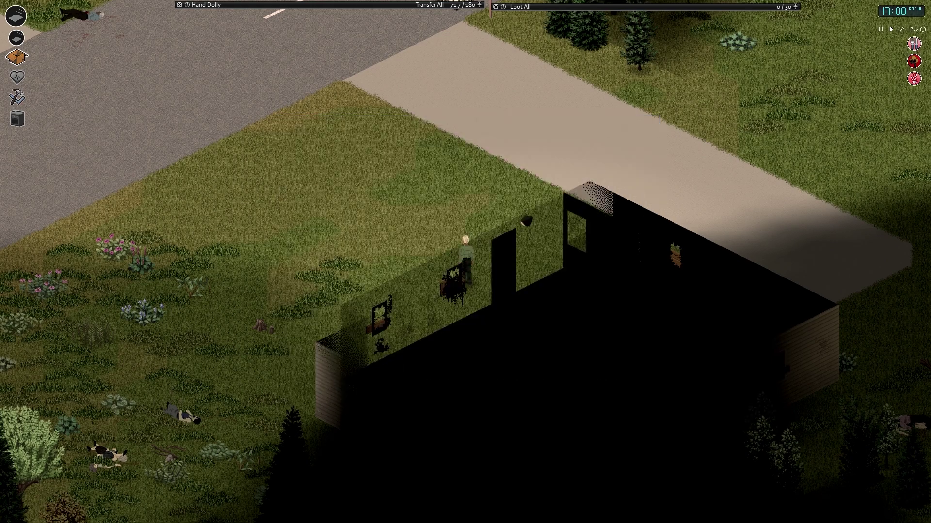
{"action": "scroll", "coordinate": [463, 281], "scroll_direction": "up", "scroll_amount": 3}
{"action": "key", "text": "s"}
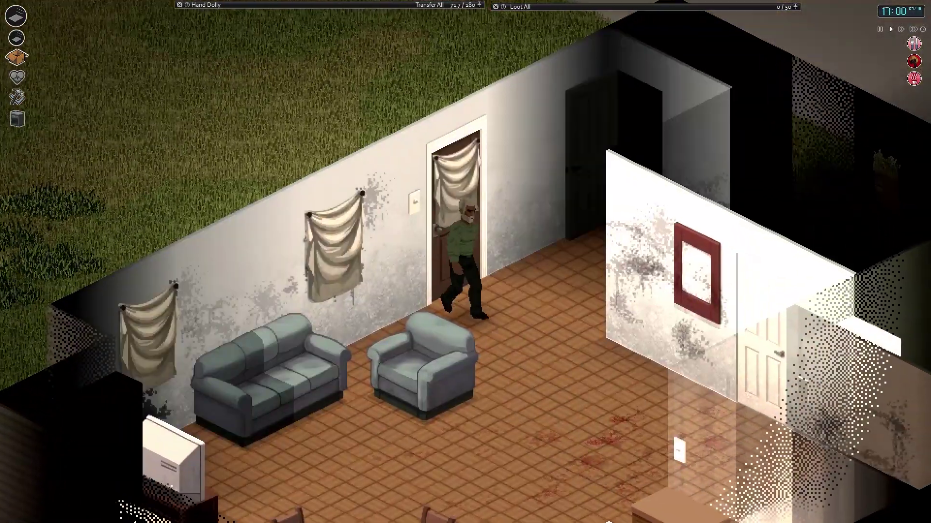
{"action": "key", "text": "s"}
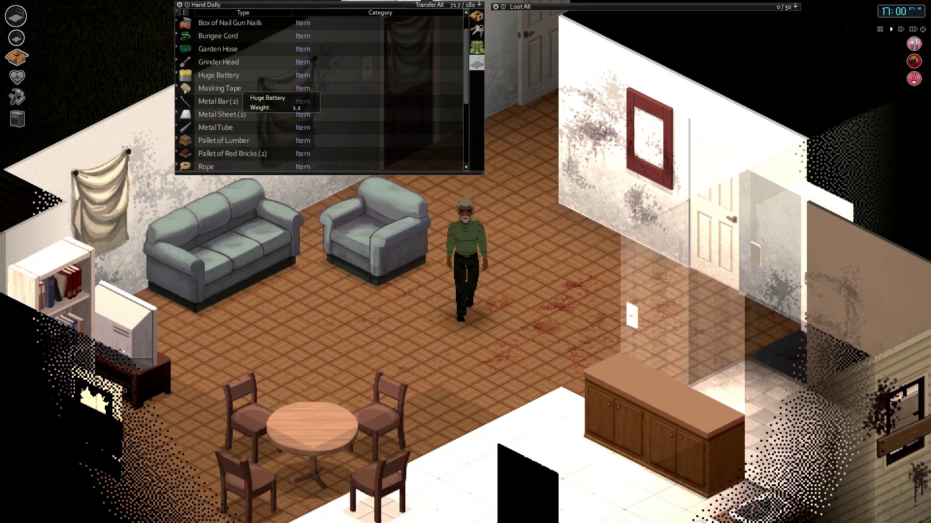
{"action": "key", "text": "a"}
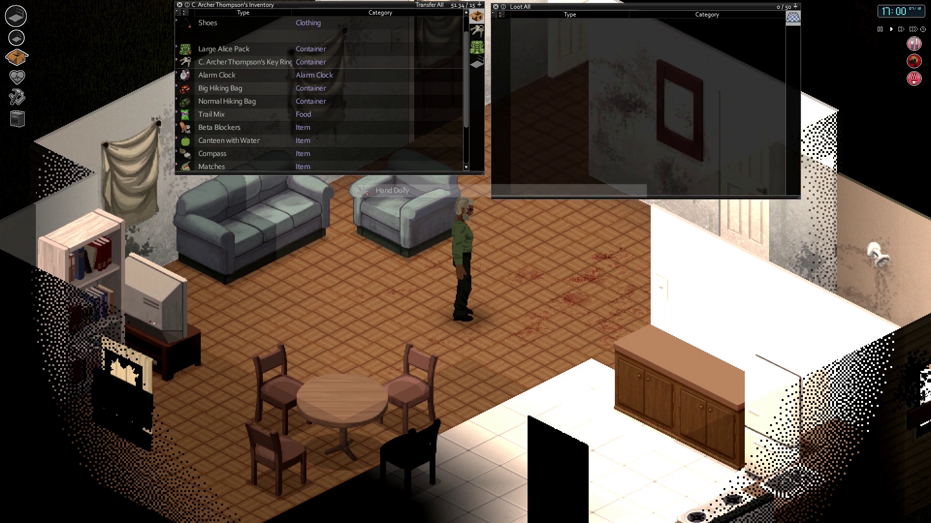
Step: Unequip the hand dolly and walk on into the kitchen
{"action": "right_click", "coordinate": [222, 36]}
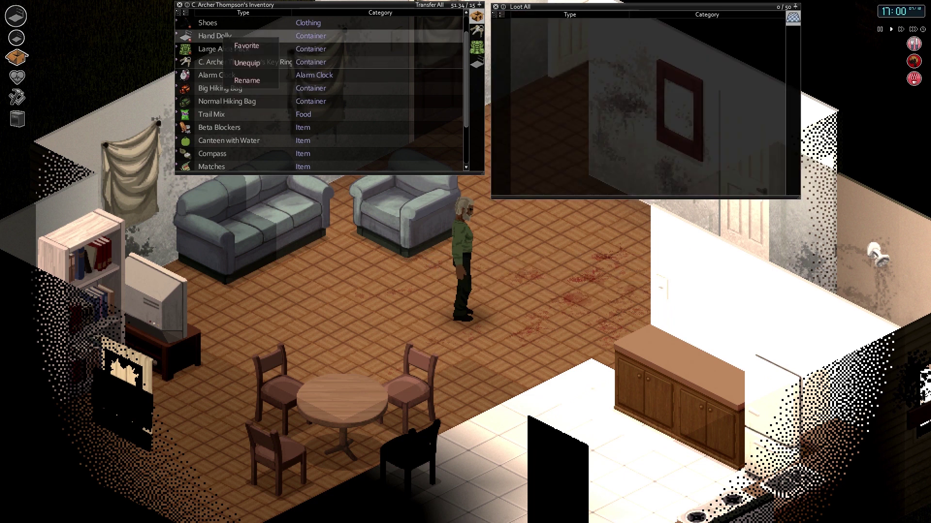
{"action": "left_click", "coordinate": [247, 63]}
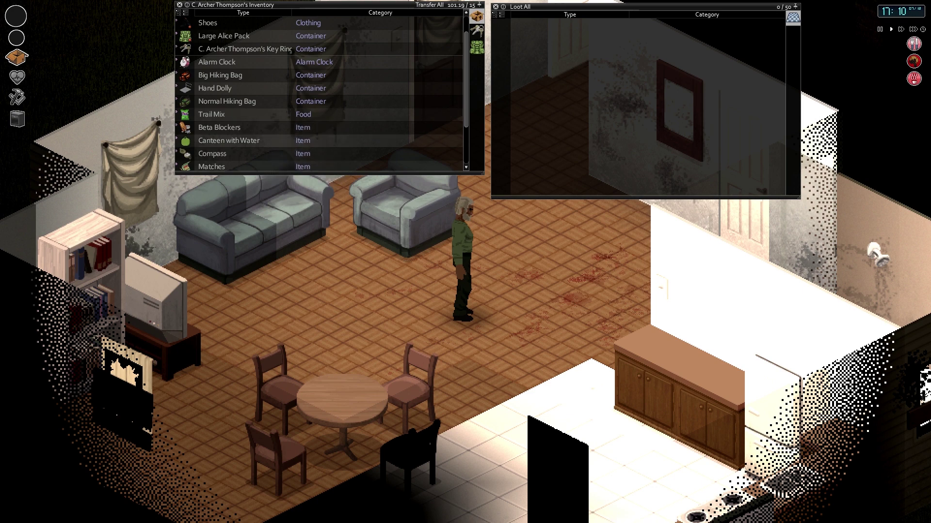
{"action": "key", "text": "s"}
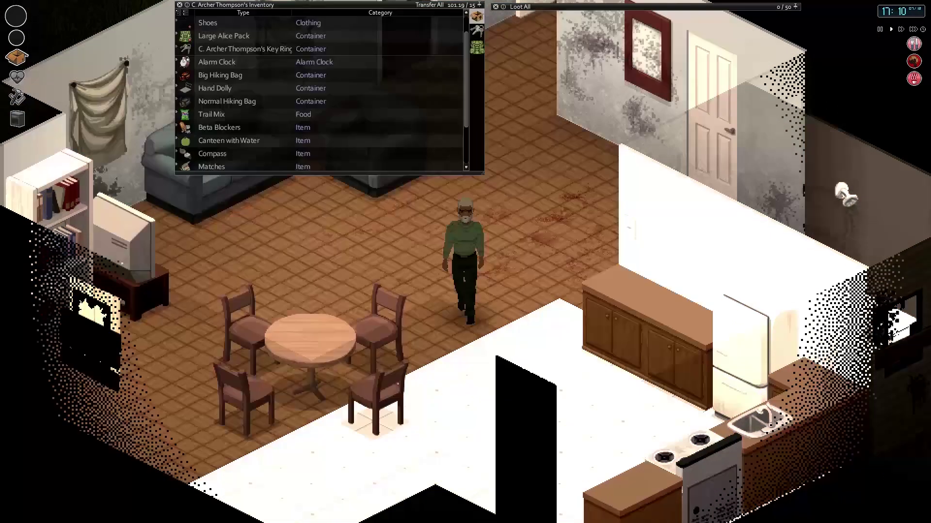
{"action": "key", "text": "s"}
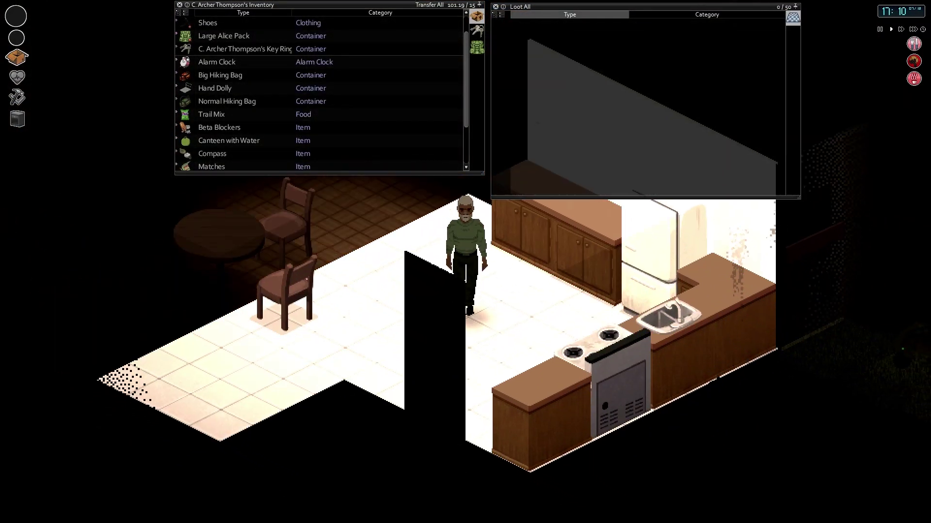
Step: Stand beside the stove and open the Large Alice Pack to unload it into the counter
{"action": "key", "text": "s"}
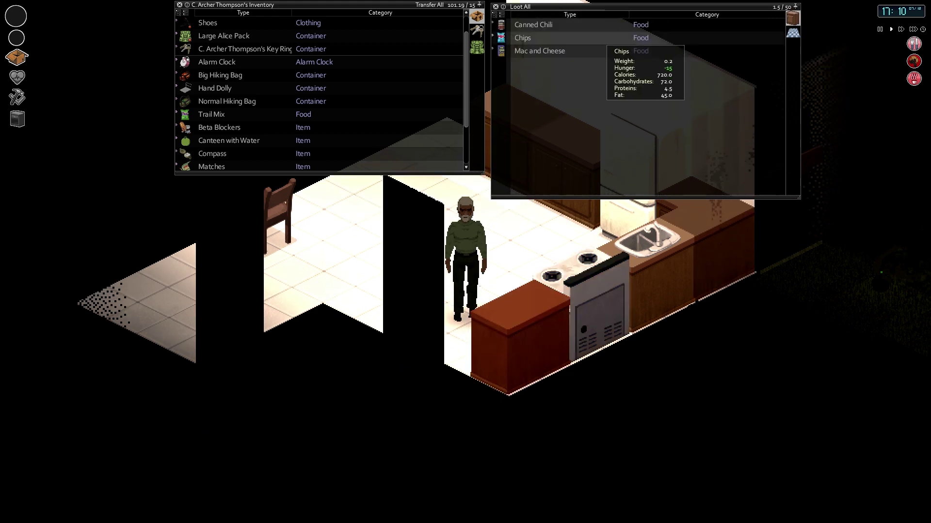
{"action": "right_click", "coordinate": [210, 87]}
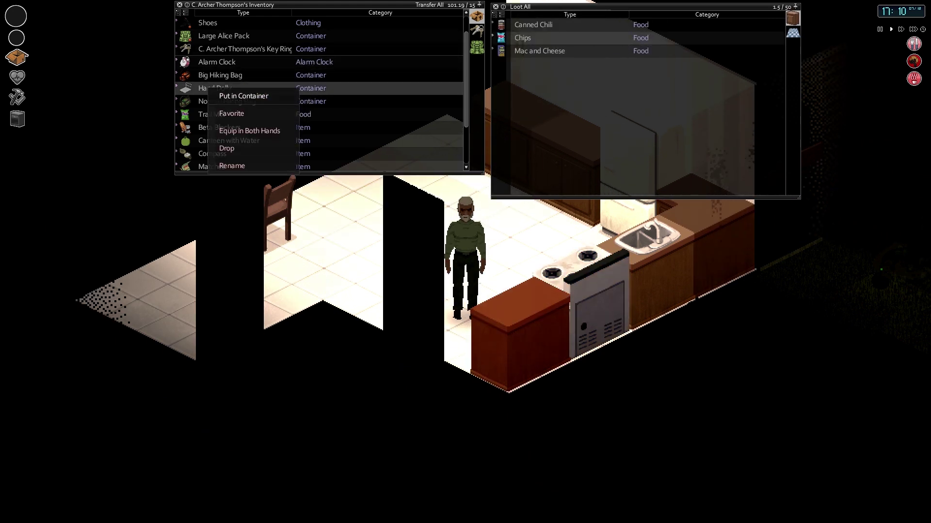
{"action": "left_click", "coordinate": [476, 46]}
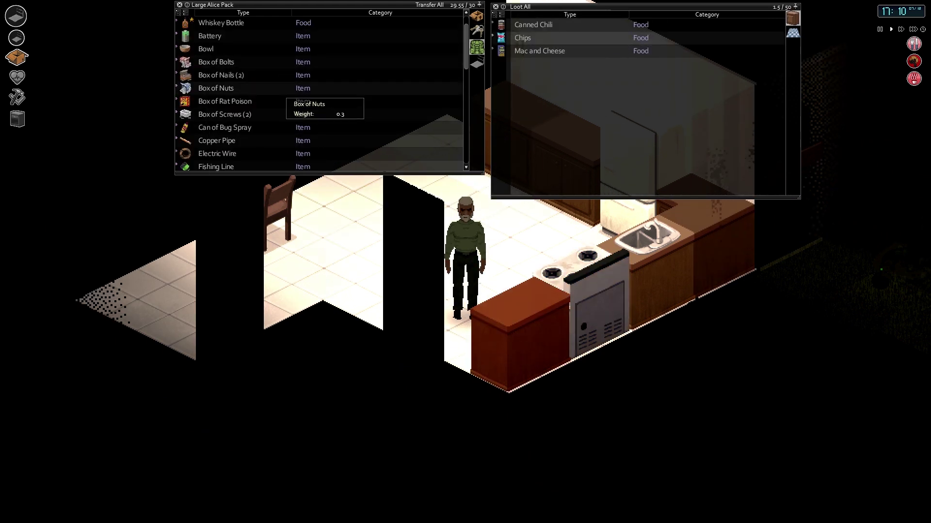
{"action": "scroll", "coordinate": [297, 137], "scroll_direction": "down", "scroll_amount": 3}
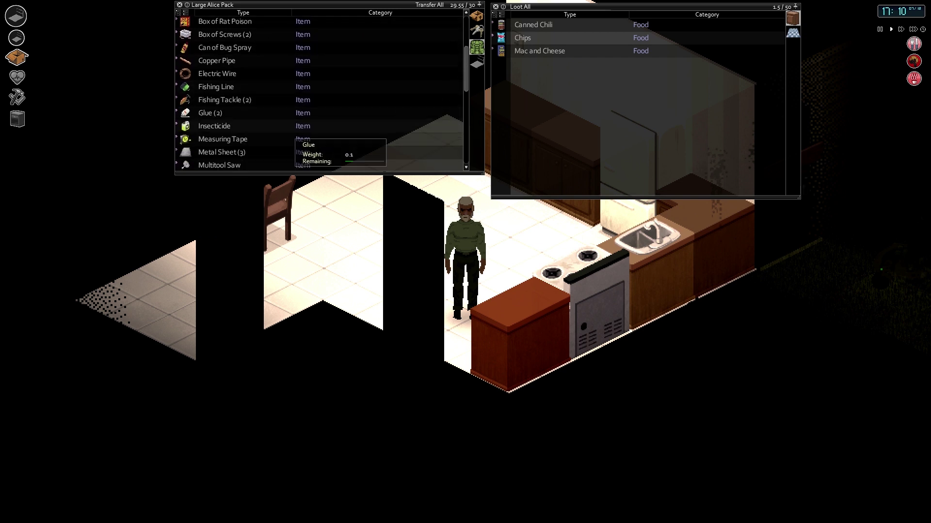
{"action": "scroll", "coordinate": [295, 138], "scroll_direction": "down", "scroll_amount": 3}
{"action": "scroll", "coordinate": [297, 139], "scroll_direction": "down", "scroll_amount": 1}
{"action": "scroll", "coordinate": [297, 135], "scroll_direction": "down", "scroll_amount": 1}
{"action": "scroll", "coordinate": [298, 120], "scroll_direction": "down", "scroll_amount": 1}
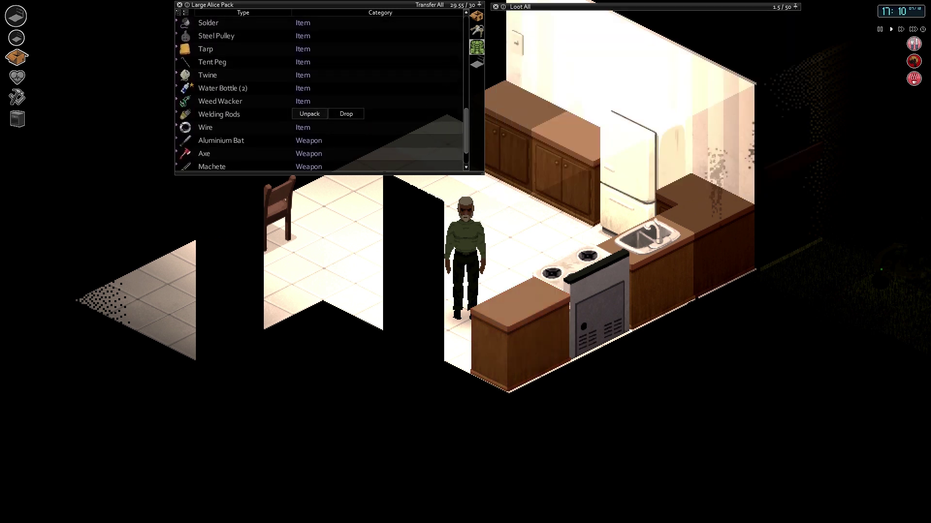
{"action": "scroll", "coordinate": [305, 138], "scroll_direction": "down", "scroll_amount": 1}
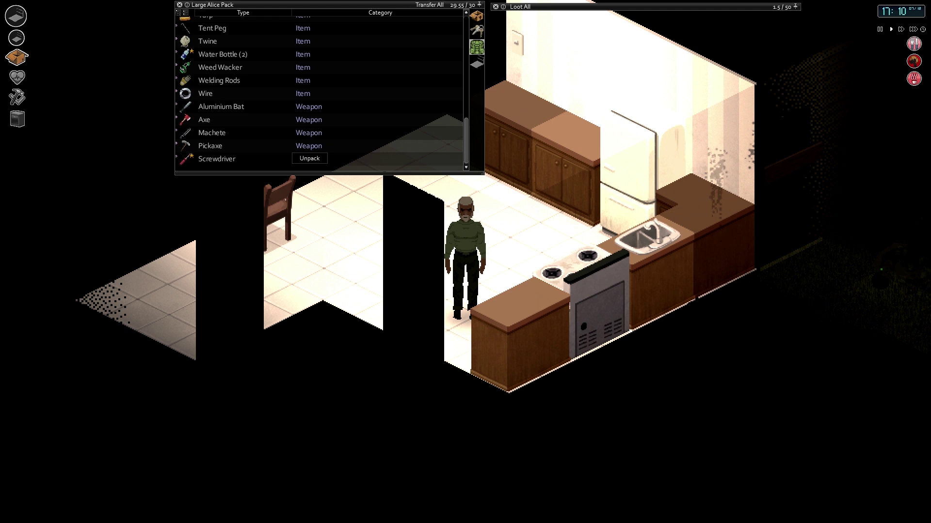
{"action": "scroll", "coordinate": [309, 146], "scroll_direction": "up", "scroll_amount": 1}
{"action": "scroll", "coordinate": [309, 124], "scroll_direction": "up", "scroll_amount": 1}
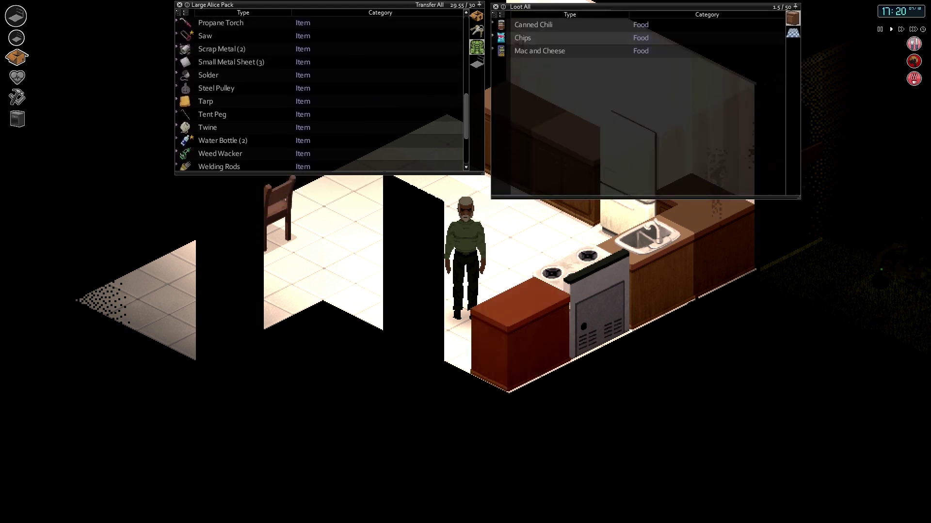
{"action": "scroll", "coordinate": [312, 113], "scroll_direction": "up", "scroll_amount": 3}
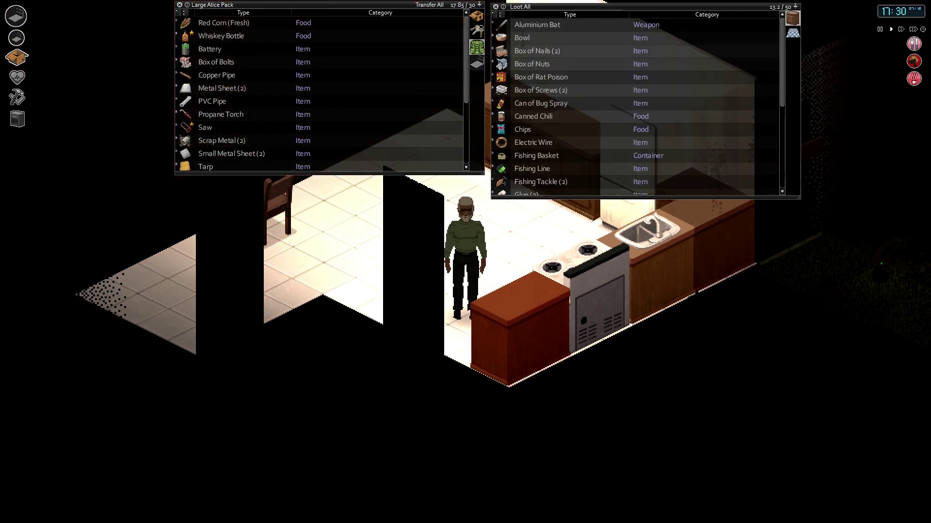
Step: Open the hand dolly's contents and unload the Pallet of Lumber into the kitchen counter
{"action": "left_click", "coordinate": [477, 16]}
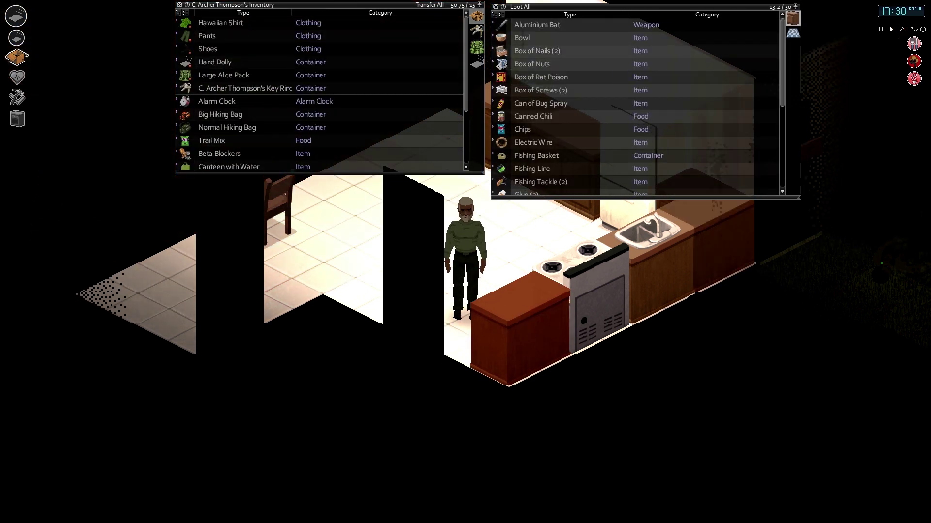
{"action": "left_click", "coordinate": [477, 64]}
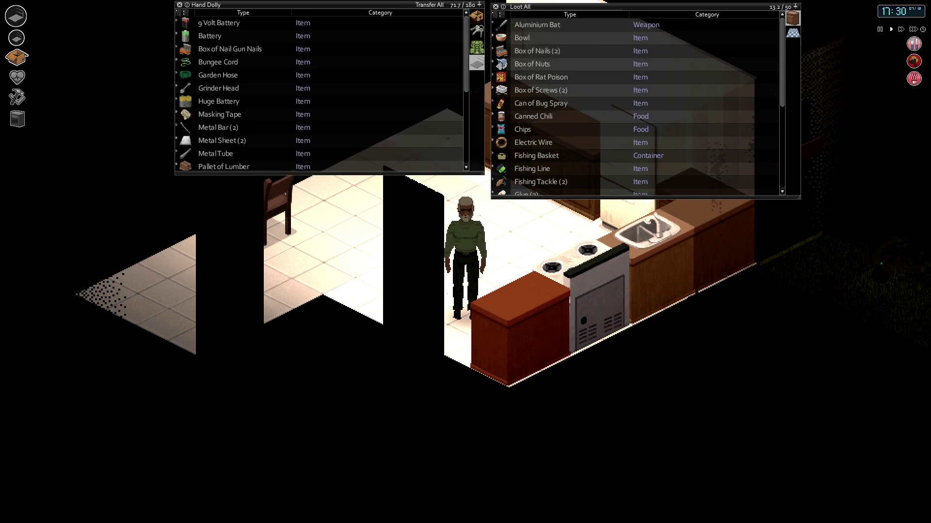
{"action": "double_click", "coordinate": [223, 167]}
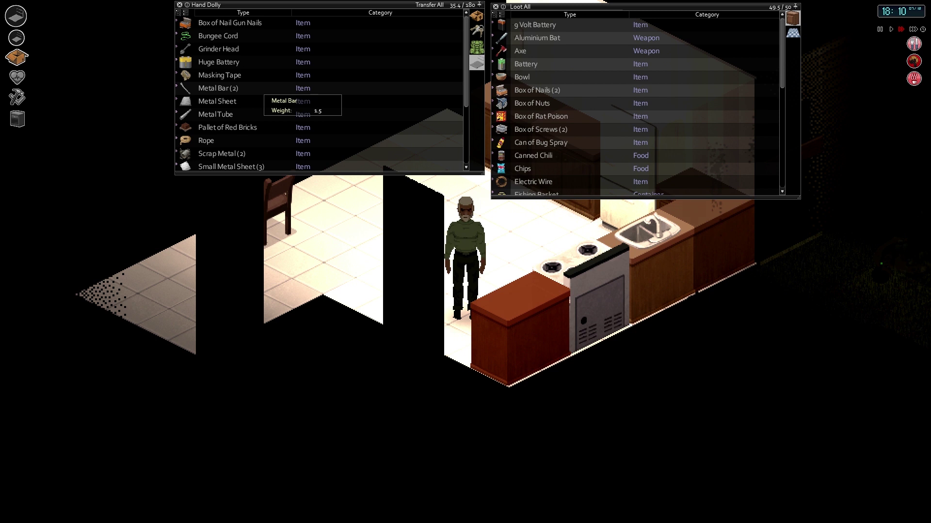
{"action": "key", "text": "w"}
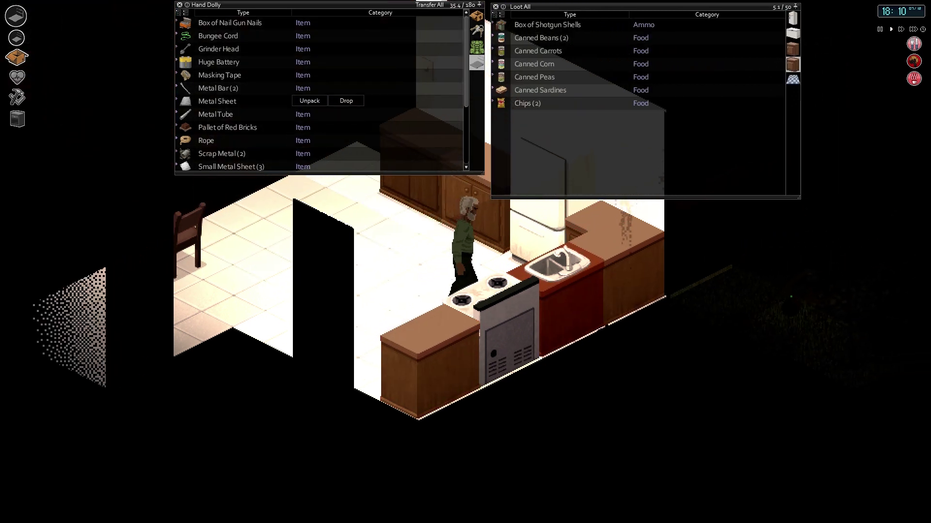
Step: Check the sink-side containers and move the Canned Carrots into another cabinet
{"action": "left_click", "coordinate": [793, 48]}
{"action": "left_click", "coordinate": [793, 65]}
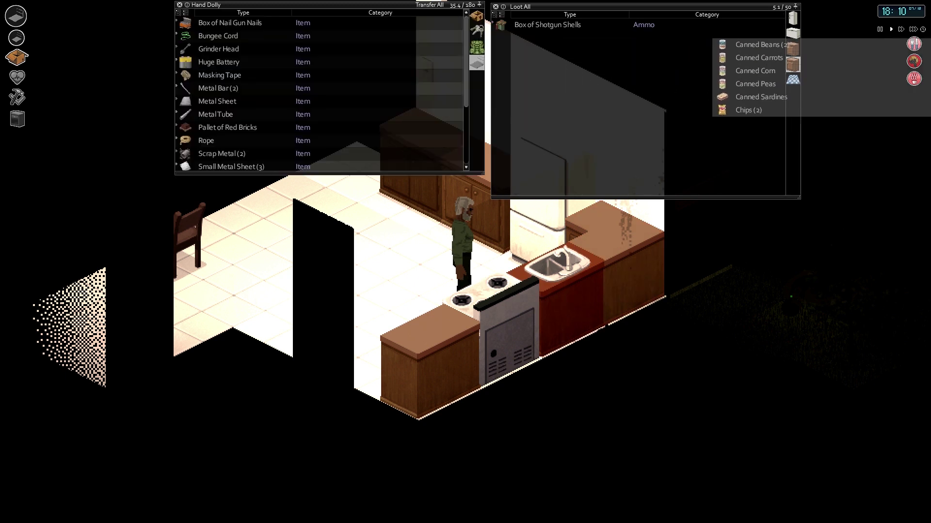
{"action": "left_click", "coordinate": [793, 49]}
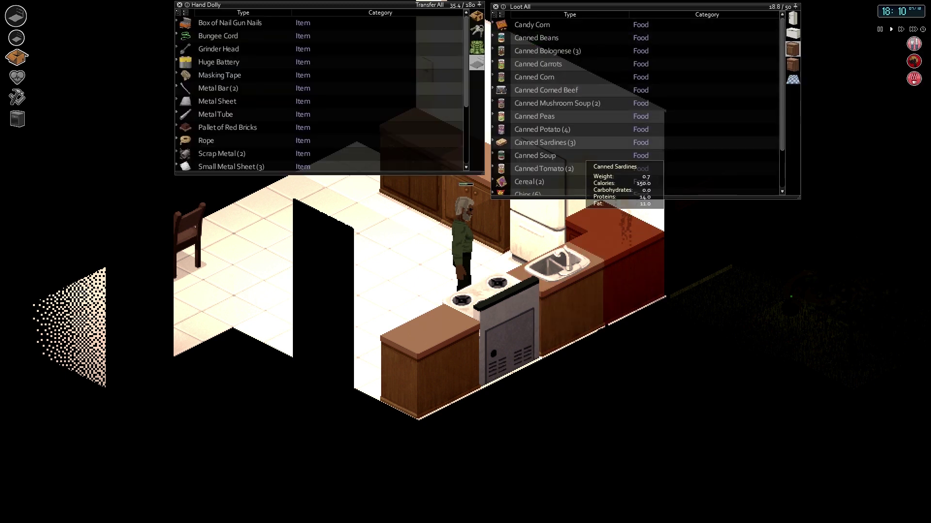
{"action": "scroll", "coordinate": [589, 157], "scroll_direction": "down", "scroll_amount": 2}
{"action": "scroll", "coordinate": [590, 156], "scroll_direction": "up", "scroll_amount": 2}
{"action": "left_click_drag", "start_coordinate": [553, 64], "coordinate": [793, 64]}
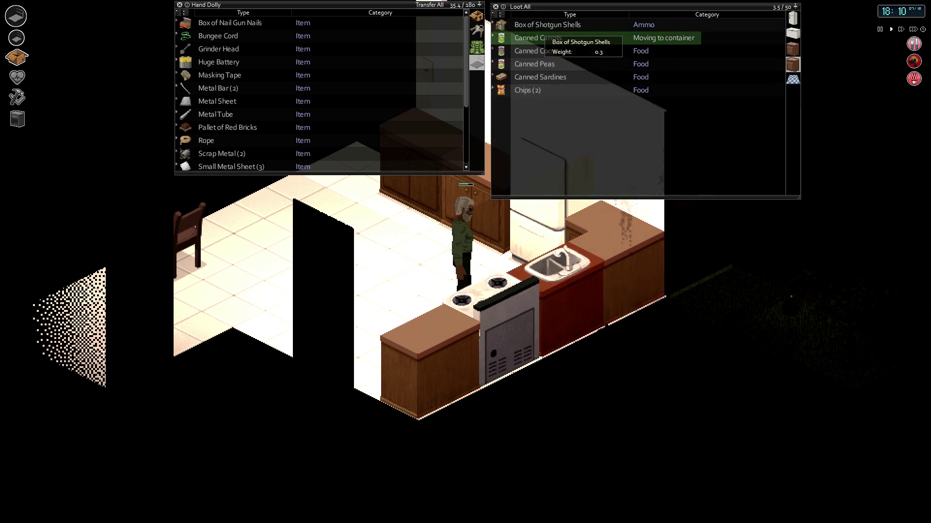
{"action": "scroll", "coordinate": [292, 103], "scroll_direction": "down", "scroll_amount": 1}
{"action": "scroll", "coordinate": [342, 108], "scroll_direction": "down", "scroll_amount": 4}
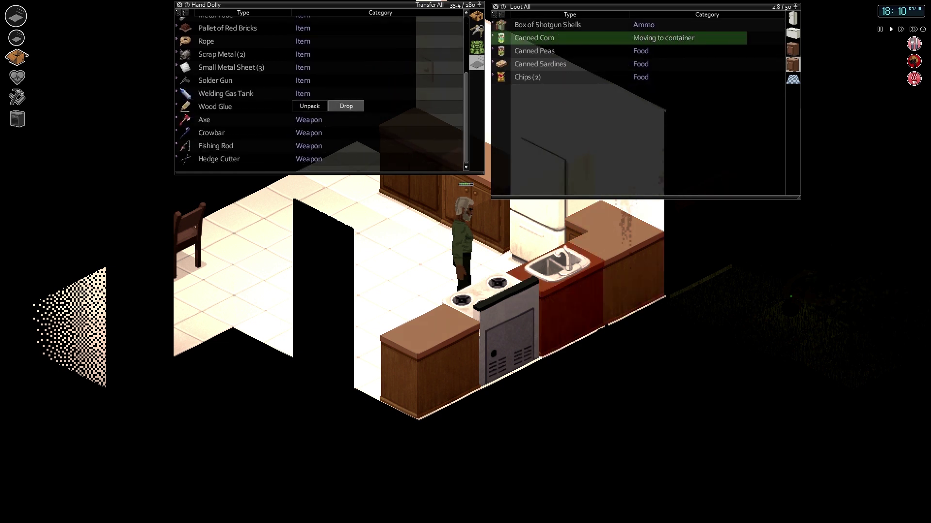
{"action": "scroll", "coordinate": [288, 159], "scroll_direction": "up", "scroll_amount": 2}
{"action": "scroll", "coordinate": [291, 160], "scroll_direction": "up", "scroll_amount": 3}
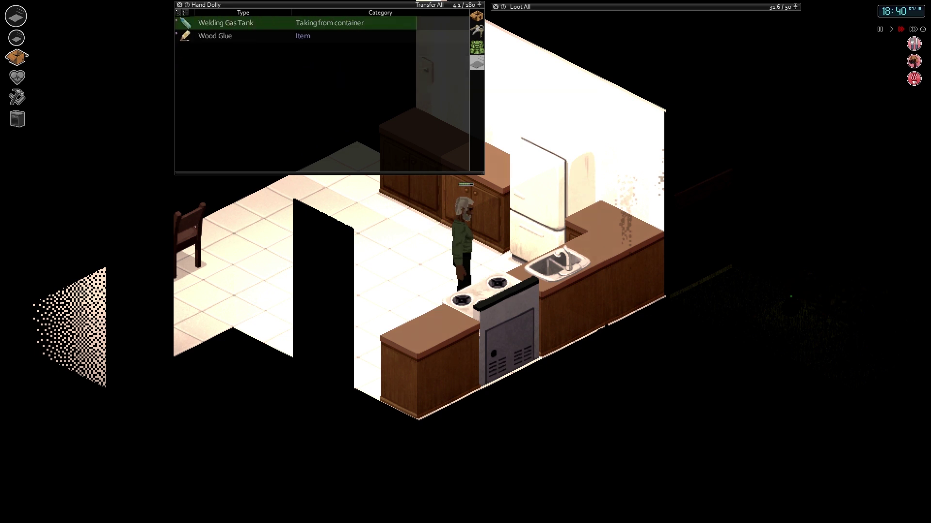
Step: Unequip the hand dolly and drop it on the floor beside the dining table
{"action": "key", "text": "a"}
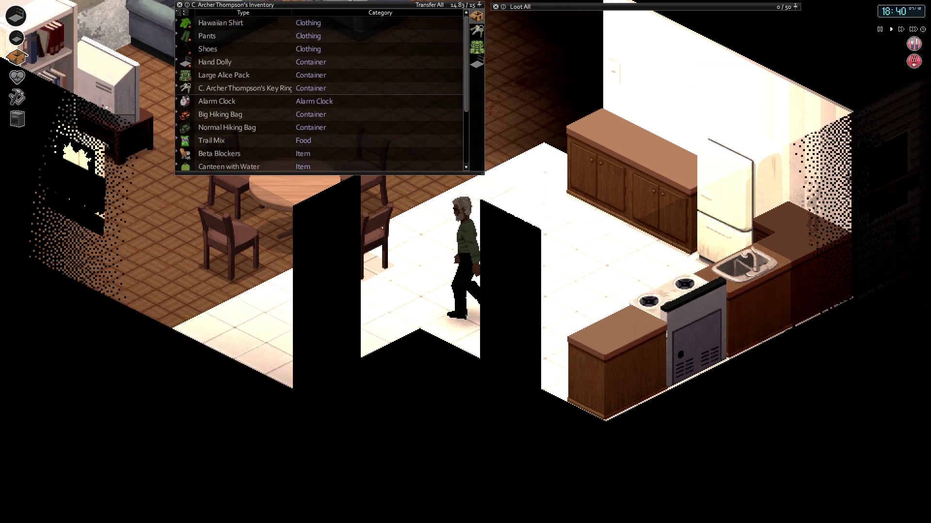
{"action": "right_click", "coordinate": [294, 58]}
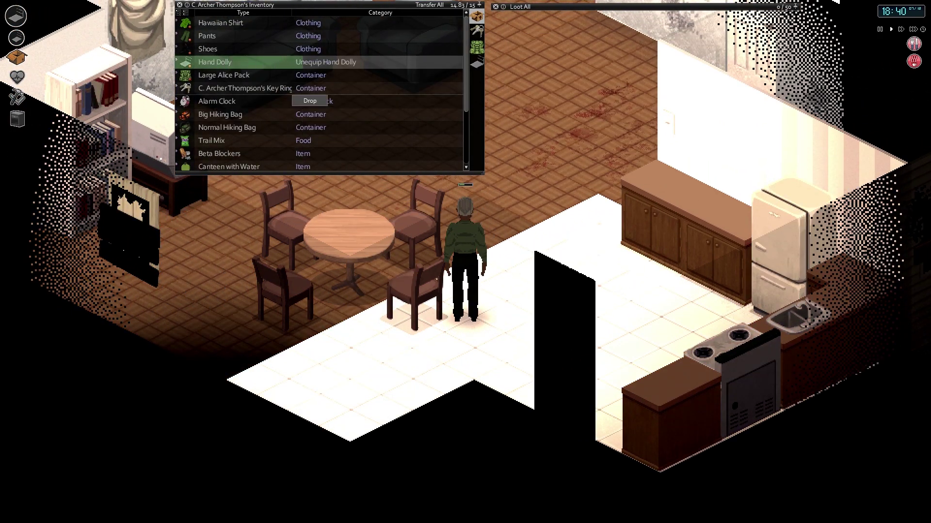
{"action": "left_click", "coordinate": [325, 62]}
{"action": "key", "text": "w"}
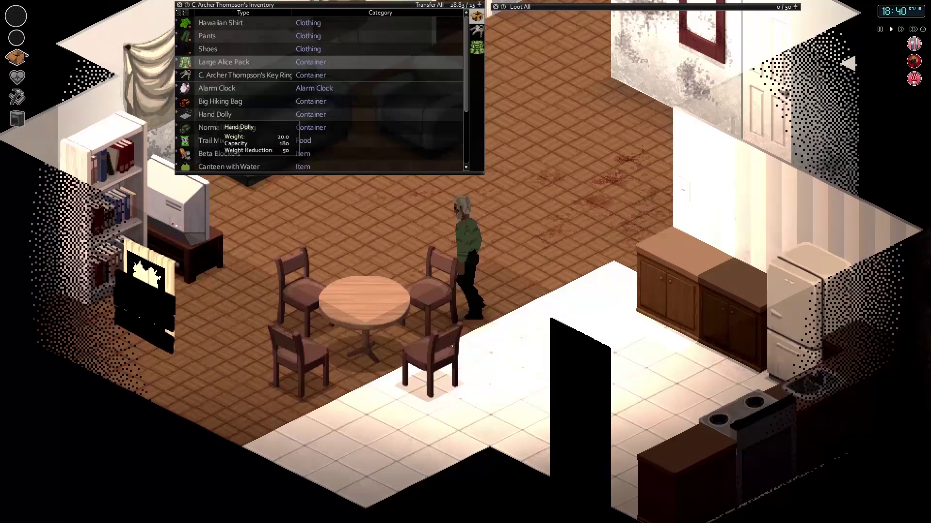
{"action": "left_click_drag", "start_coordinate": [216, 117], "coordinate": [488, 238]}
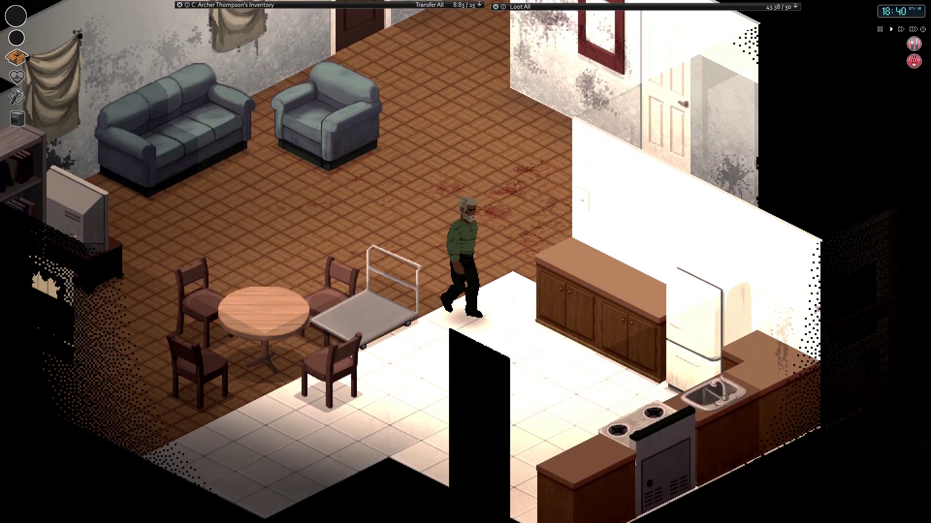
{"action": "scroll", "coordinate": [571, 132], "scroll_direction": "down", "scroll_amount": 2}
{"action": "scroll", "coordinate": [570, 132], "scroll_direction": "down", "scroll_amount": 2}
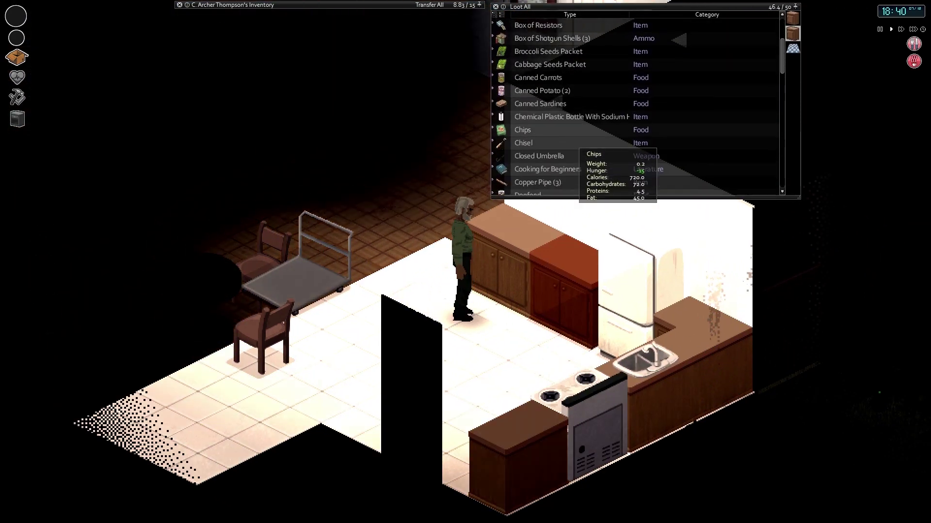
{"action": "scroll", "coordinate": [578, 150], "scroll_direction": "down", "scroll_amount": 2}
{"action": "scroll", "coordinate": [578, 152], "scroll_direction": "down", "scroll_amount": 2}
{"action": "scroll", "coordinate": [579, 160], "scroll_direction": "down", "scroll_amount": 2}
{"action": "scroll", "coordinate": [582, 166], "scroll_direction": "down", "scroll_amount": 2}
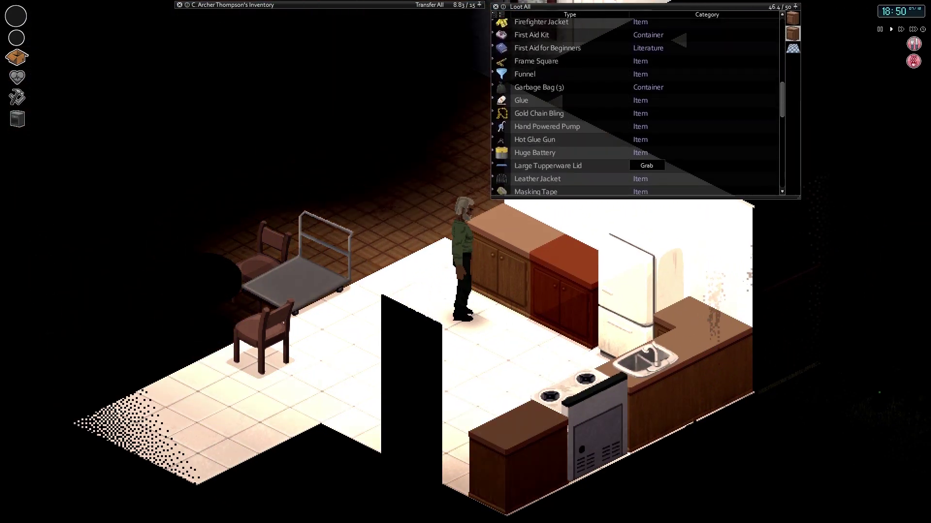
{"action": "scroll", "coordinate": [582, 165], "scroll_direction": "down", "scroll_amount": 2}
{"action": "scroll", "coordinate": [582, 165], "scroll_direction": "down", "scroll_amount": 2}
{"action": "scroll", "coordinate": [582, 160], "scroll_direction": "down", "scroll_amount": 2}
{"action": "scroll", "coordinate": [582, 154], "scroll_direction": "down", "scroll_amount": 2}
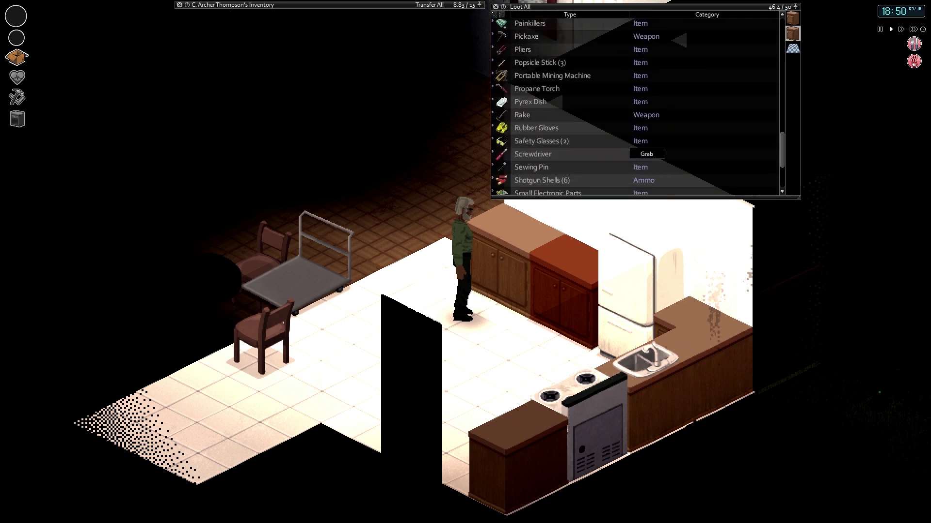
{"action": "scroll", "coordinate": [582, 142], "scroll_direction": "down", "scroll_amount": 1}
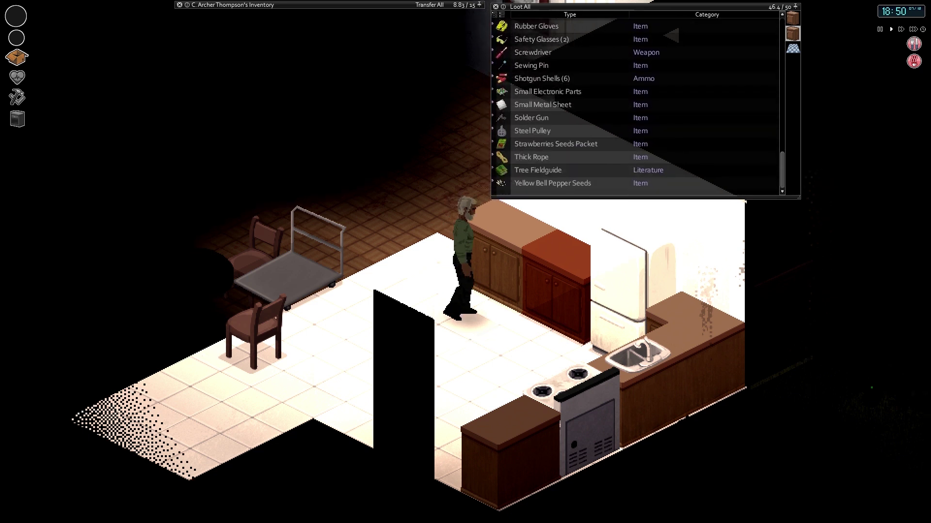
Step: Walk through the living room past the bookshelf and TV and back from the dining table
{"action": "key", "text": "w"}
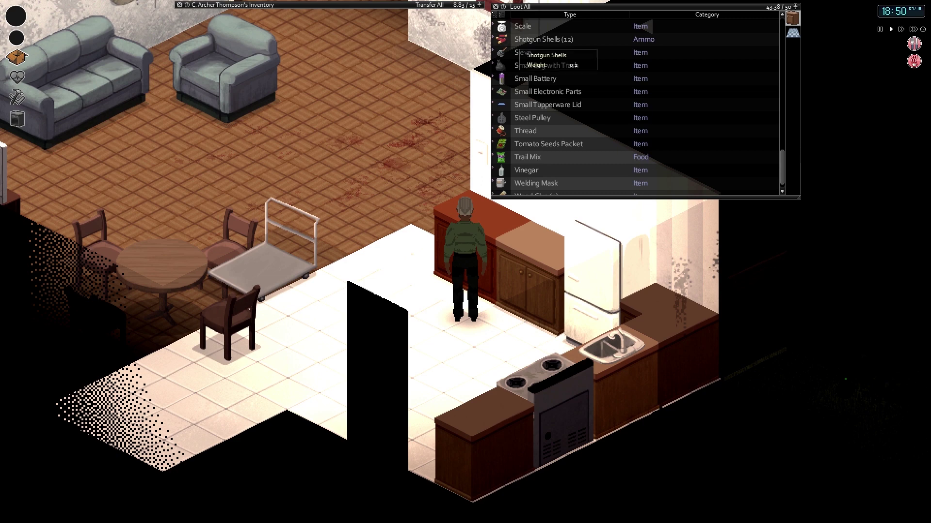
{"action": "key", "text": "a"}
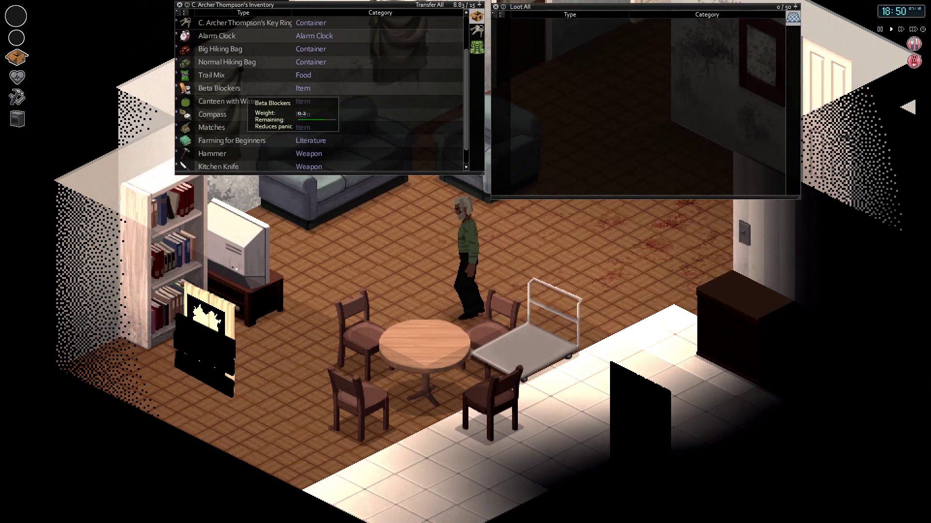
{"action": "key", "text": "a"}
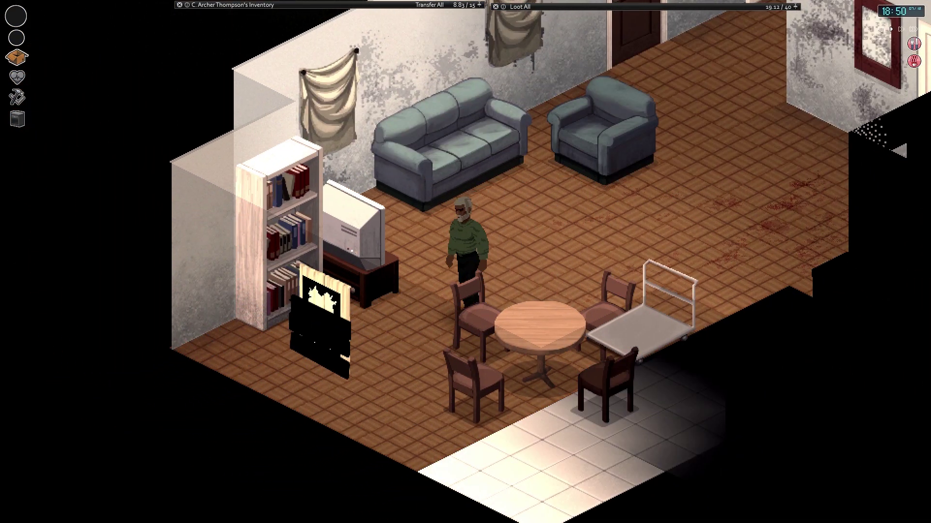
{"action": "key", "text": "a"}
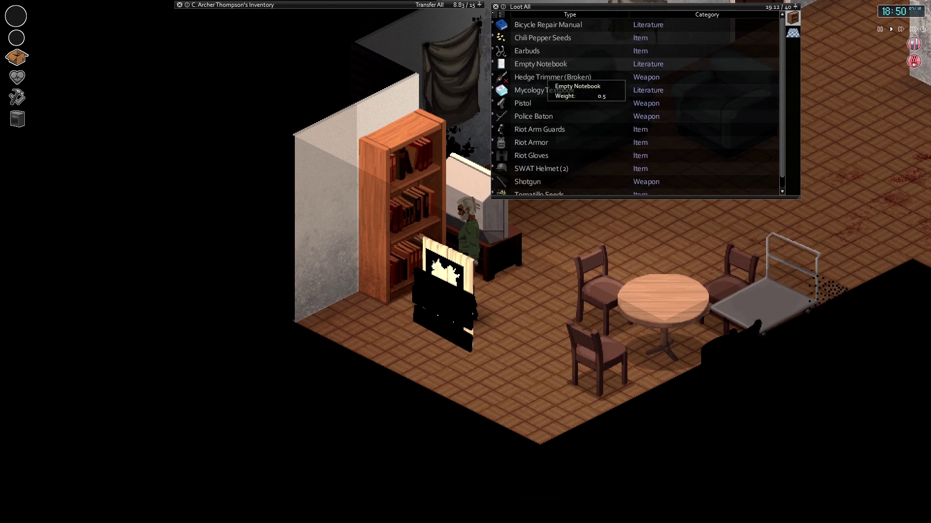
{"action": "scroll", "coordinate": [550, 66], "scroll_direction": "down", "scroll_amount": 1}
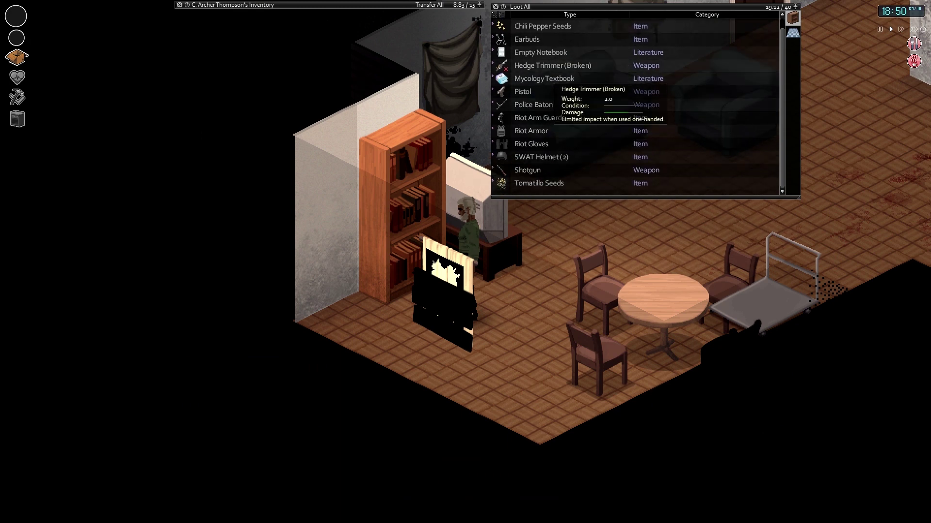
{"action": "key", "text": "d"}
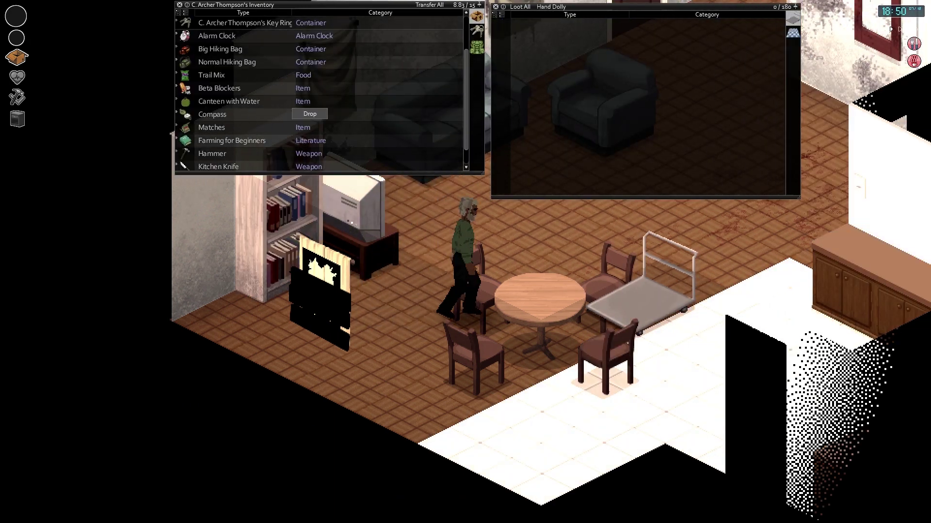
Step: Eat all of the fresh Eggplant and fresh Grapes from the fridge
{"action": "key", "text": "d"}
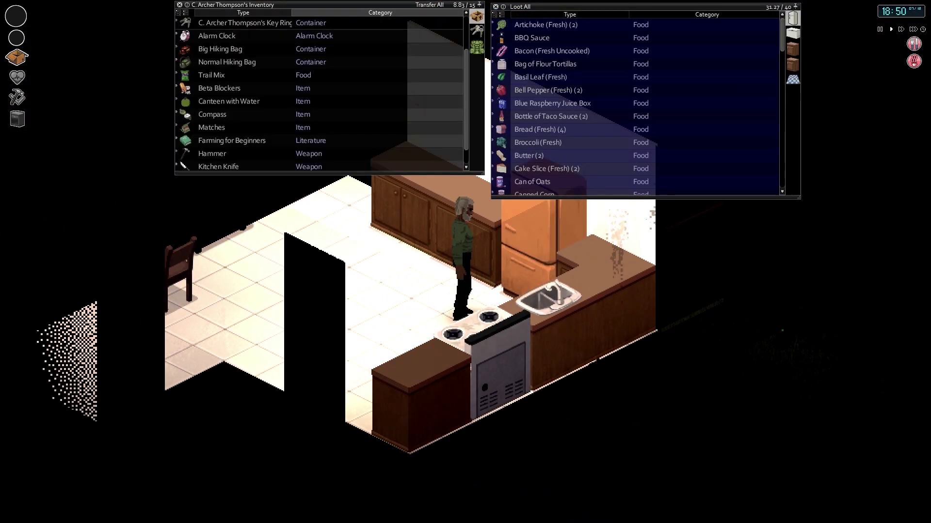
{"action": "scroll", "coordinate": [290, 150], "scroll_direction": "up", "scroll_amount": 1}
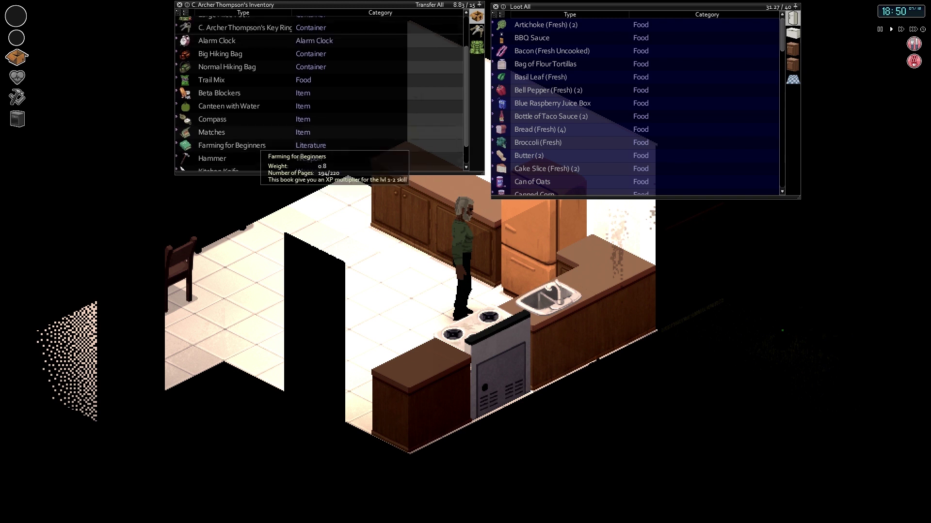
{"action": "scroll", "coordinate": [298, 131], "scroll_direction": "up", "scroll_amount": 2}
{"action": "scroll", "coordinate": [293, 111], "scroll_direction": "up", "scroll_amount": 2}
{"action": "scroll", "coordinate": [575, 145], "scroll_direction": "down", "scroll_amount": 3}
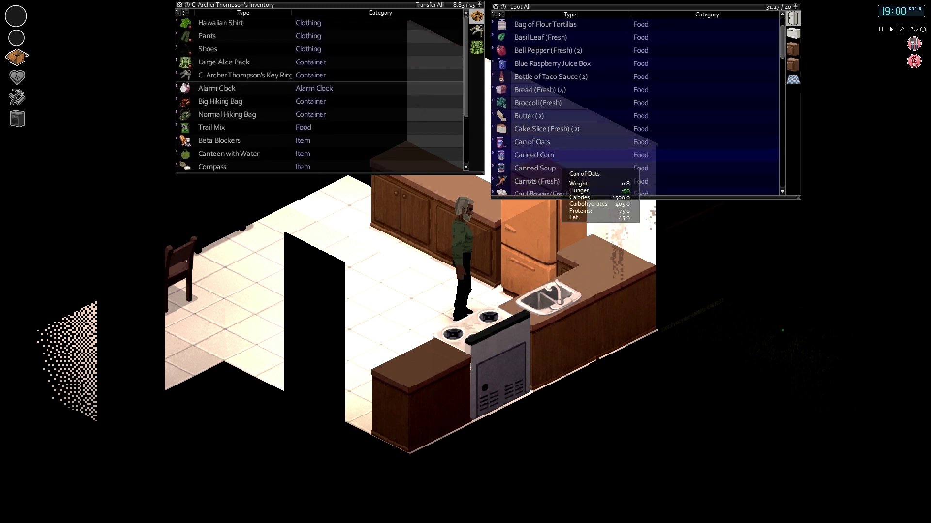
{"action": "scroll", "coordinate": [574, 175], "scroll_direction": "down", "scroll_amount": 3}
{"action": "scroll", "coordinate": [310, 134], "scroll_direction": "down", "scroll_amount": 1}
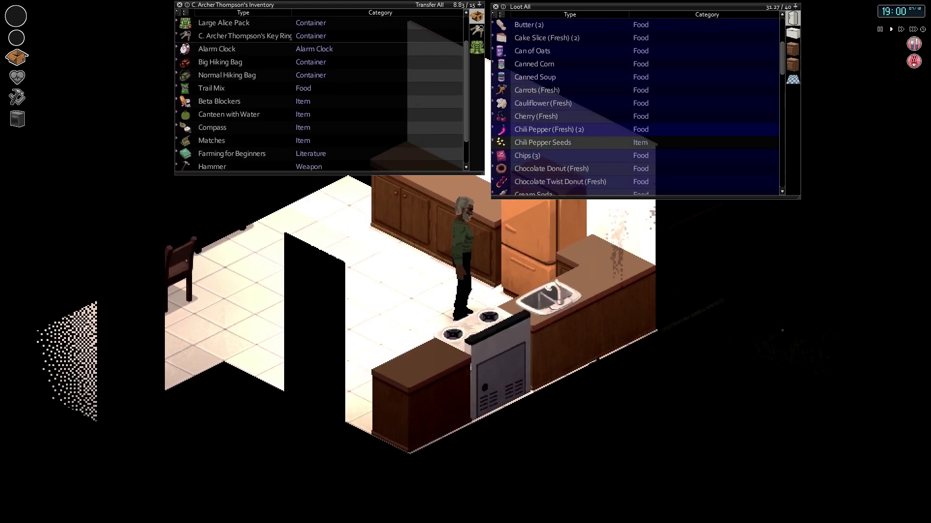
{"action": "scroll", "coordinate": [582, 146], "scroll_direction": "down", "scroll_amount": 3}
{"action": "scroll", "coordinate": [592, 154], "scroll_direction": "down", "scroll_amount": 3}
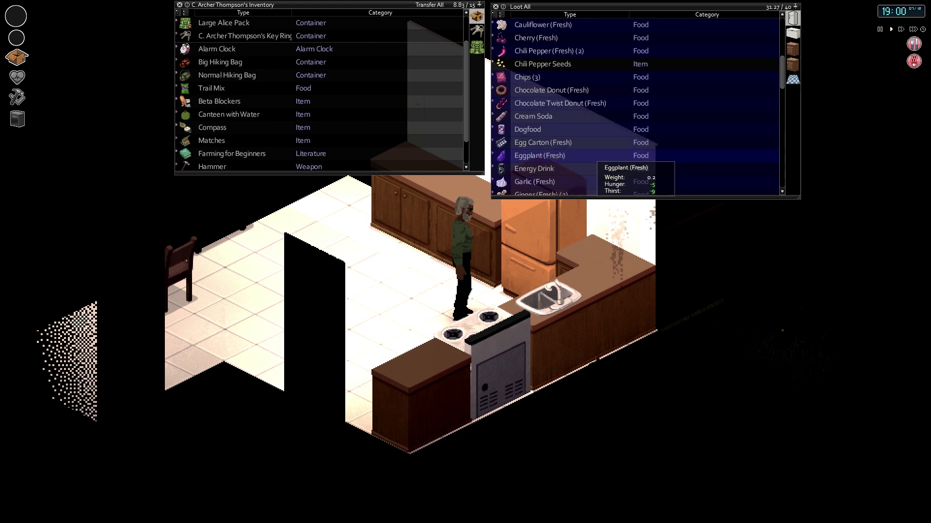
{"action": "right_click", "coordinate": [553, 156]}
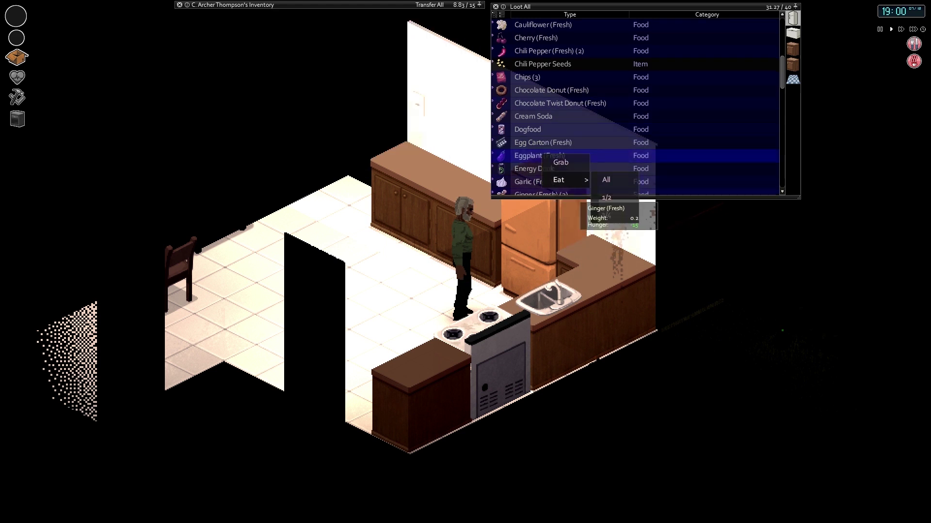
{"action": "left_click", "coordinate": [558, 163]}
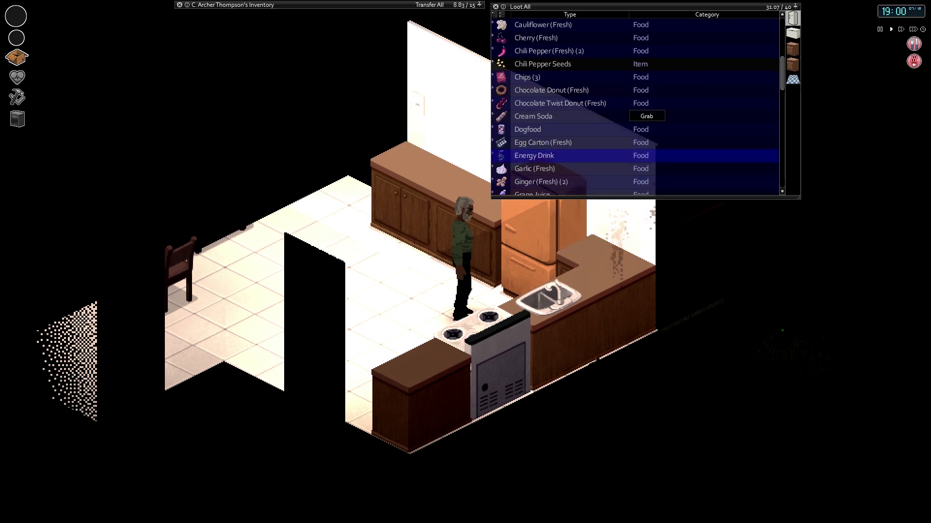
{"action": "scroll", "coordinate": [610, 150], "scroll_direction": "down", "scroll_amount": 3}
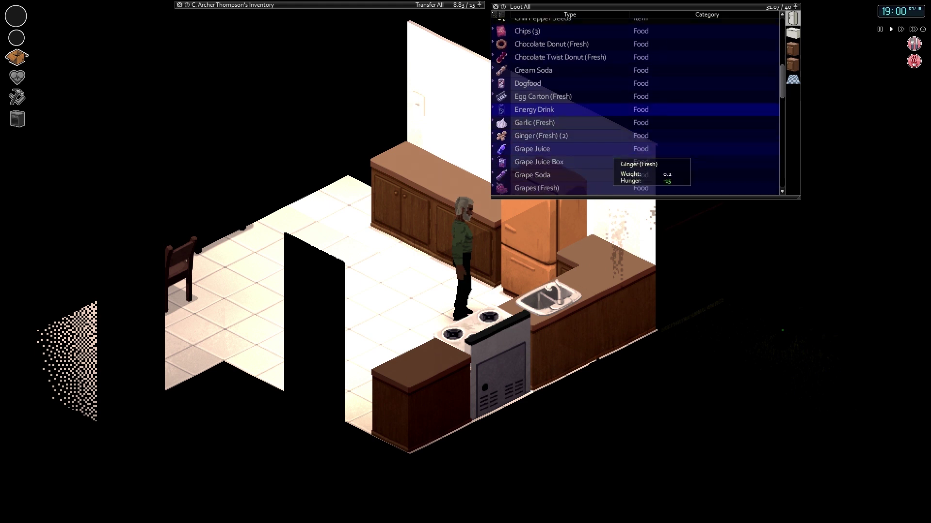
{"action": "right_click", "coordinate": [564, 133]}
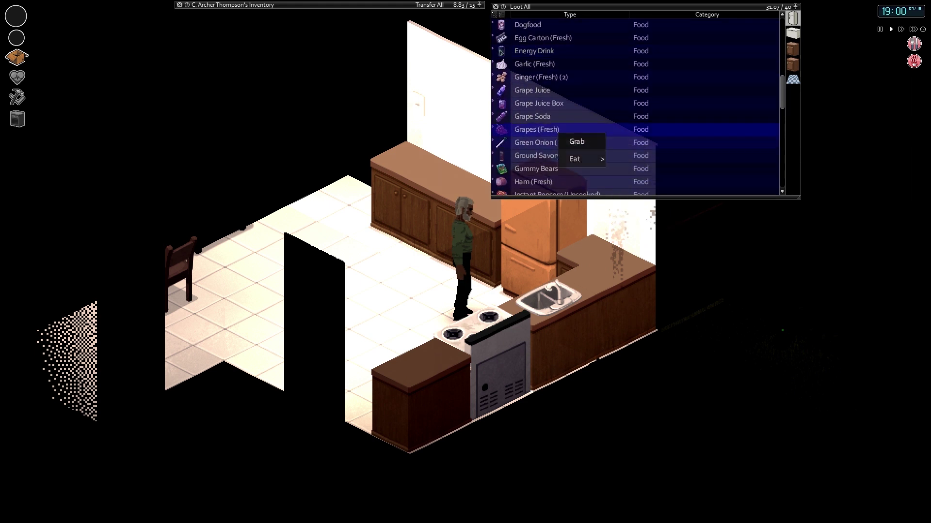
{"action": "left_click", "coordinate": [574, 141]}
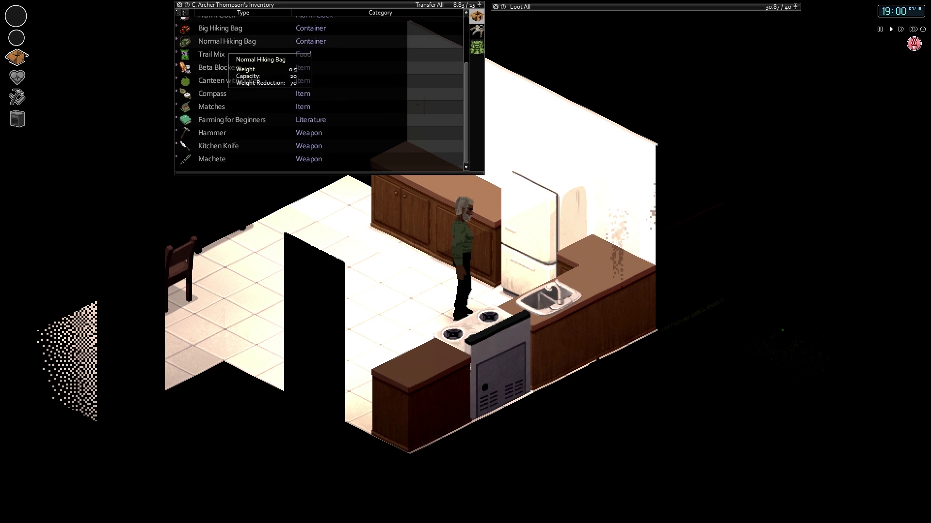
{"action": "scroll", "coordinate": [291, 109], "scroll_direction": "up", "scroll_amount": 1}
{"action": "scroll", "coordinate": [487, 218], "scroll_direction": "up", "scroll_amount": 1}
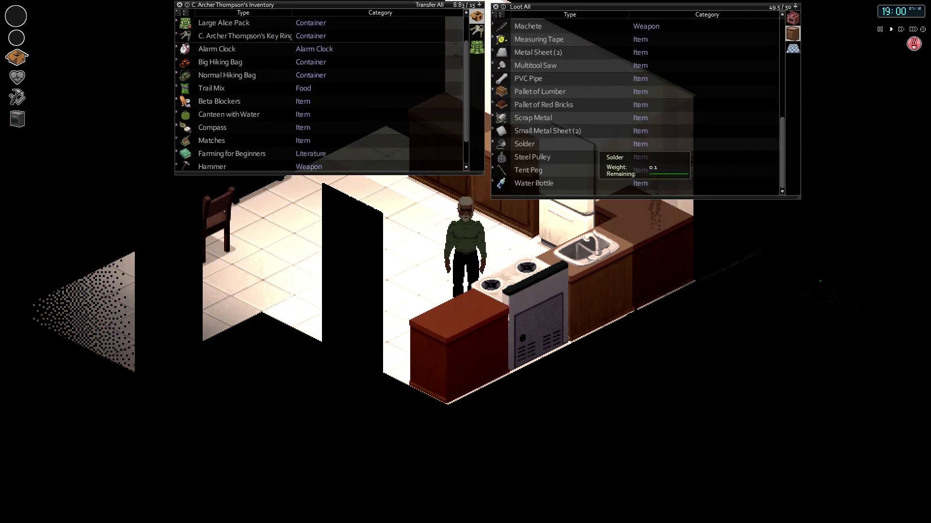
{"action": "scroll", "coordinate": [633, 152], "scroll_direction": "up", "scroll_amount": 1}
{"action": "scroll", "coordinate": [640, 138], "scroll_direction": "up", "scroll_amount": 1}
{"action": "scroll", "coordinate": [640, 113], "scroll_direction": "up", "scroll_amount": 1}
{"action": "scroll", "coordinate": [640, 111], "scroll_direction": "up", "scroll_amount": 5}
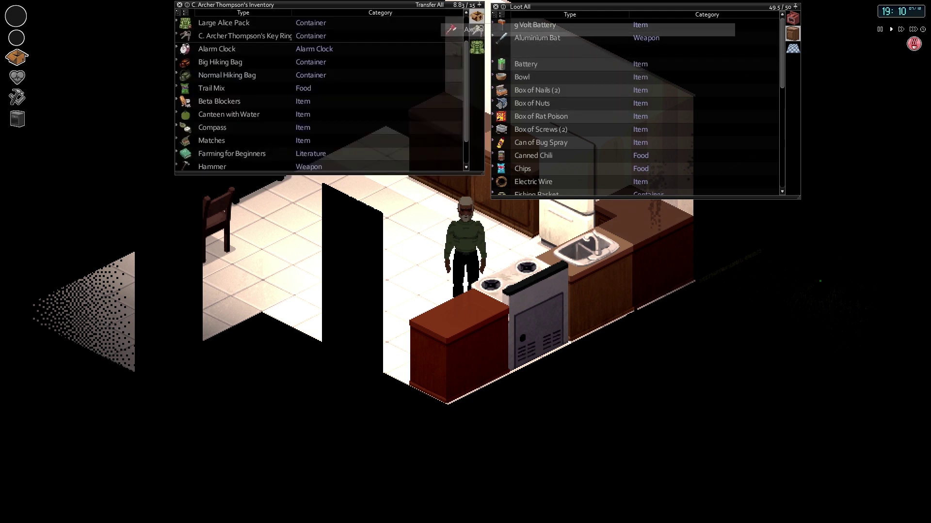
Step: Move the Axe from the kitchen counter into the character's inventory and walk toward the living room
{"action": "left_click_drag", "start_coordinate": [521, 50], "coordinate": [328, 94]}
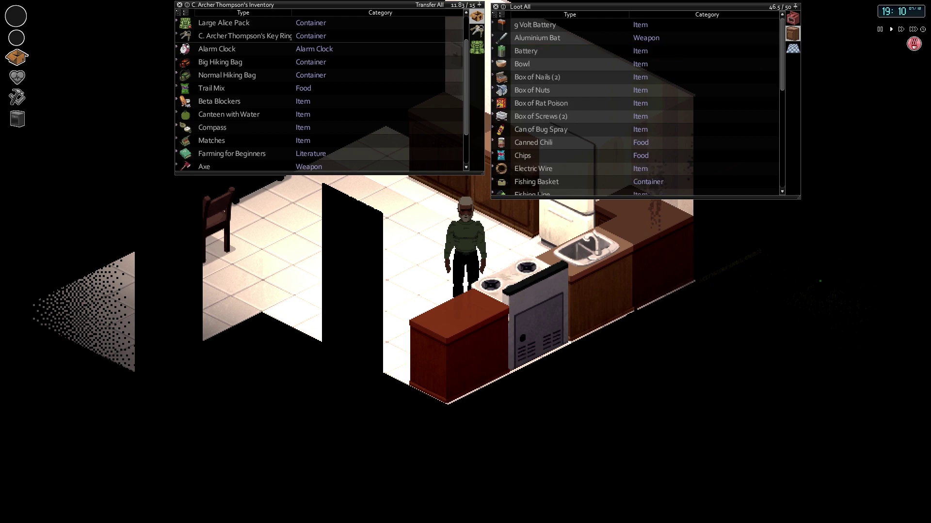
{"action": "key", "text": "a"}
{"action": "scroll", "coordinate": [466, 262], "scroll_direction": "up", "scroll_amount": 1}
Step: Read Farming for Beginners through to the last page in the living room
{"action": "key", "text": "w"}
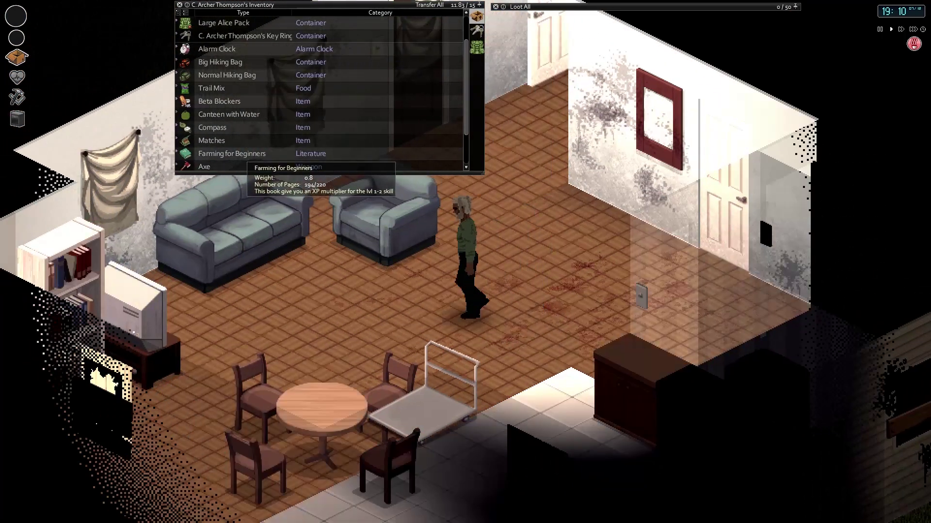
{"action": "right_click", "coordinate": [246, 154]}
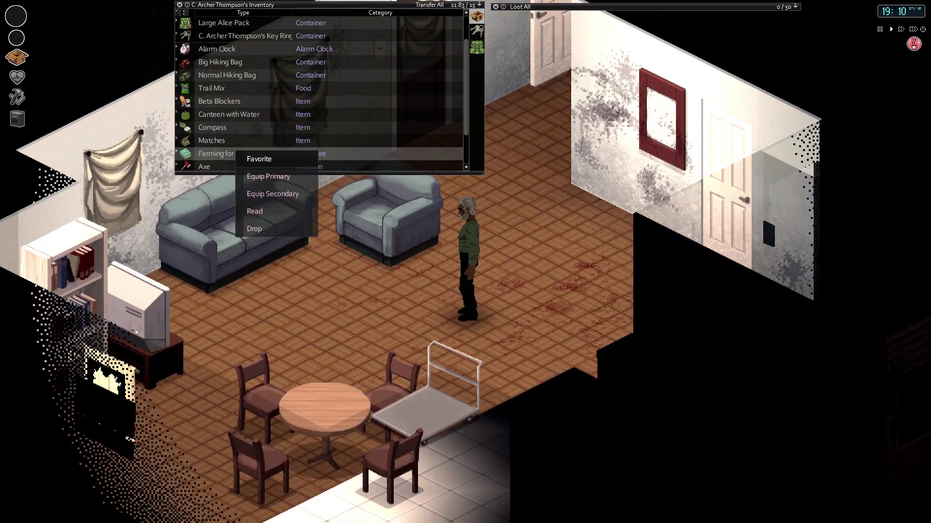
{"action": "left_click", "coordinate": [262, 210]}
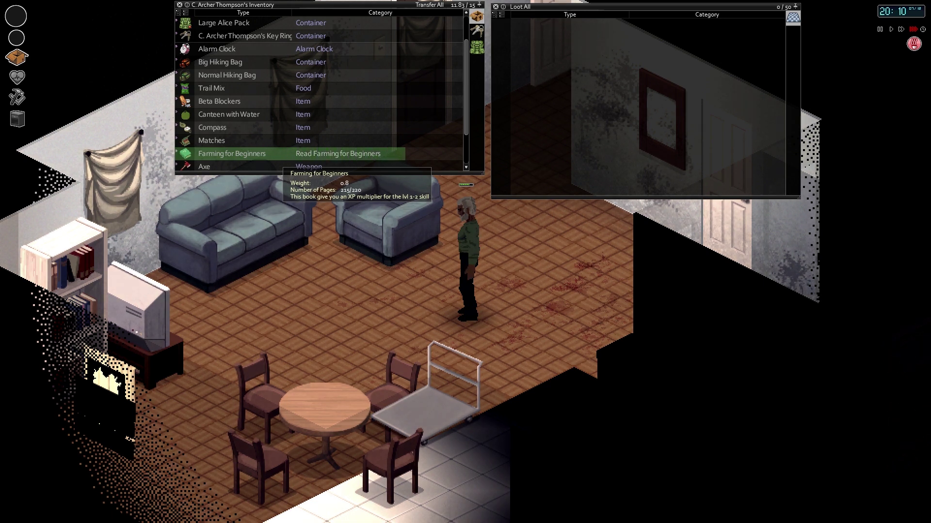
Step: Shelve Farming for Beginners on the living-room bookshelf and head back toward the kitchen
{"action": "key", "text": "s+d"}
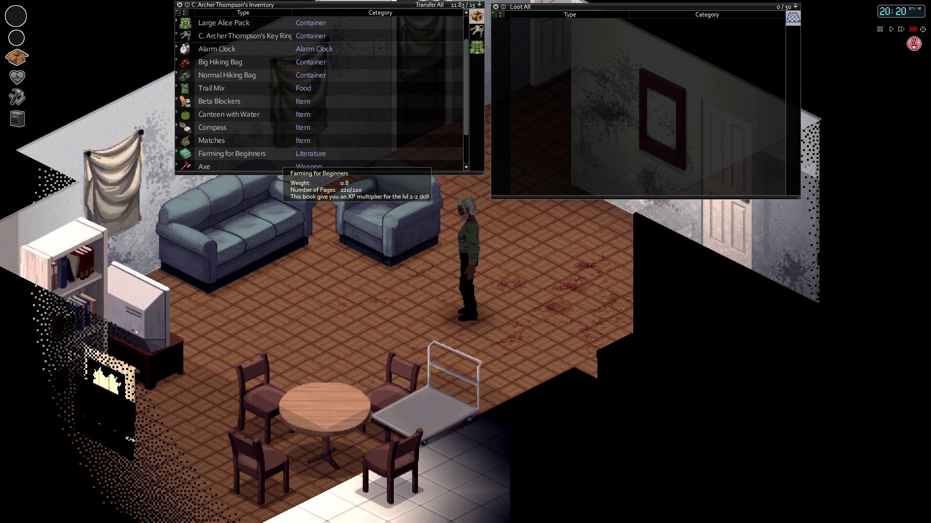
{"action": "key", "text": "w+a"}
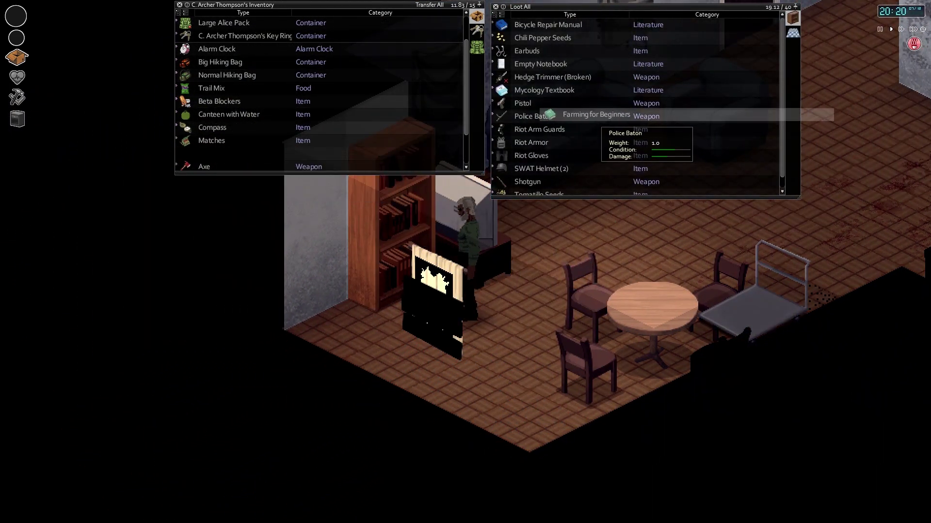
{"action": "left_click_drag", "start_coordinate": [231, 153], "coordinate": [567, 114]}
{"action": "scroll", "coordinate": [618, 167], "scroll_direction": "down", "scroll_amount": 2}
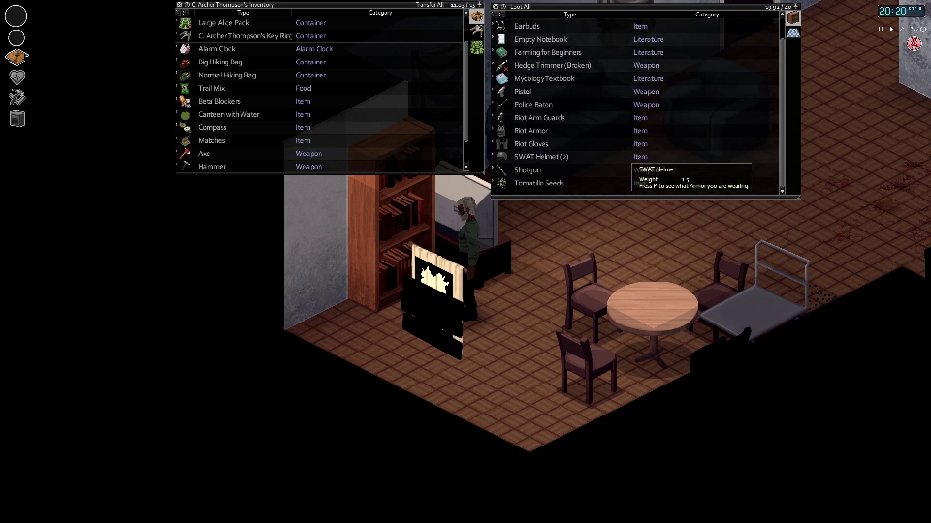
{"action": "key", "text": "s+d"}
Step: Equip the axe, go out the kitchen door into the night yard and ready it by the bodies
{"action": "key", "text": "d"}
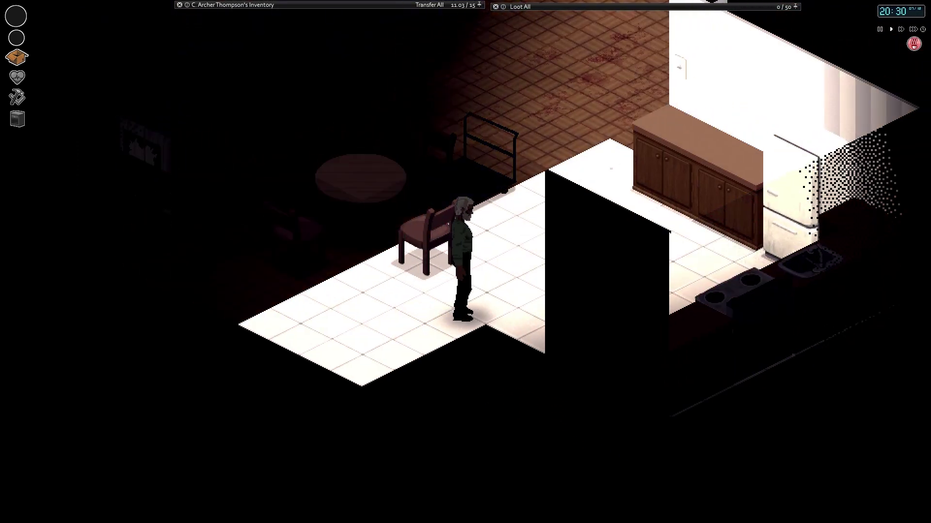
{"action": "key", "text": "1"}
{"action": "key", "text": "s"}
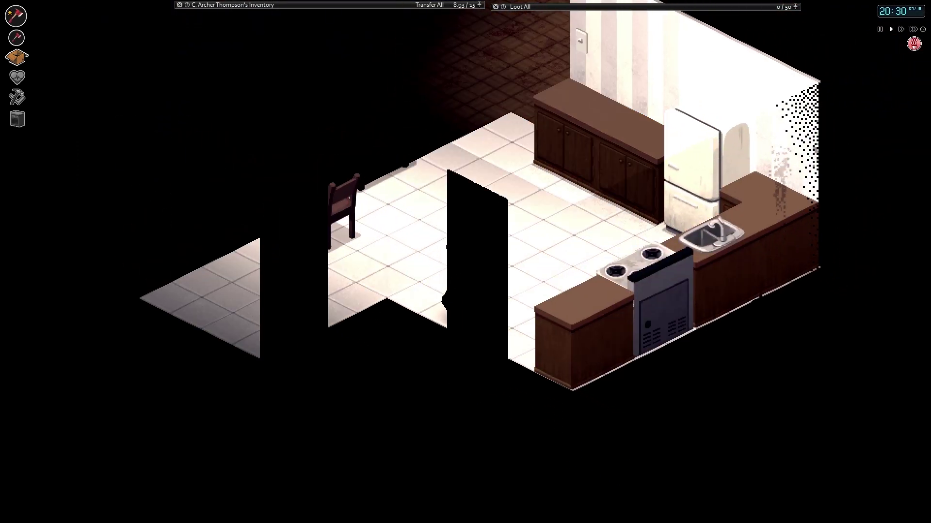
{"action": "scroll", "coordinate": [465, 262], "scroll_direction": "down", "scroll_amount": 3}
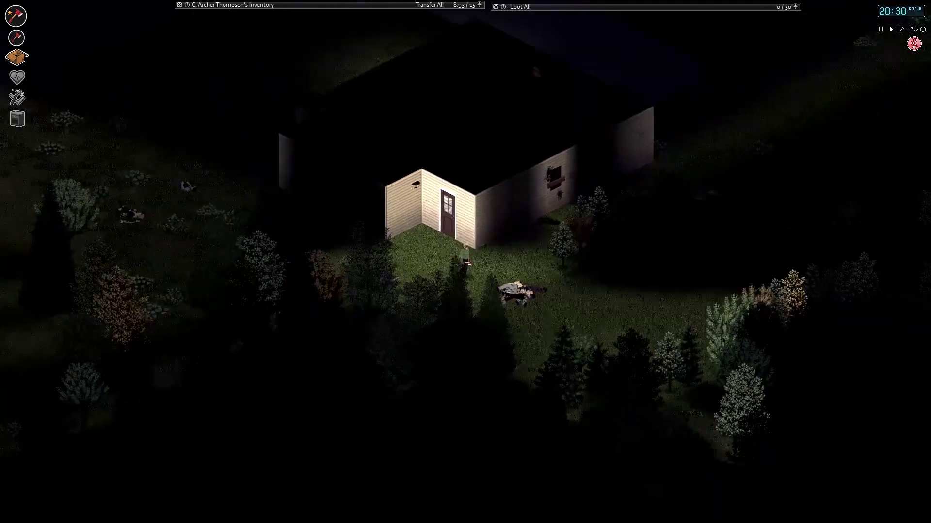
{"action": "scroll", "coordinate": [465, 262], "scroll_direction": "up", "scroll_amount": 2}
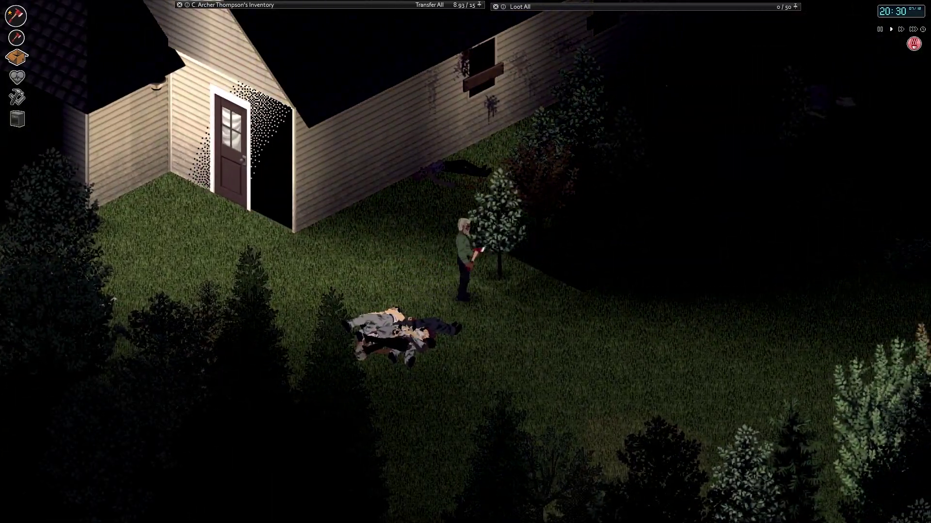
{"action": "right_click", "coordinate": [511, 271]}
{"action": "key", "text": "Escape"}
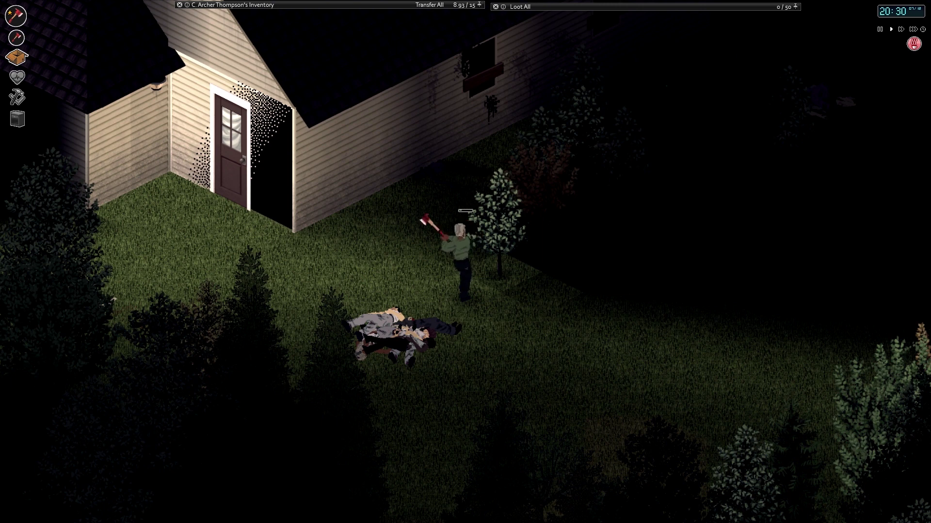